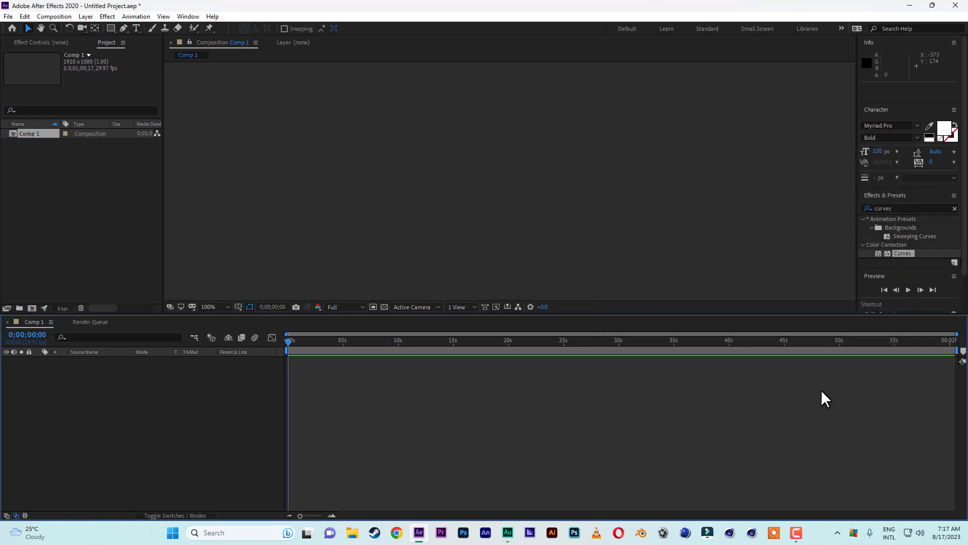
Create a white 1920 x 1080 px solid layer in Comp 1
key(comma)
key(comma)
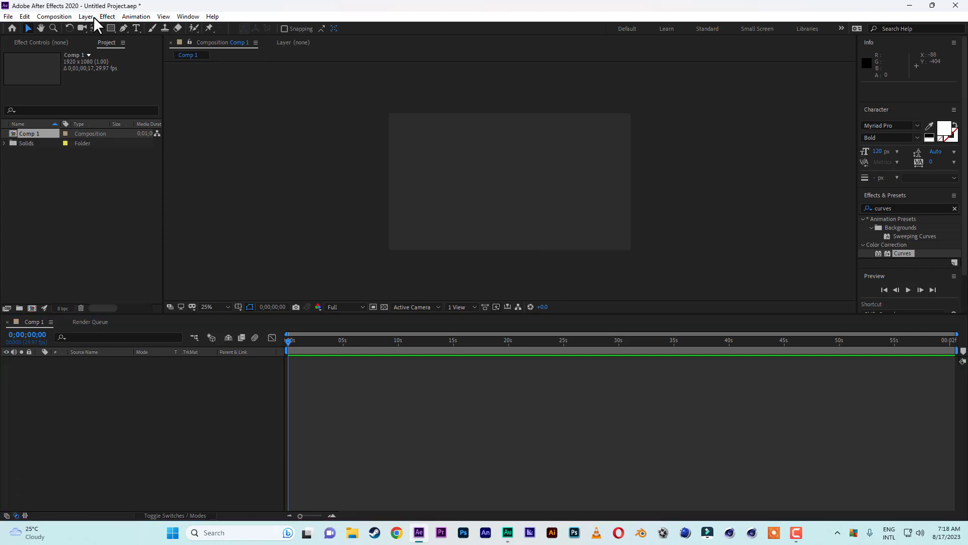
click(86, 16)
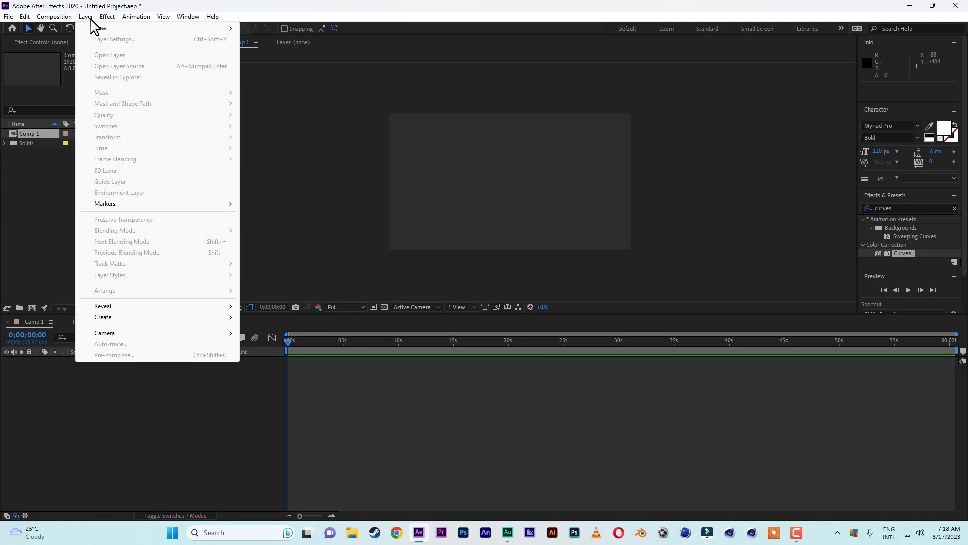
mouse_move(103, 29)
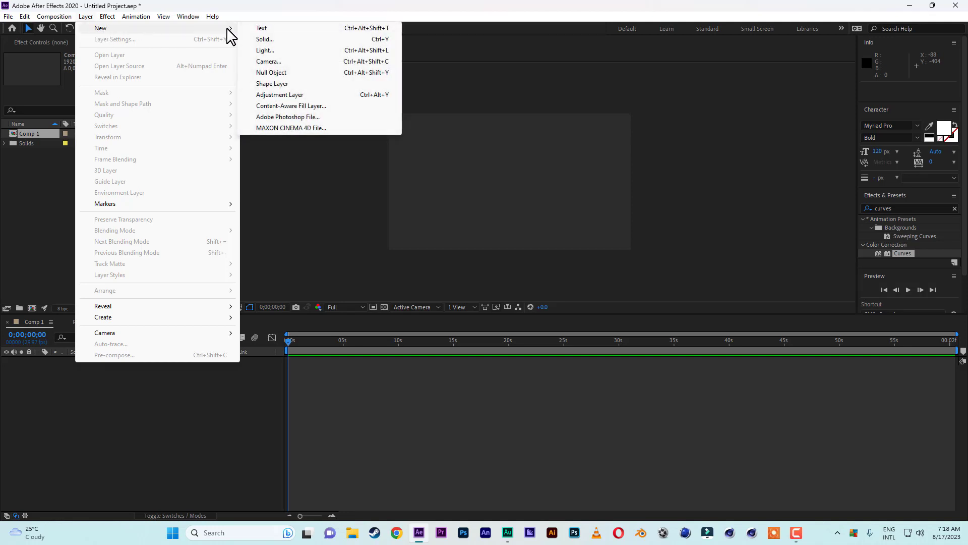
click(286, 40)
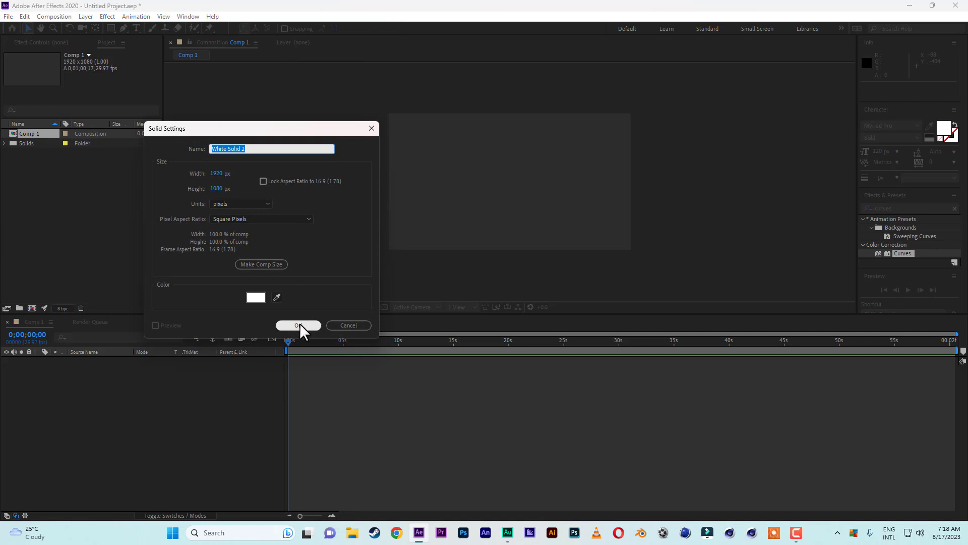
click(298, 325)
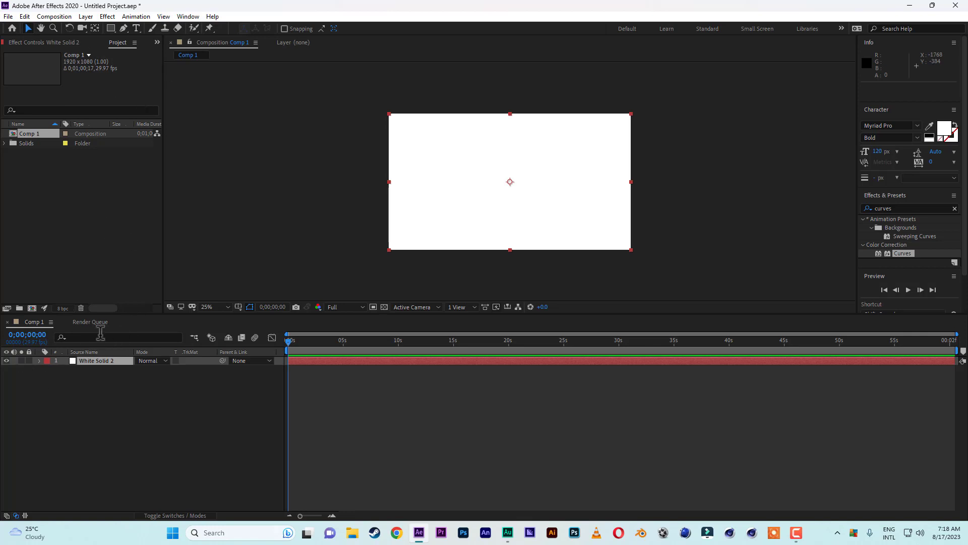
Apply the Fill effect to the white solid with the green color 00FF30, and delete the effect again
click(110, 17)
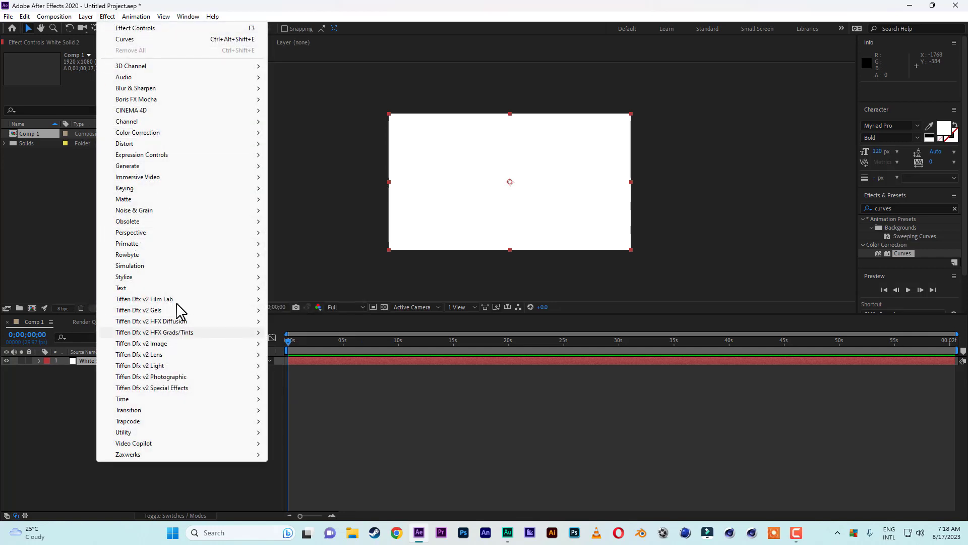
mouse_move(136, 169)
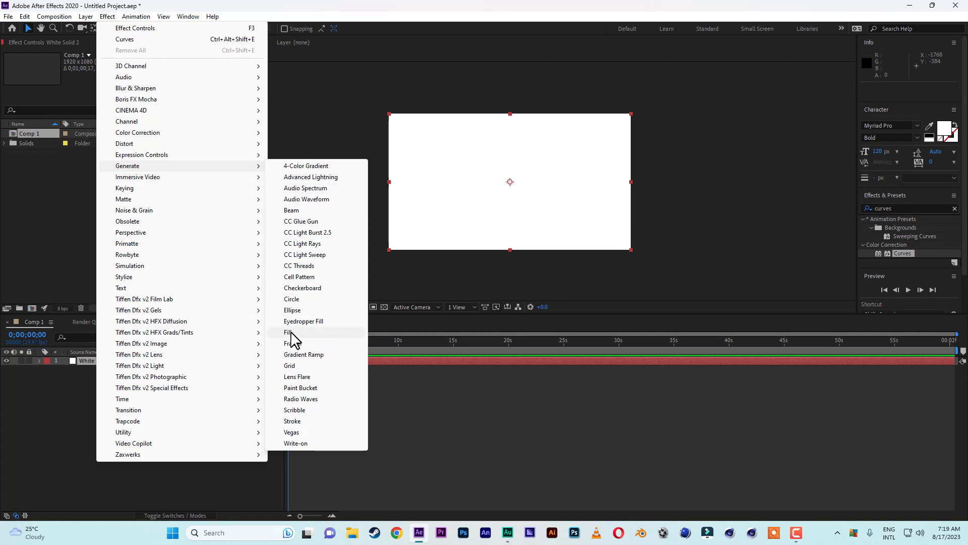
click(291, 332)
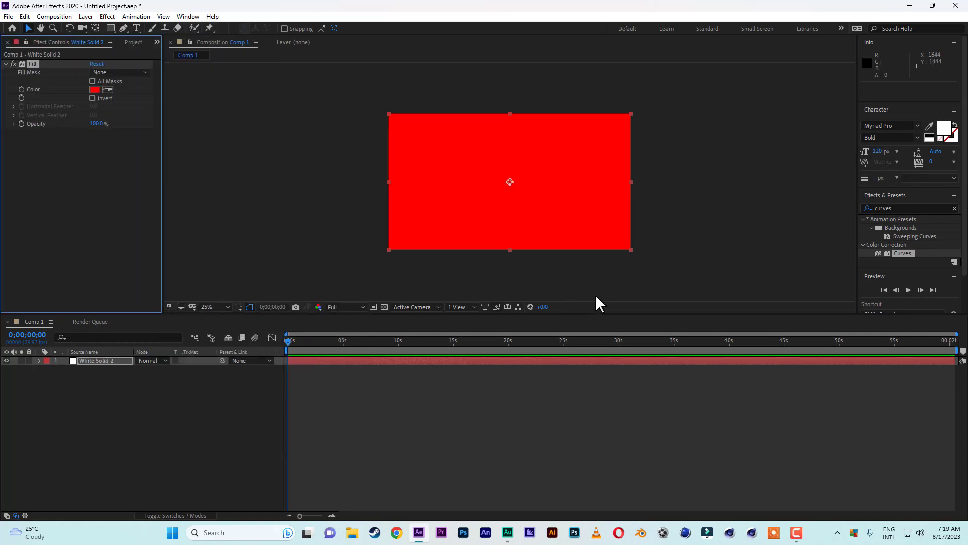
click(94, 89)
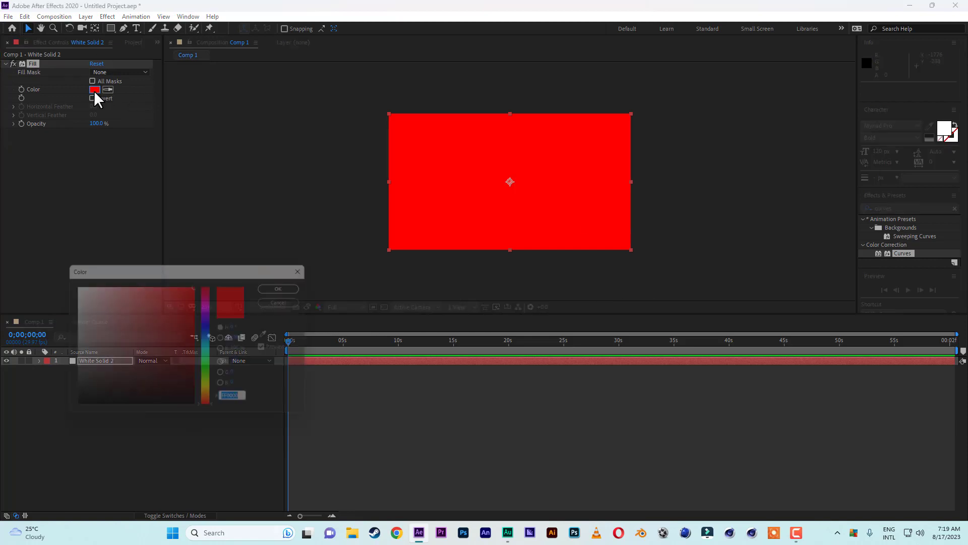
click(211, 336)
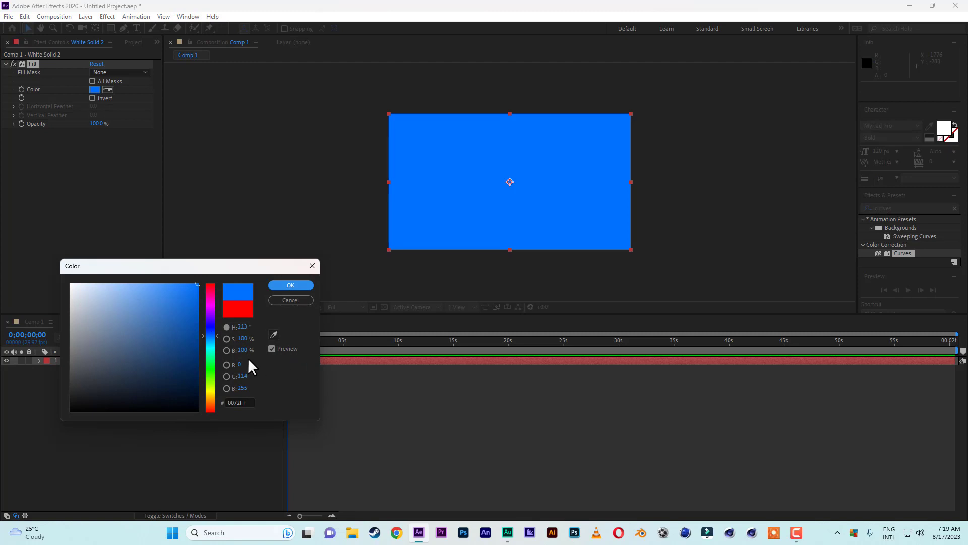
click(213, 364)
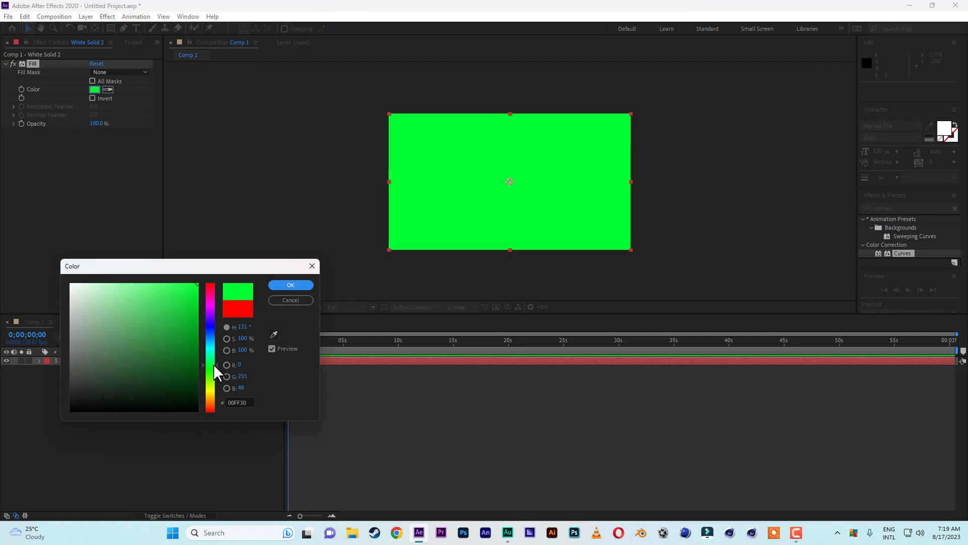
click(312, 284)
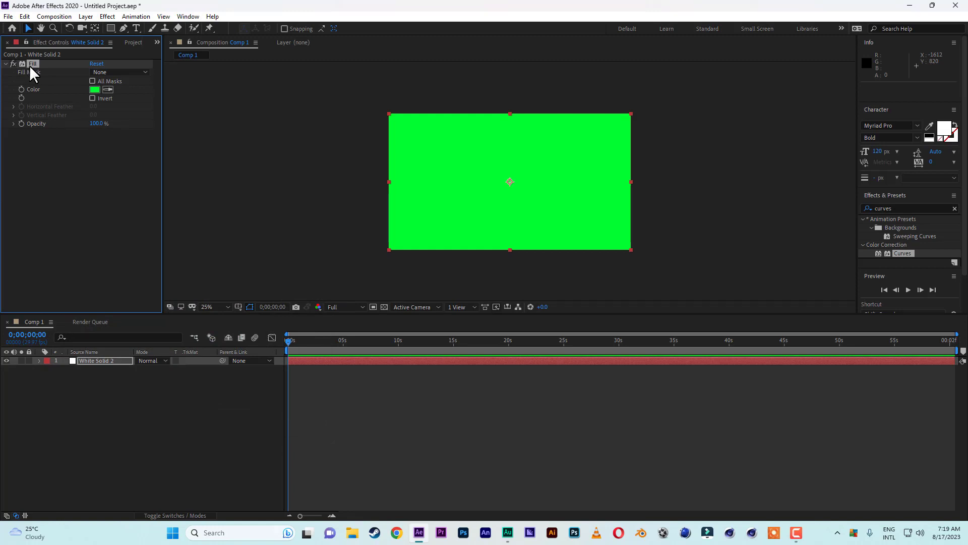
key(Delete)
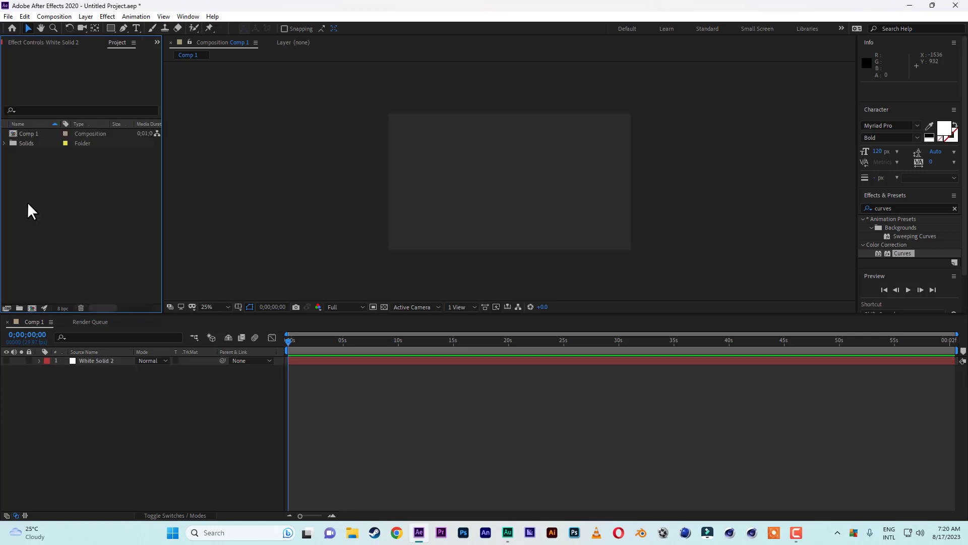
Import the video CLIP00034.mp4 from the DATADRIVE1 (D:) drive into the project as footage
right_click(28, 198)
mouse_move(145, 250)
click(210, 248)
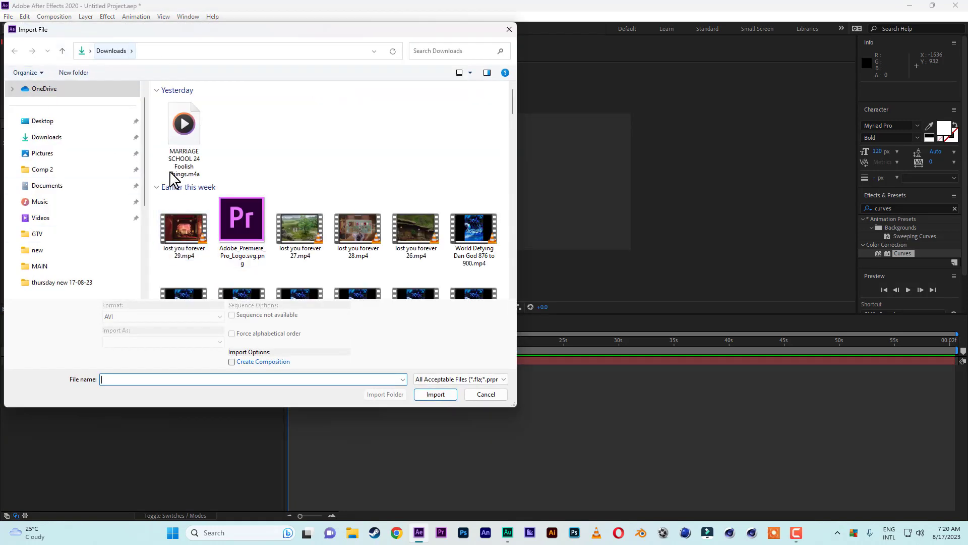
scroll(148, 217, down, 3)
click(56, 282)
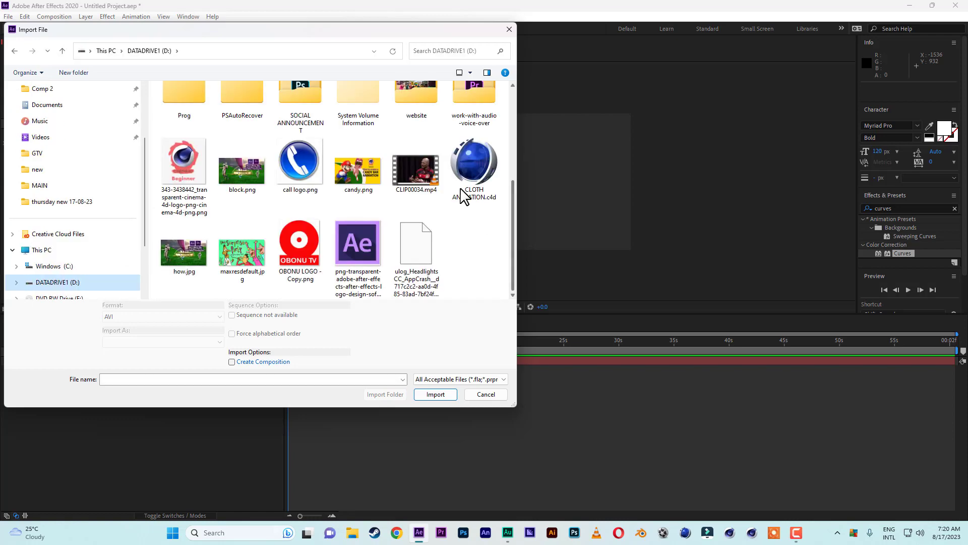
click(414, 173)
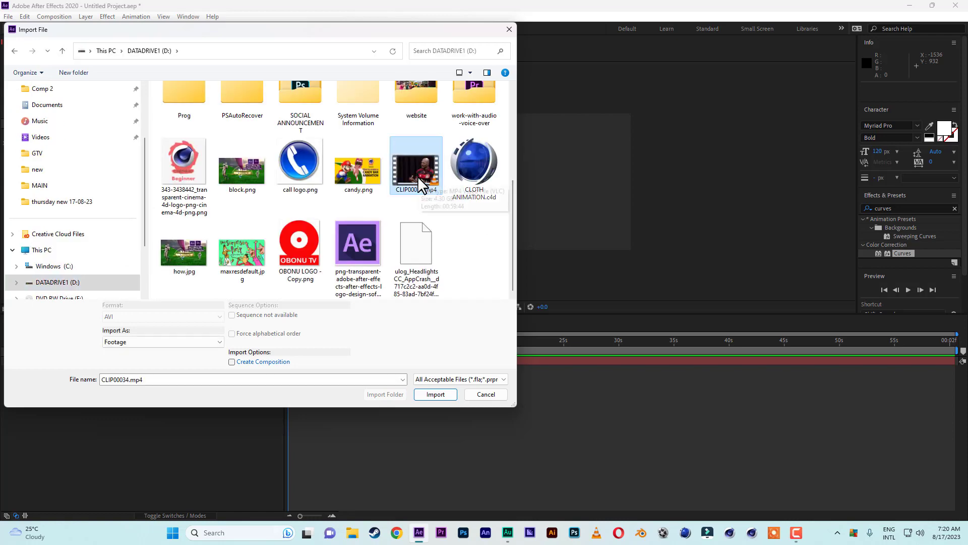
click(436, 395)
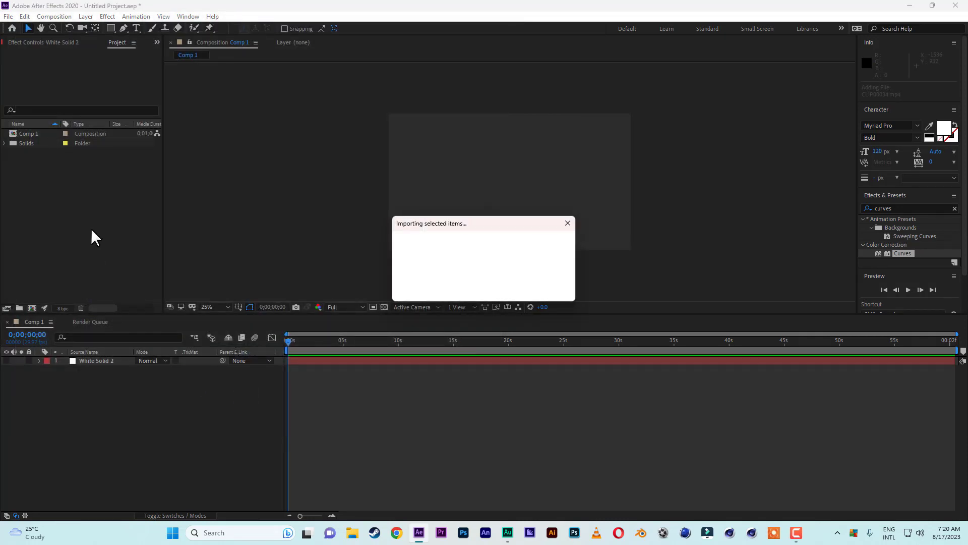
Place CLIP00034.mp4 on the timeline above the white solid and slide it earlier to skip its opening footage
drag(41, 133, 83, 359)
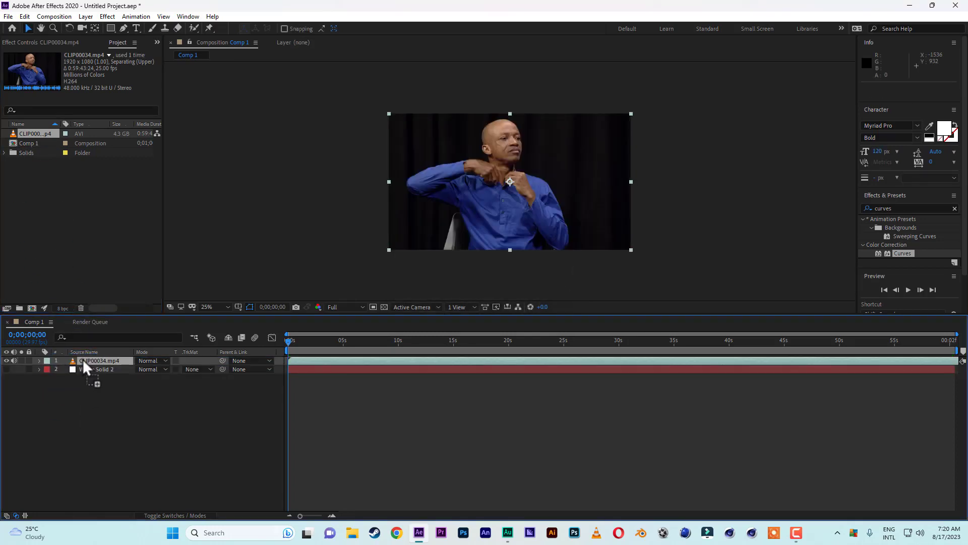
drag(957, 361, 541, 353)
drag(317, 360, 195, 367)
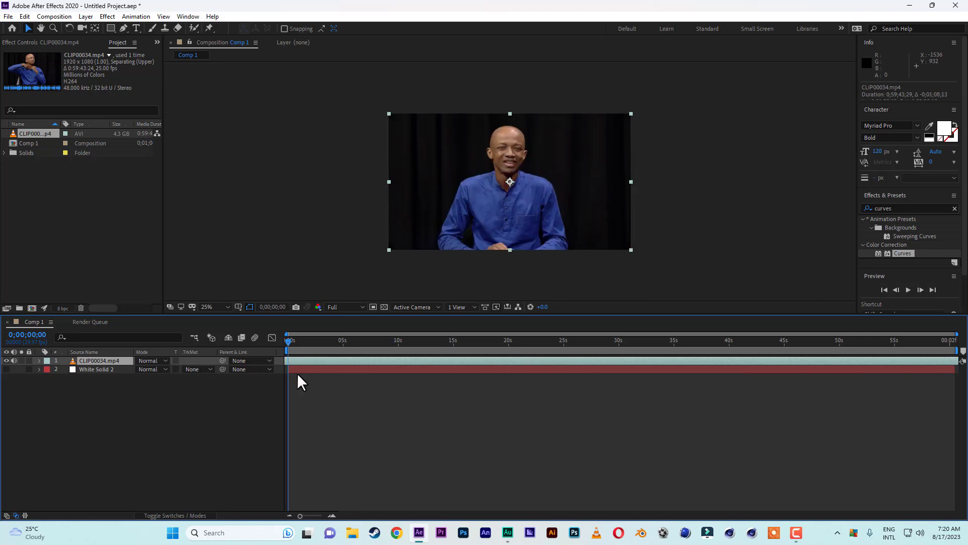
drag(916, 361, 793, 362)
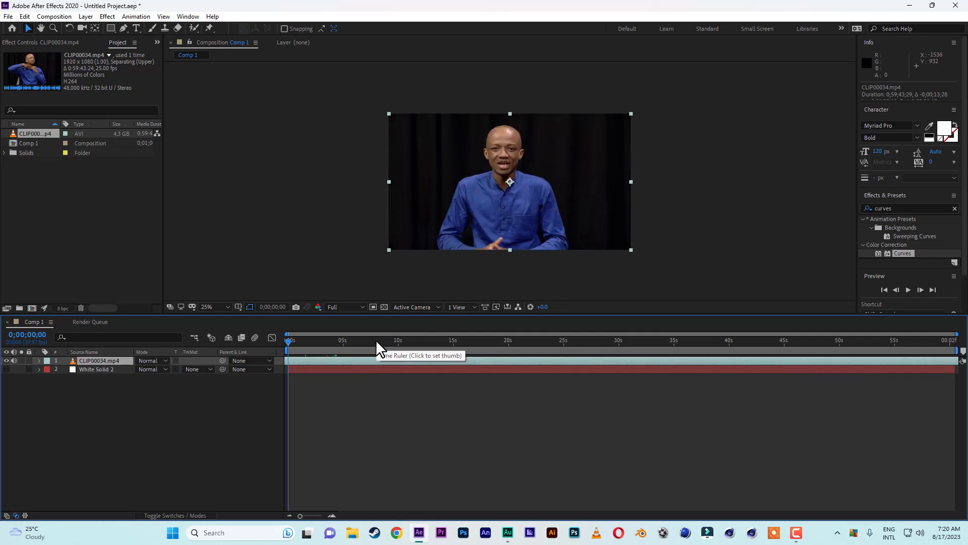
Delete the old white solid layer beneath the video clip
click(95, 370)
key(Delete)
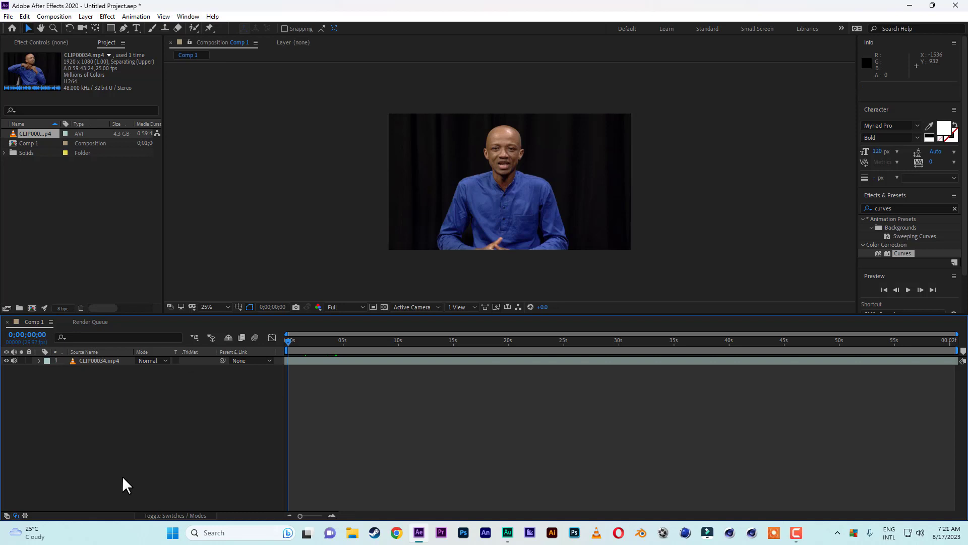
Create a new white solid layer above CLIP00034.mp4, keeping the default solid settings
click(86, 16)
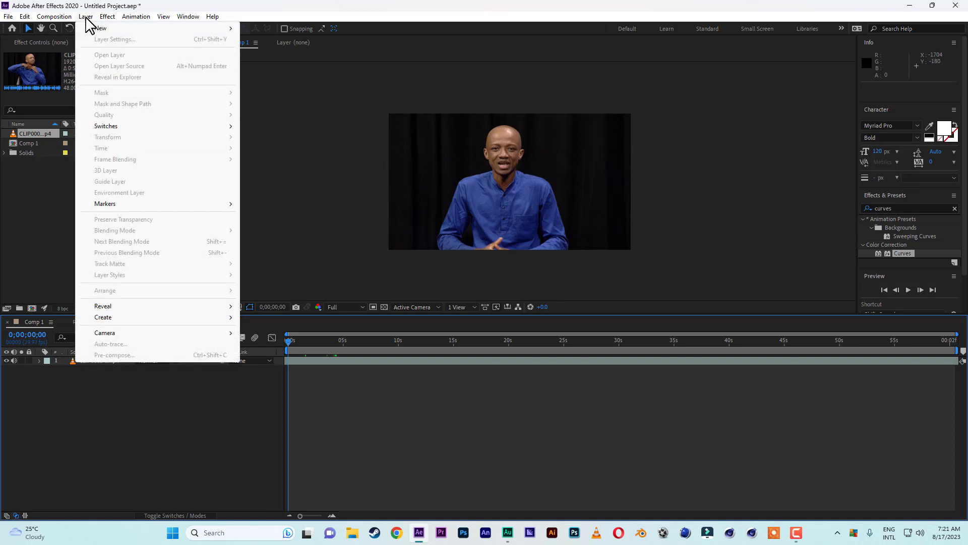
mouse_move(101, 29)
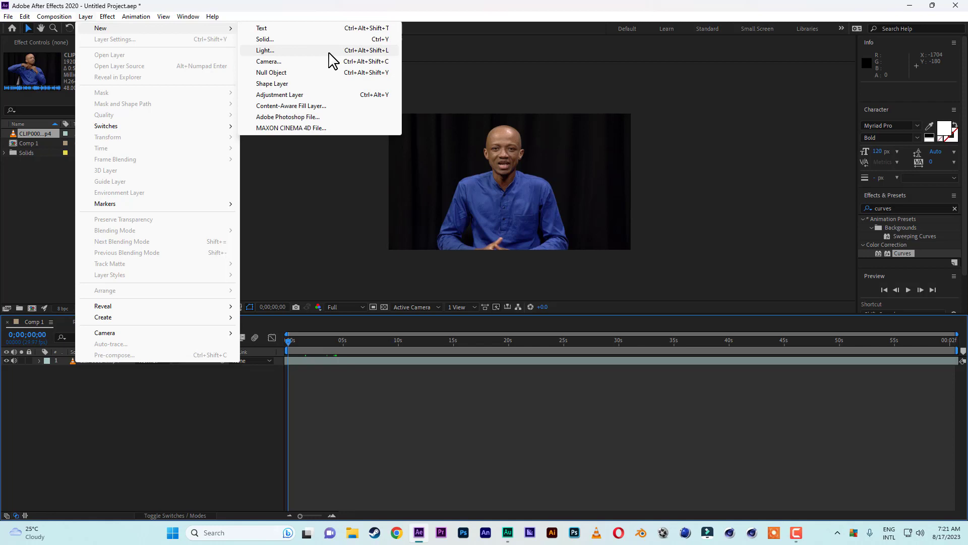
click(305, 39)
click(309, 325)
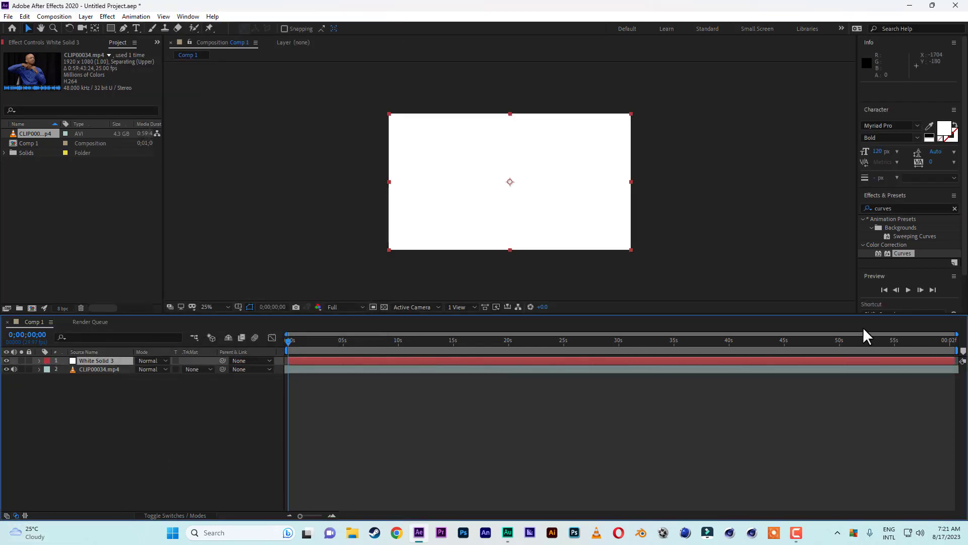
Search the effects for "ramp", apply Gradient Ramp to the new white solid, and briefly hide the layer to view the clip underneath
click(907, 207)
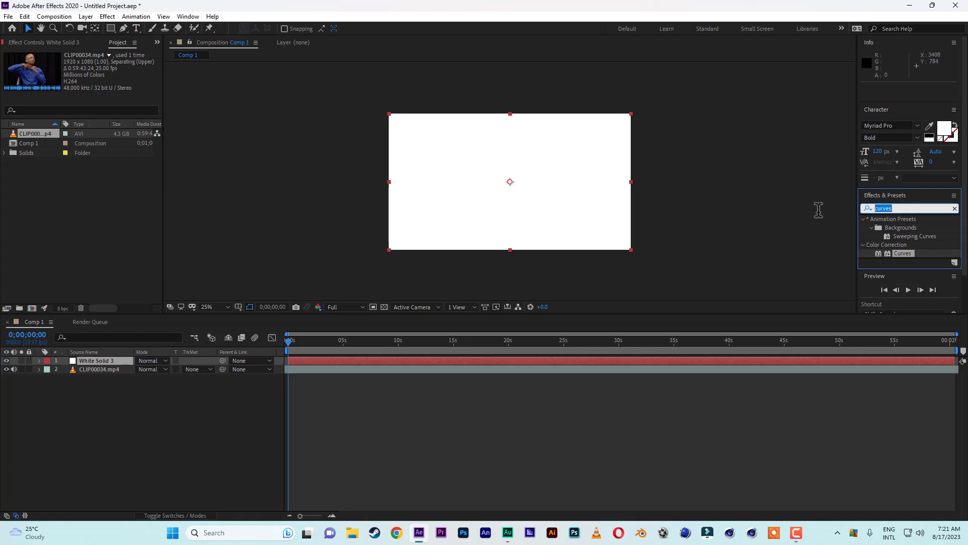
text(r)
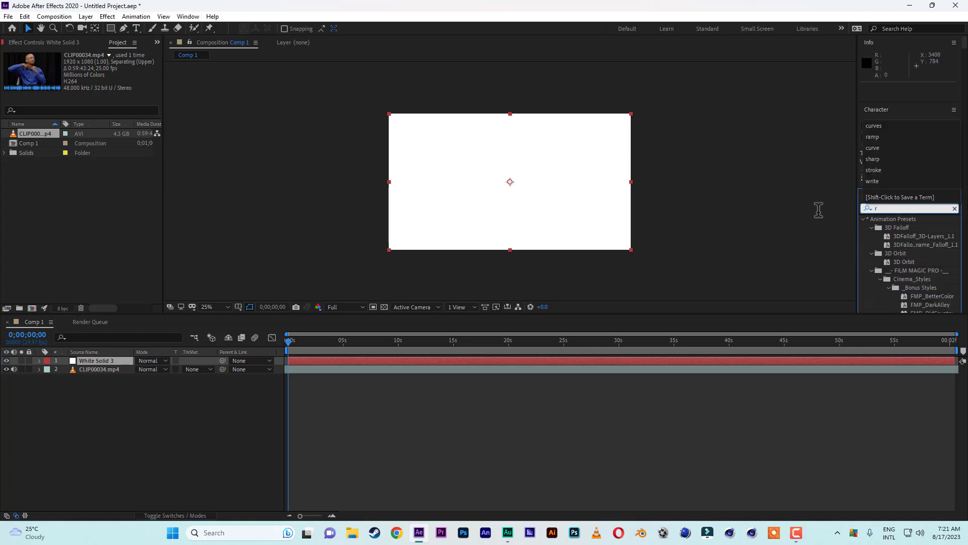
text(amp)
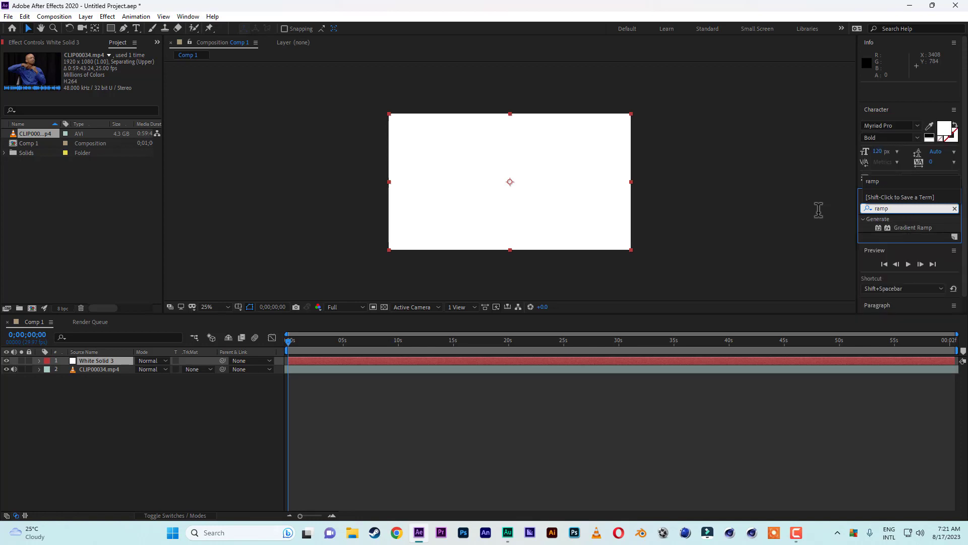
double_click(921, 227)
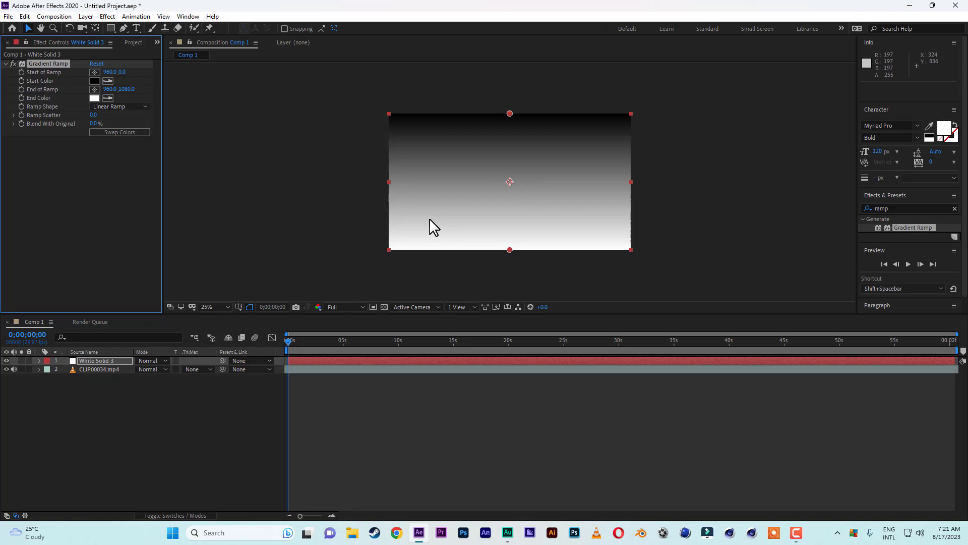
click(7, 360)
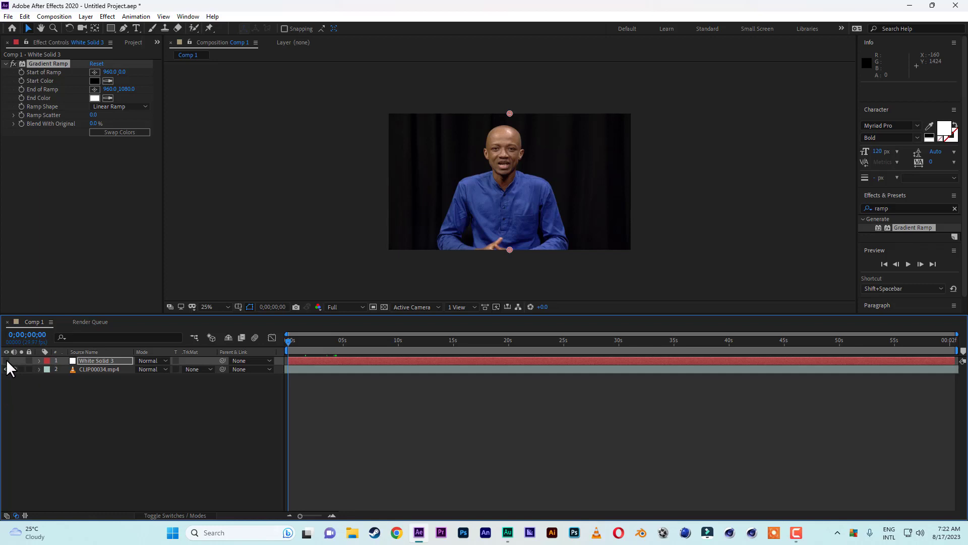
click(7, 360)
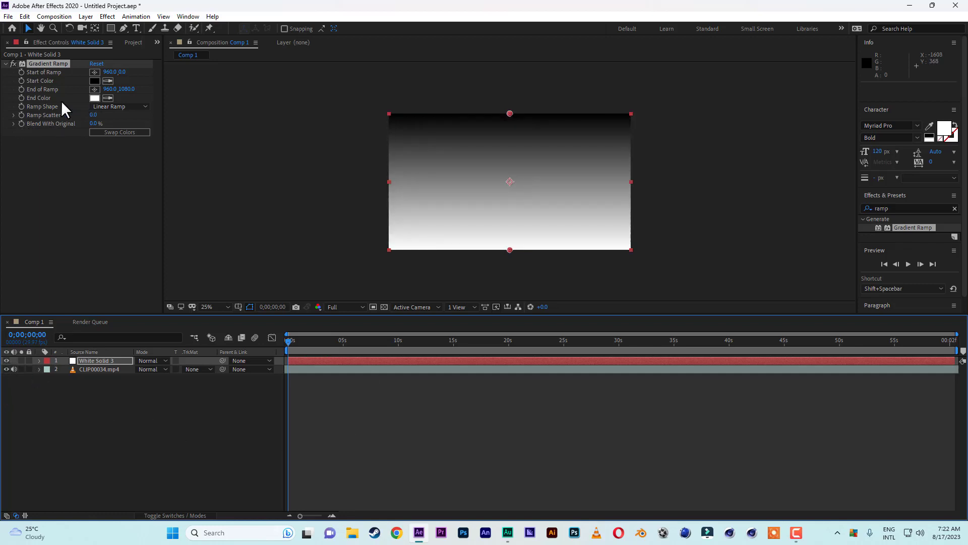
Set the Gradient Ramp's end color to orange FF9C00
click(40, 64)
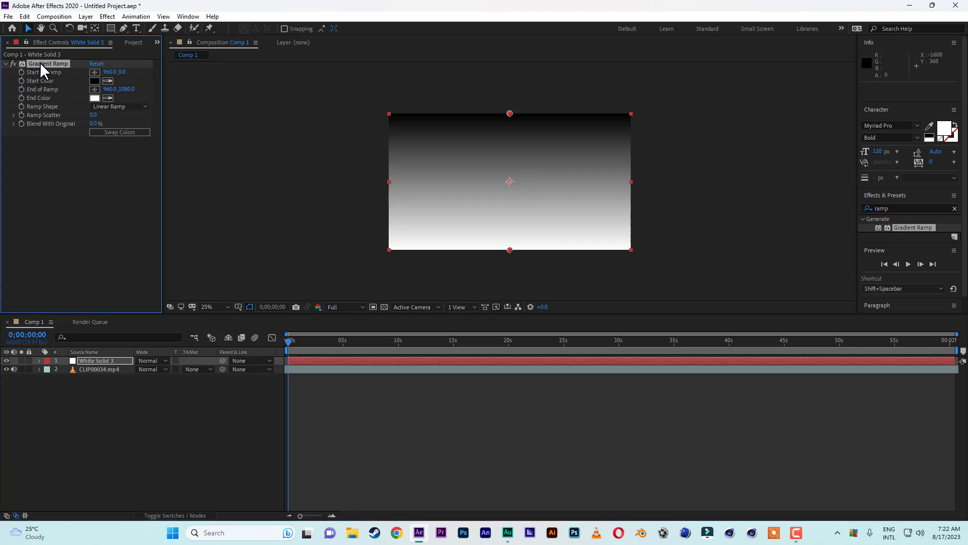
click(96, 99)
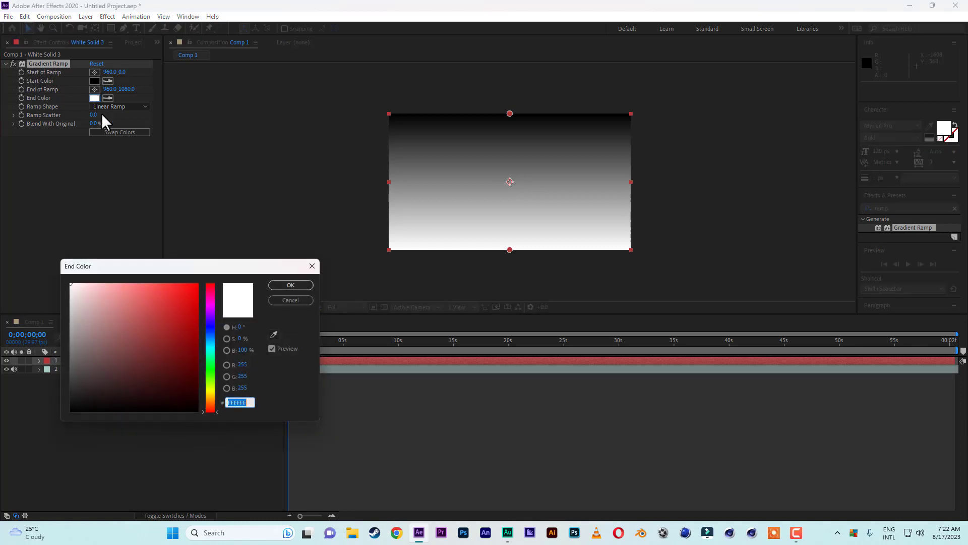
click(211, 398)
drag(186, 283, 204, 277)
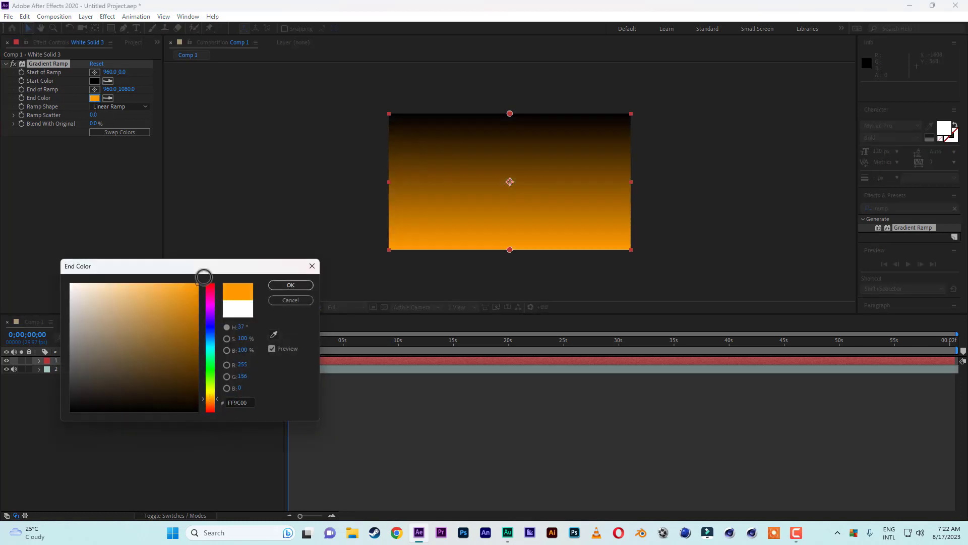
click(294, 283)
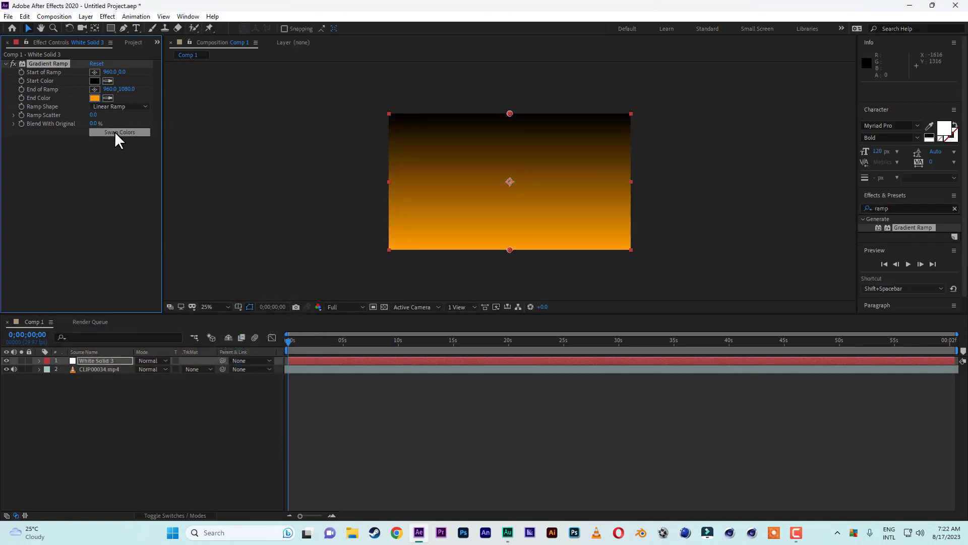
Set the Gradient Ramp's start color to blue 0090FF
click(94, 81)
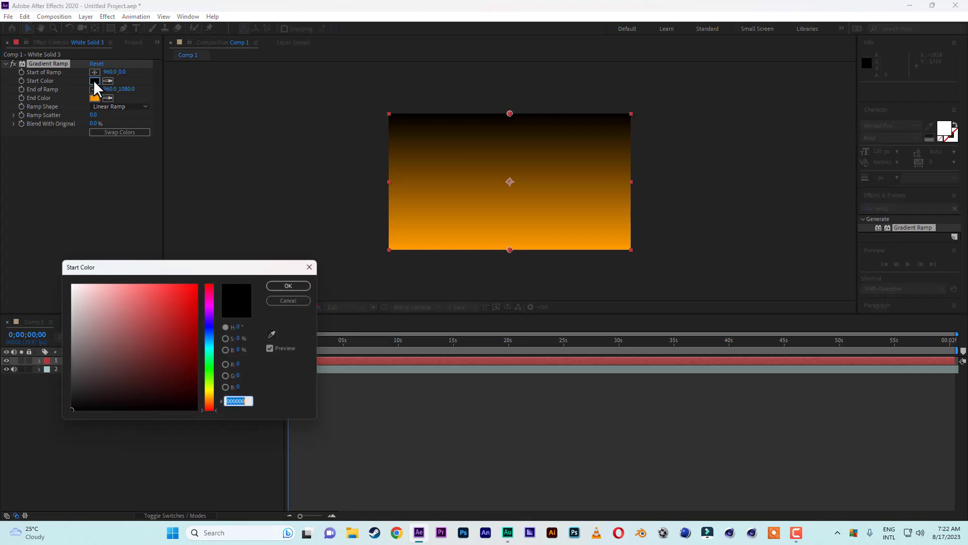
click(207, 337)
click(196, 285)
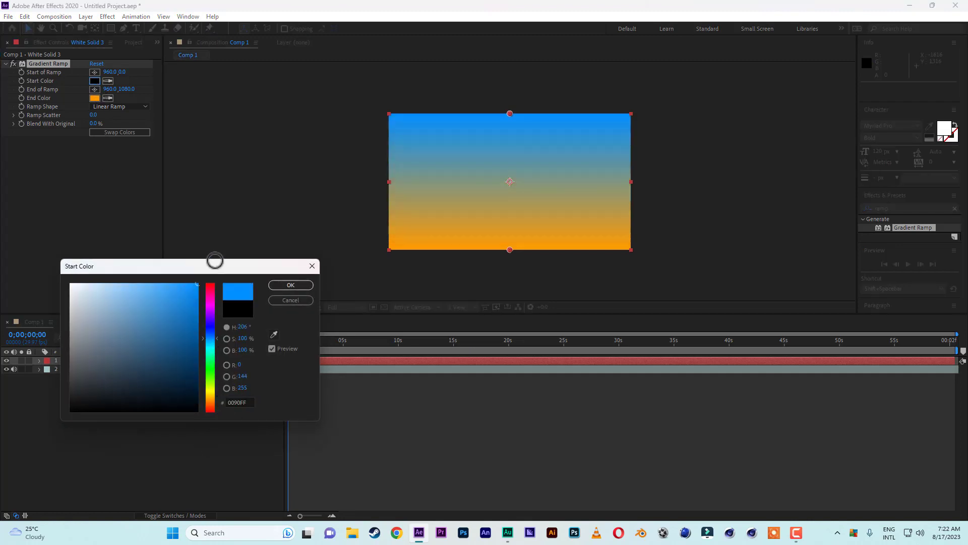
click(305, 285)
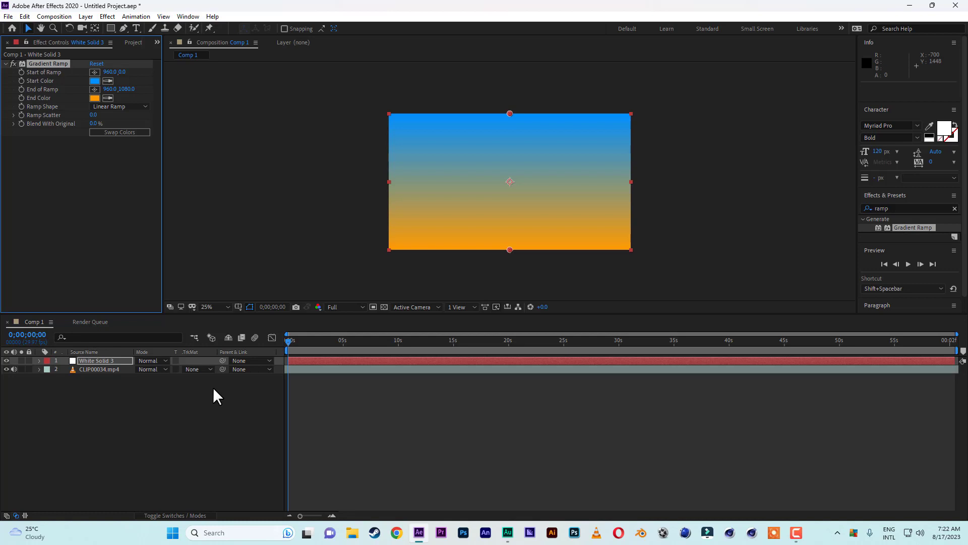
Set the white solid's blending mode to Overlay and fit the composition in the viewer
click(164, 360)
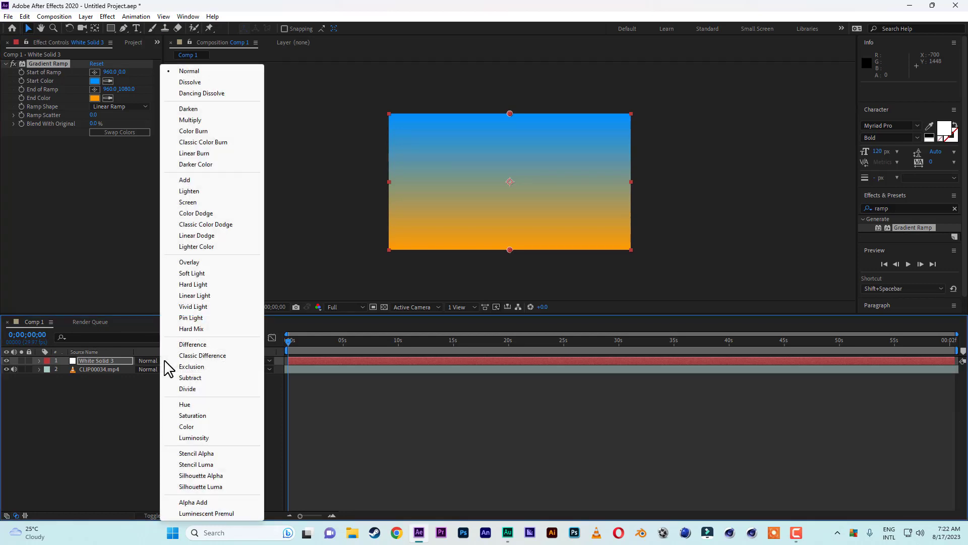
click(208, 264)
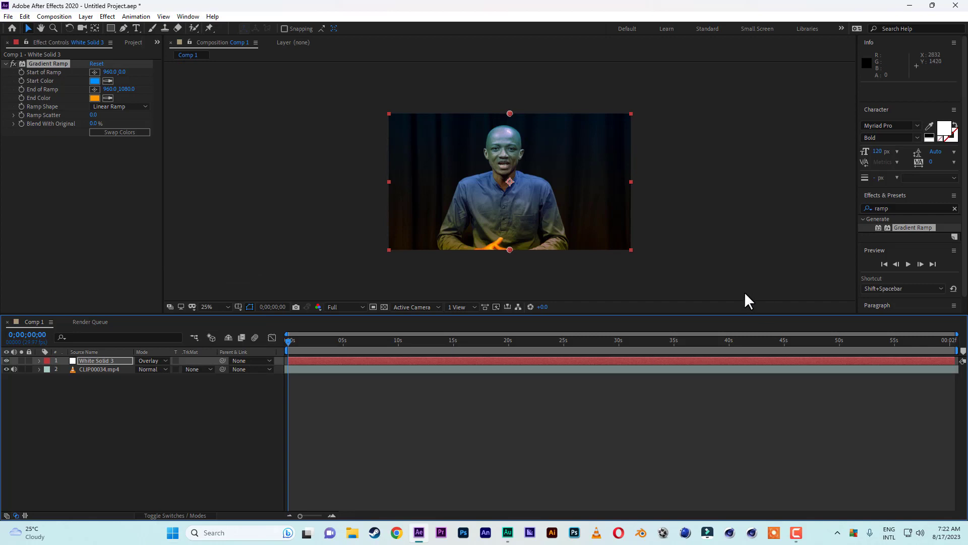
key(period)
click(209, 305)
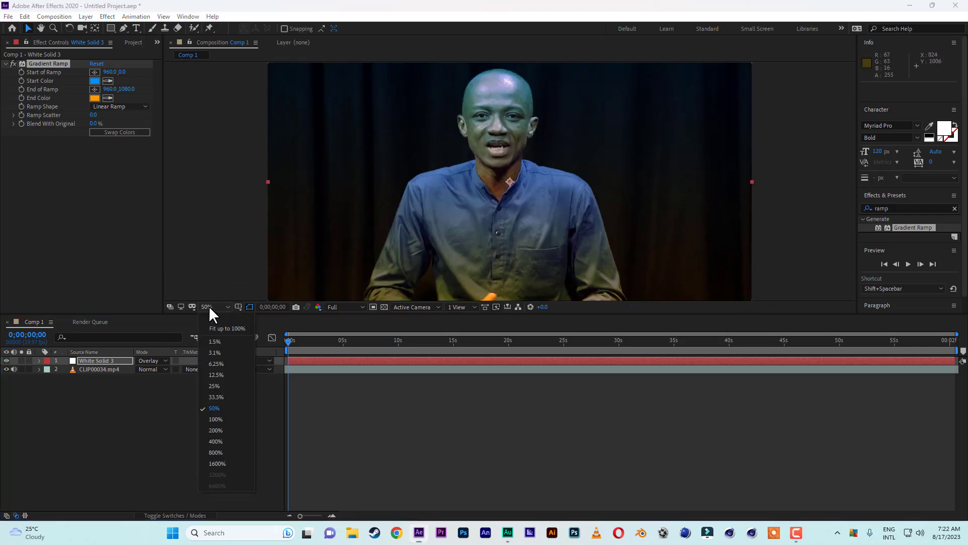
click(210, 320)
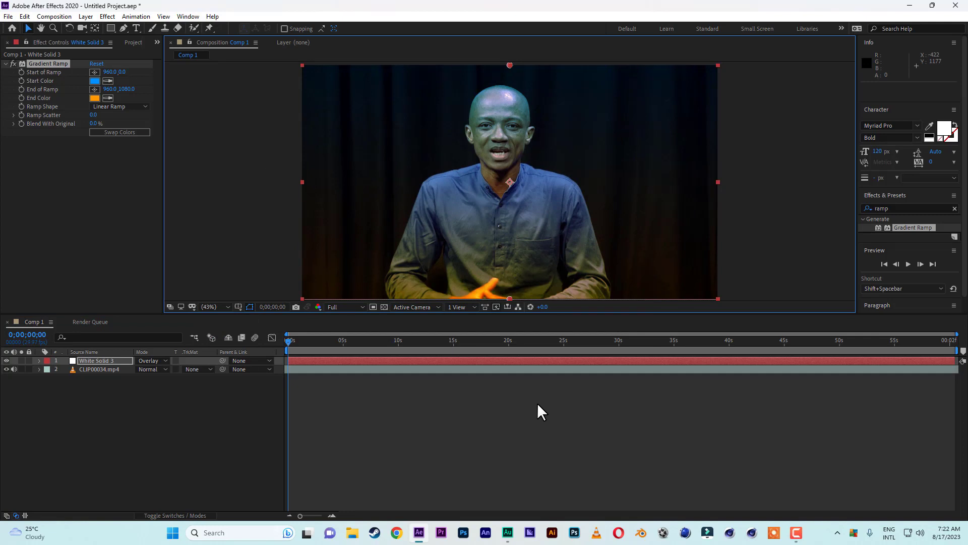
Move the ramp's start point above the frame to about 952, -456 and its end point below the frame to about 952, 1420
scroll(495, 147, down, 6)
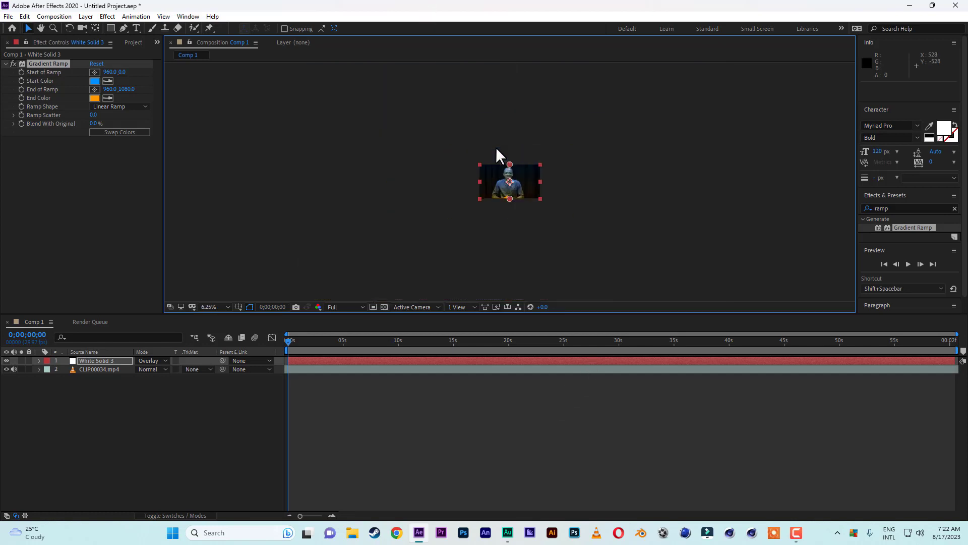
scroll(495, 147, up, 4)
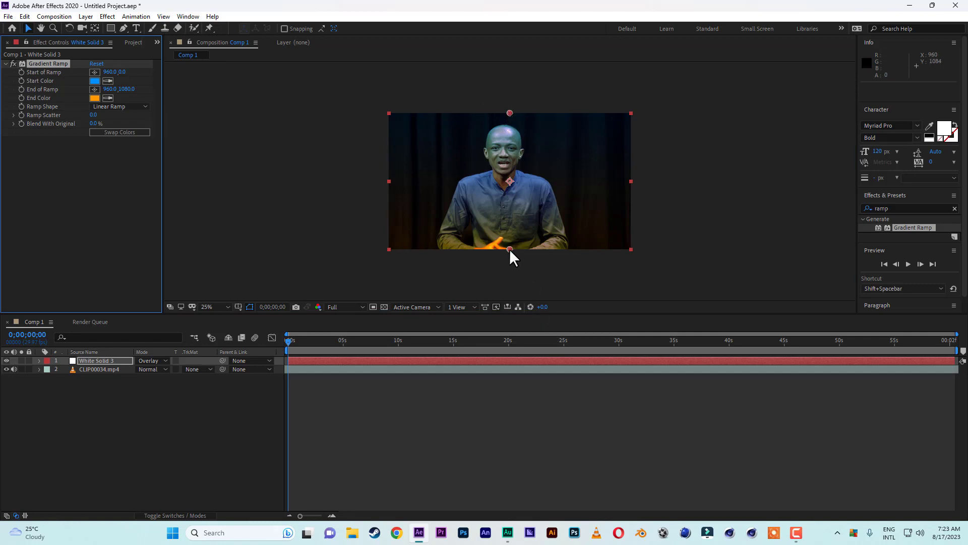
drag(509, 249, 508, 274)
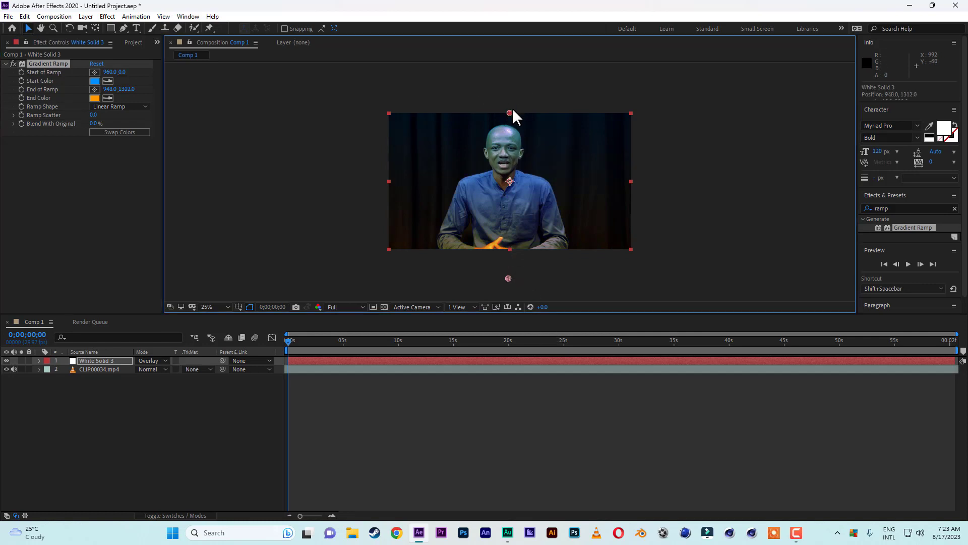
drag(510, 112, 509, 79)
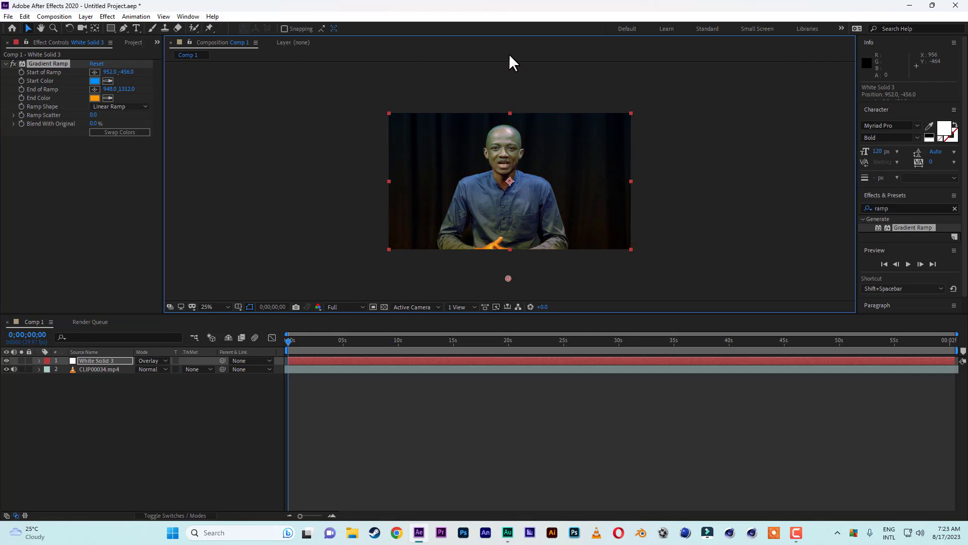
drag(507, 278, 508, 292)
scroll(582, 193, up, 2)
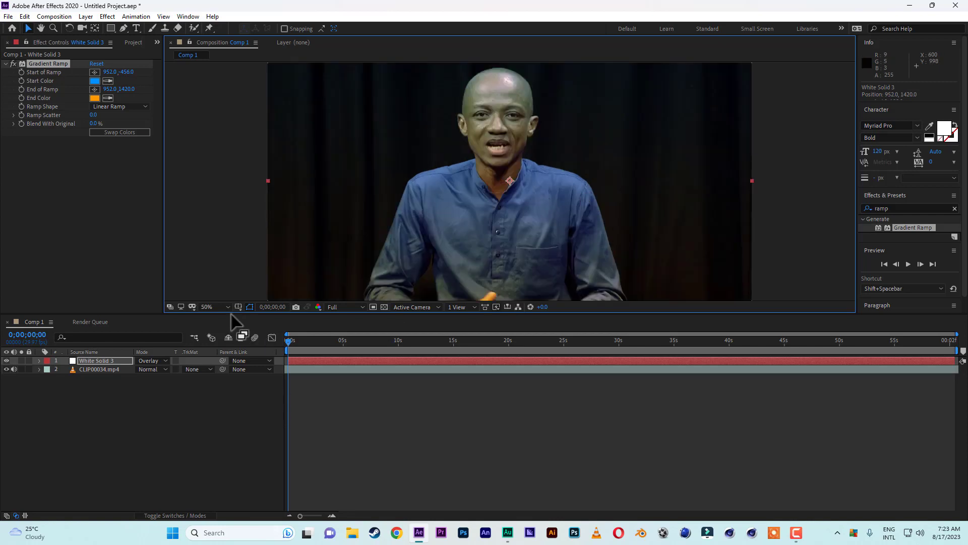
click(218, 306)
click(218, 516)
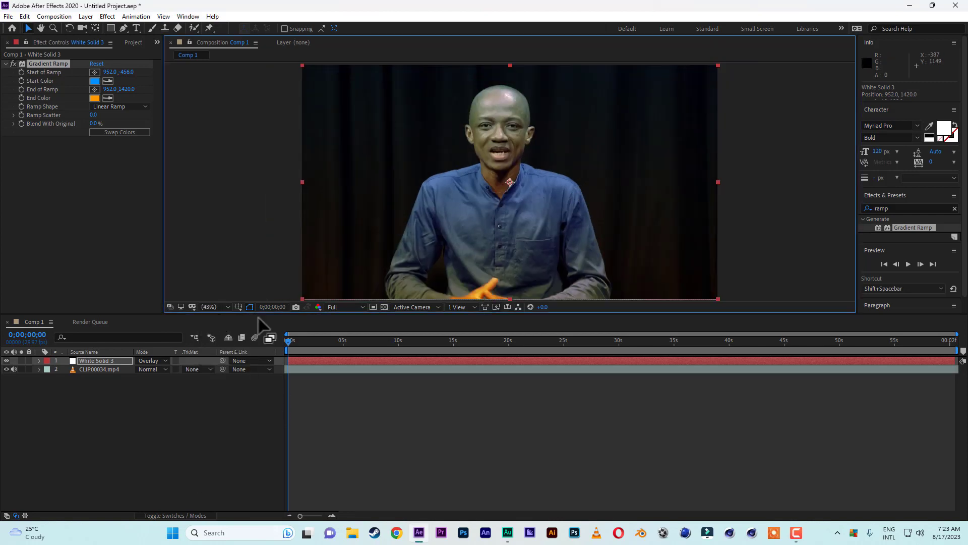
Shift the Gradient Ramp's start color to a deeper blue, 004EFF, and inspect the blended clip
click(94, 80)
drag(208, 297, 207, 331)
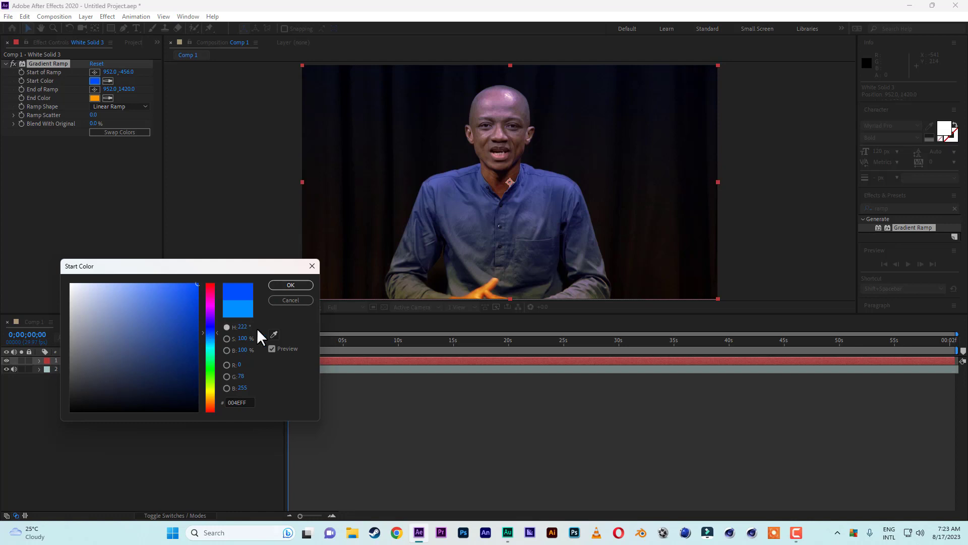
click(295, 288)
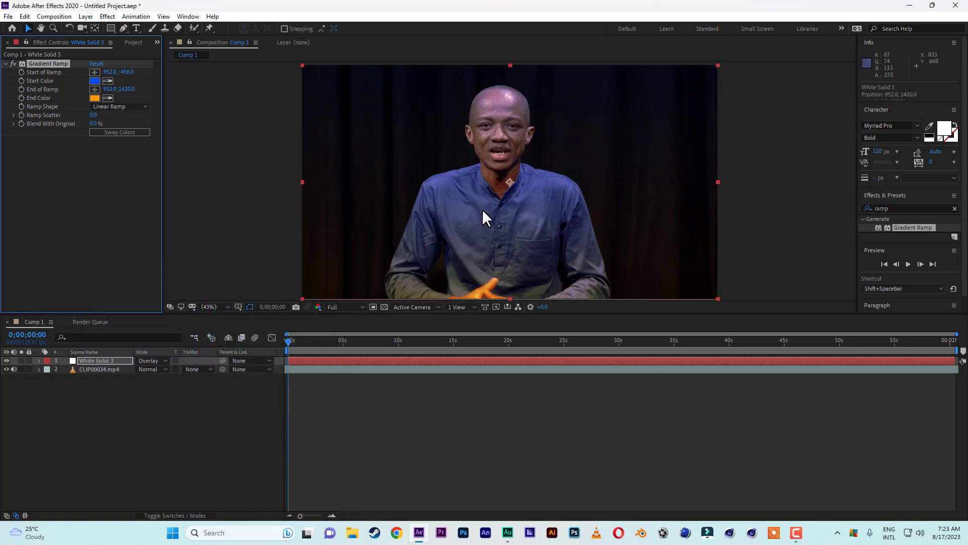
key(period)
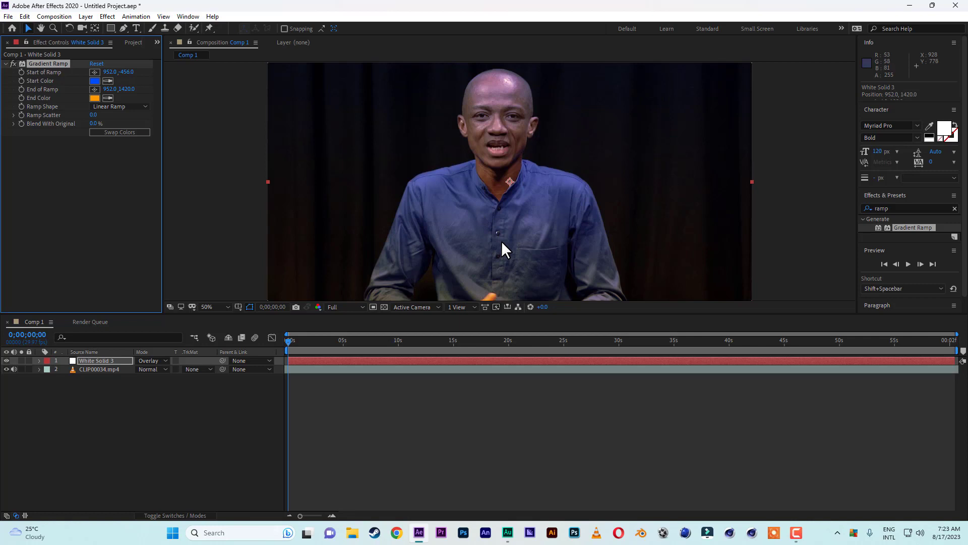
click(210, 307)
click(218, 323)
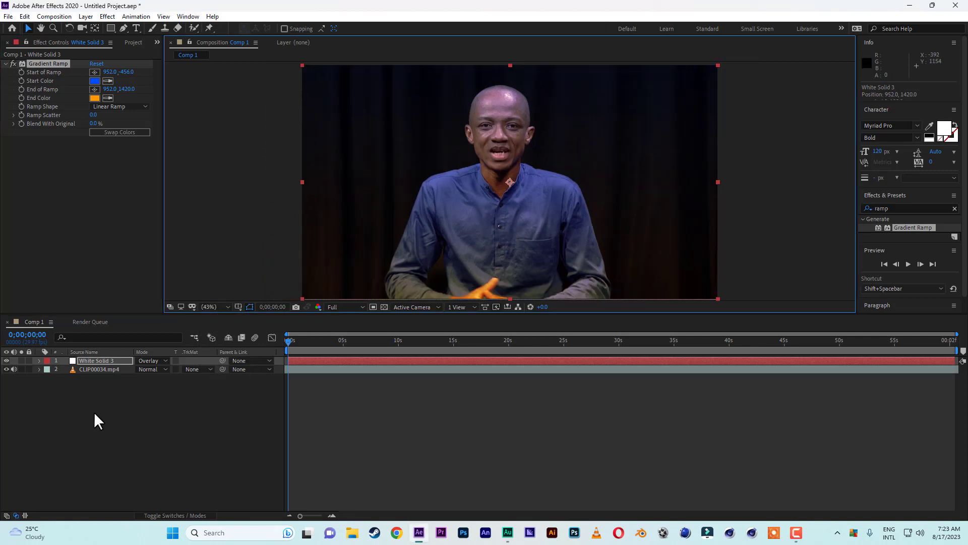
Lower the white solid layer's opacity to 50%
click(111, 361)
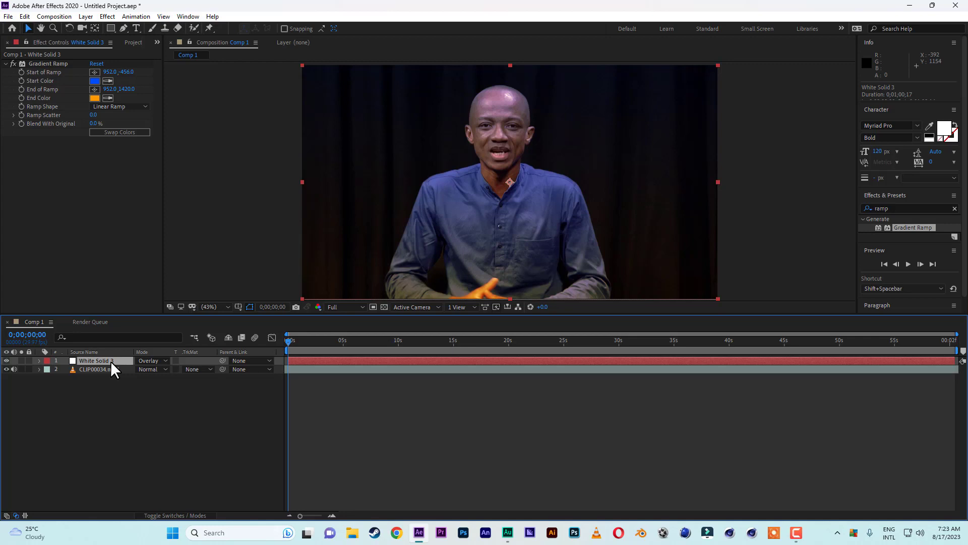
key(t)
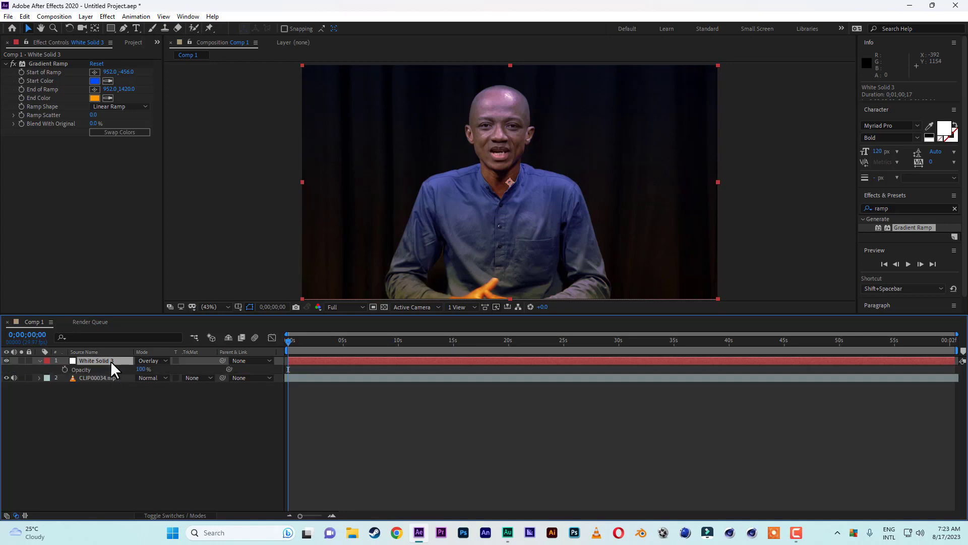
drag(144, 372, 124, 372)
click(140, 370)
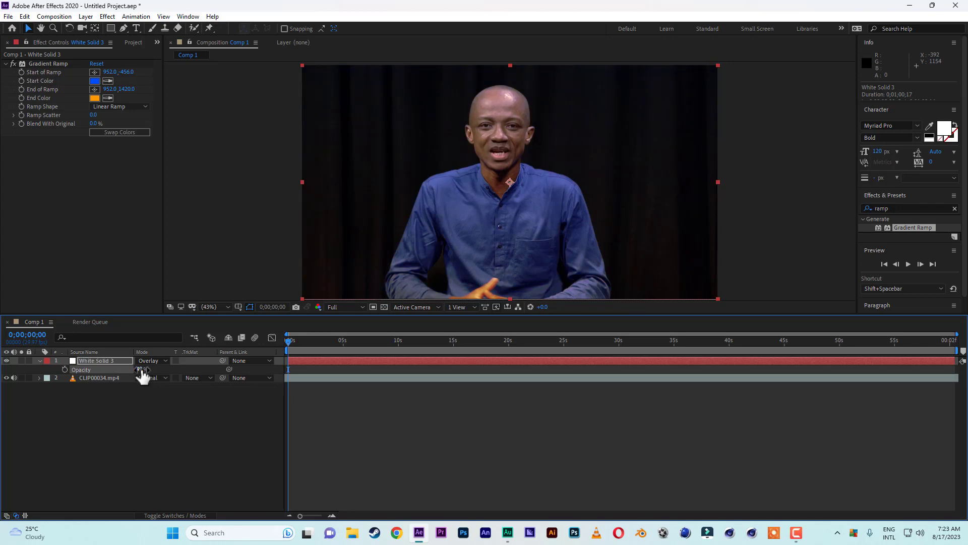
text(50)
click(143, 459)
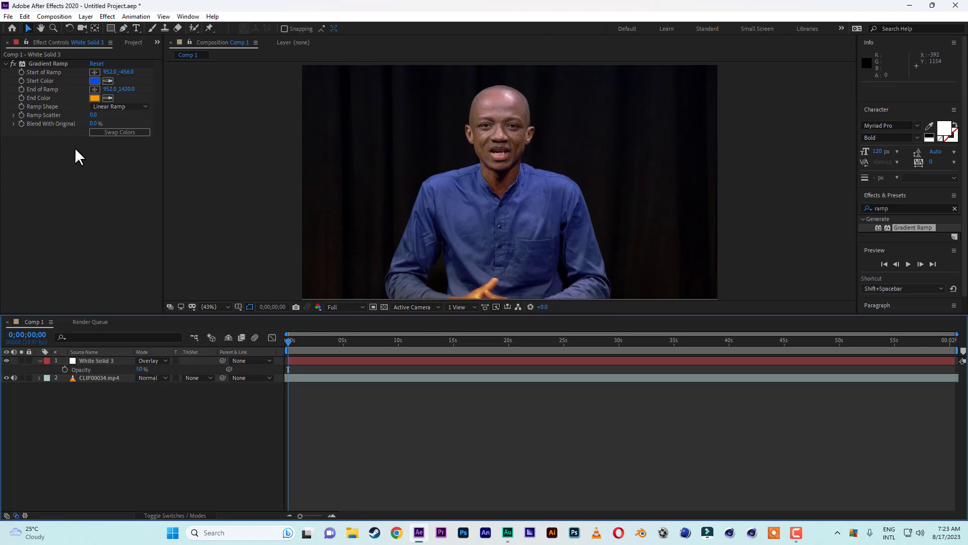
Search the effects for "curve" and apply Curves to the white solid layer
scroll(565, 224, down, 2)
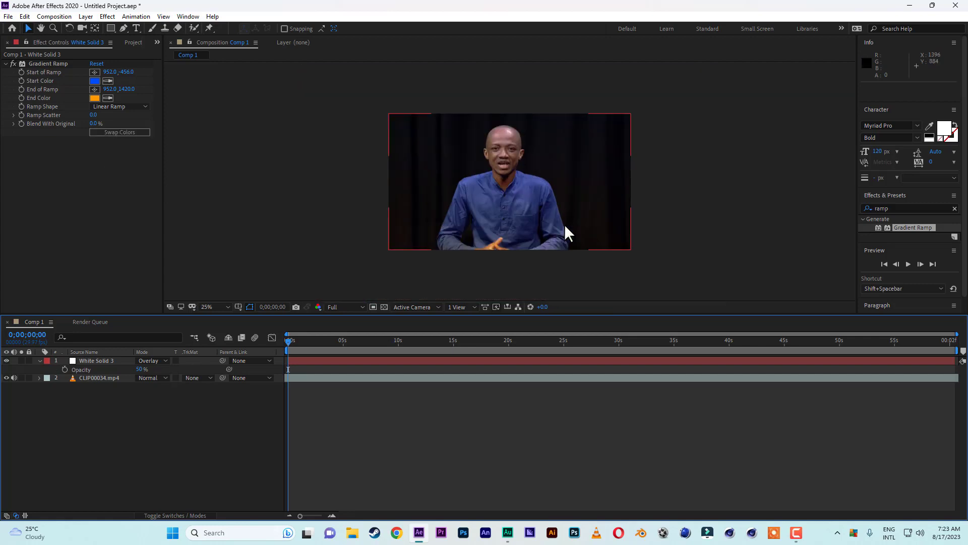
scroll(564, 224, up, 2)
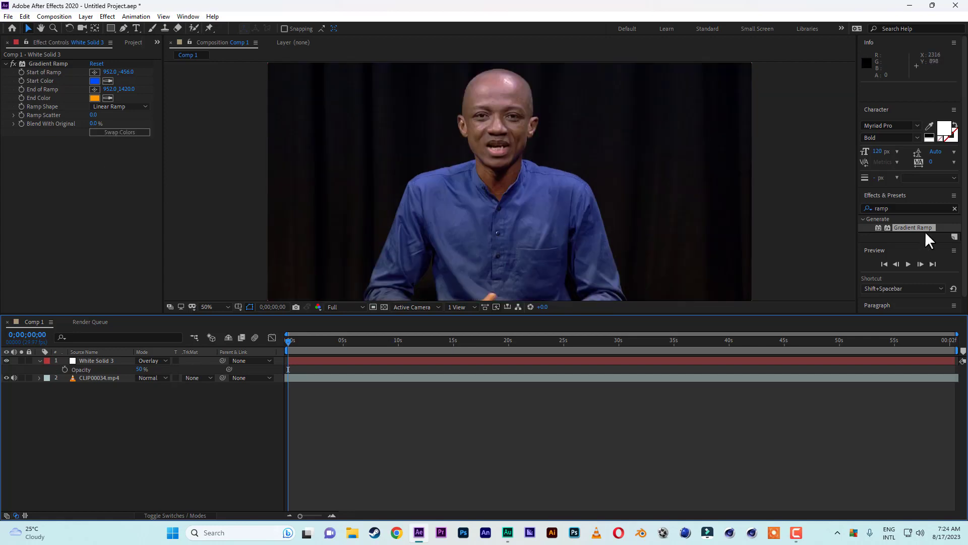
click(908, 208)
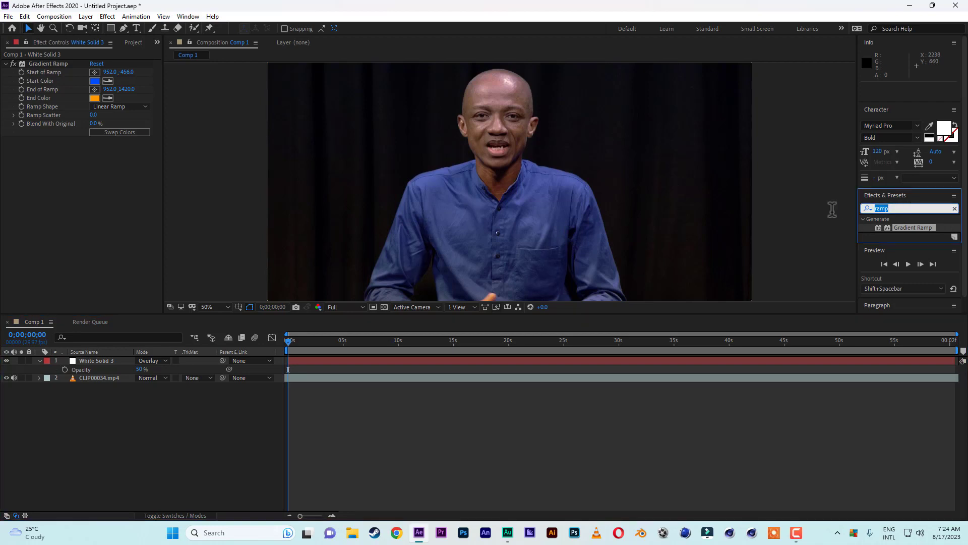
text(c)
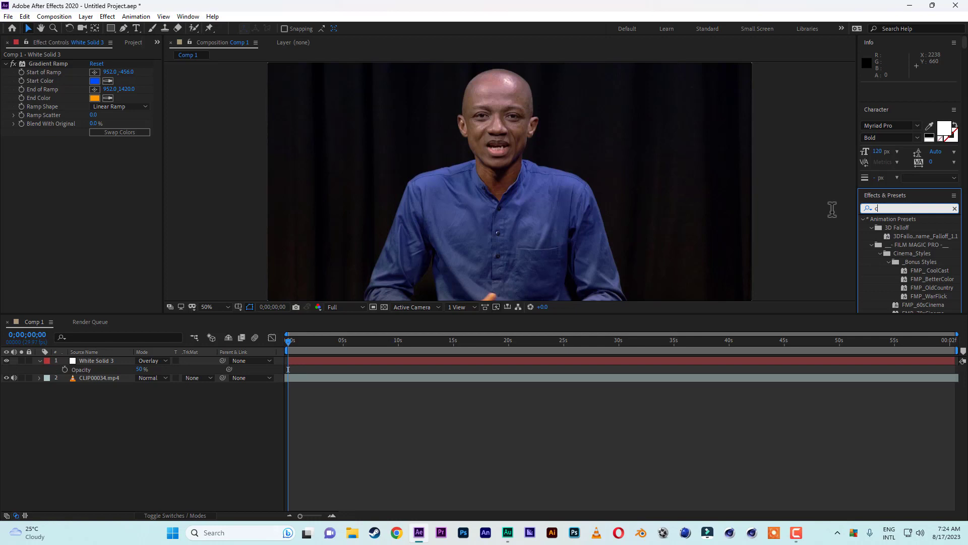
text(ur)
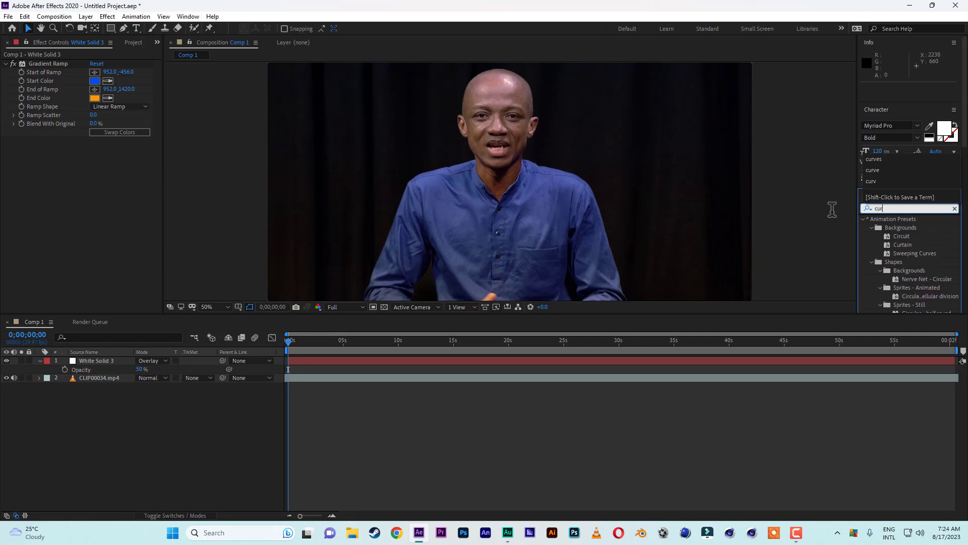
text(ve)
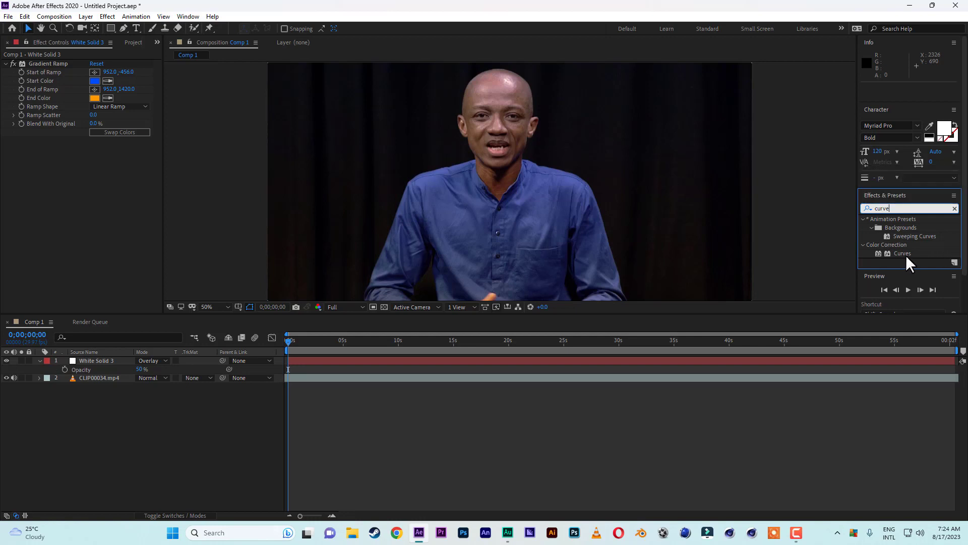
drag(906, 253, 98, 361)
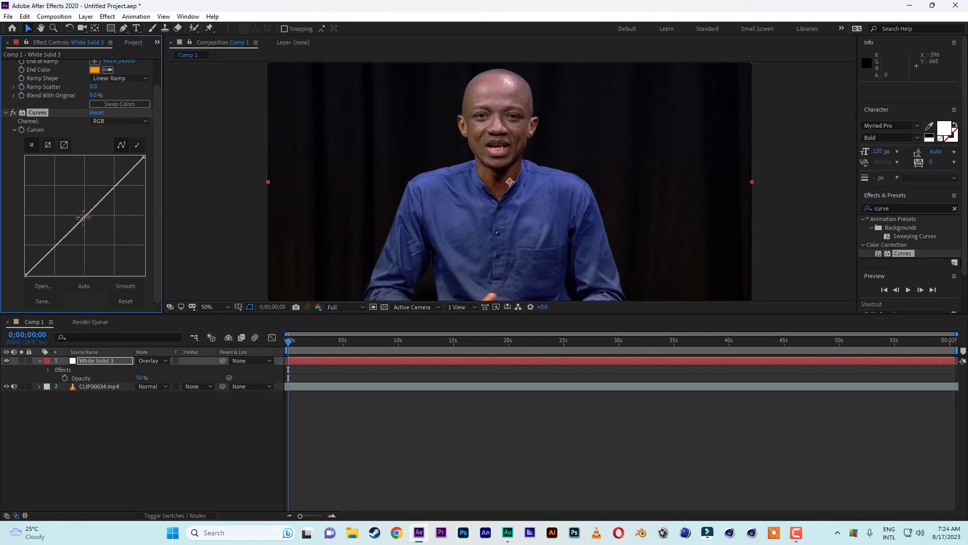
Bend the RGB curve upward from its midpoint to brighten the white solid's gradient
drag(83, 217, 65, 204)
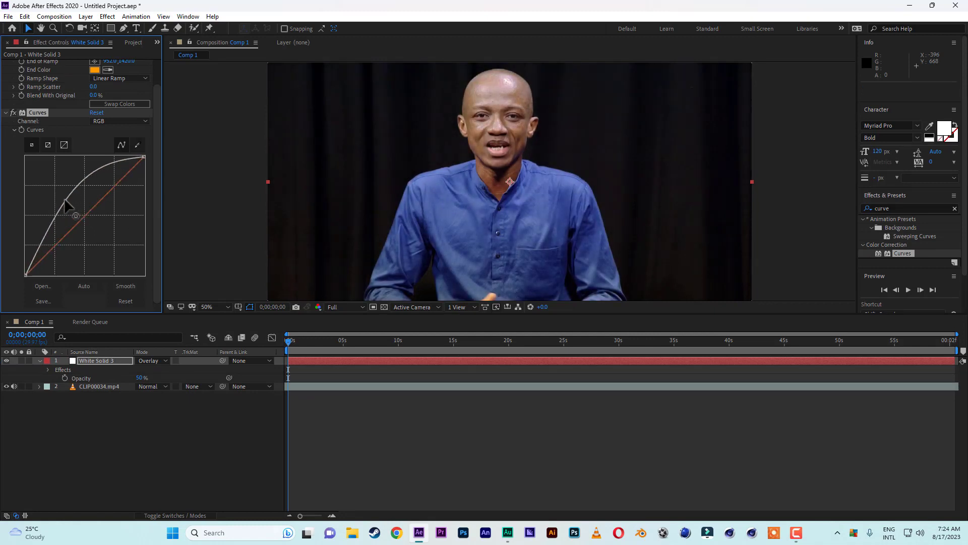
key(comma)
key(comma)
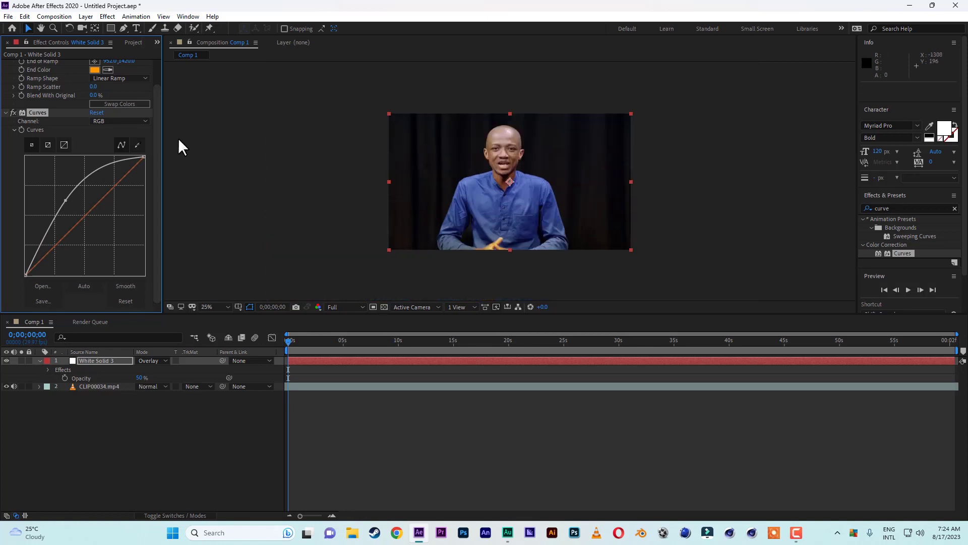
Bring the Gradient Ramp's points closer to the frame, with the end at about 960, 1096 and the start at about 952, -128
drag(154, 135, 143, 76)
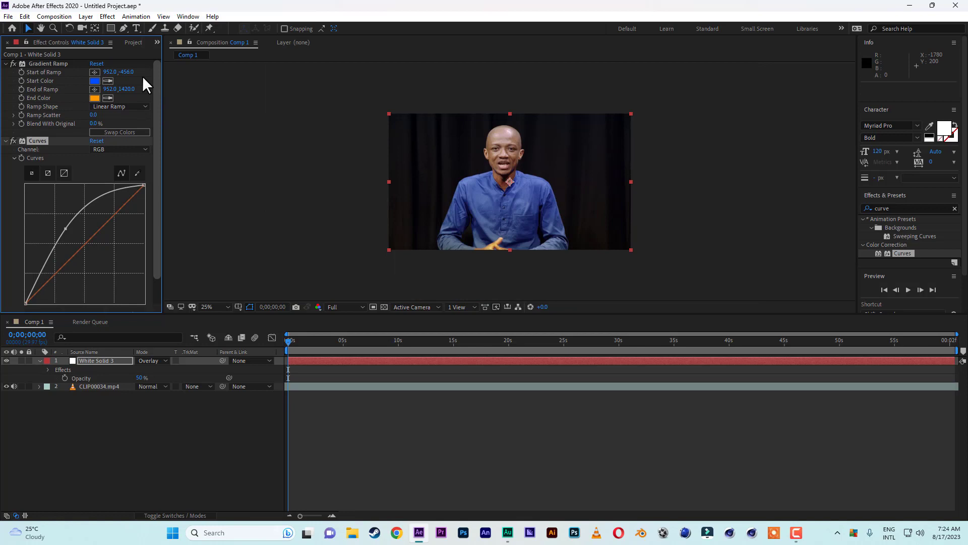
click(38, 63)
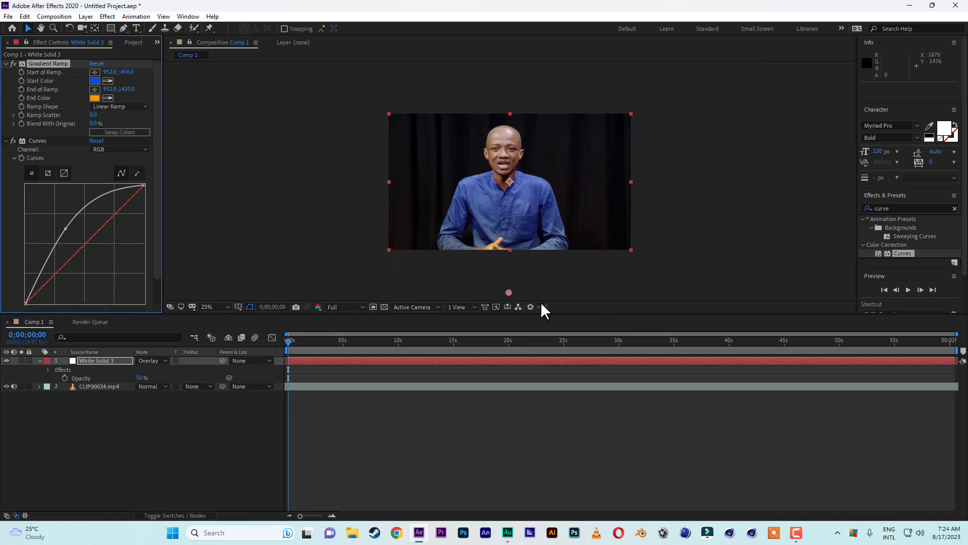
drag(507, 291, 507, 281)
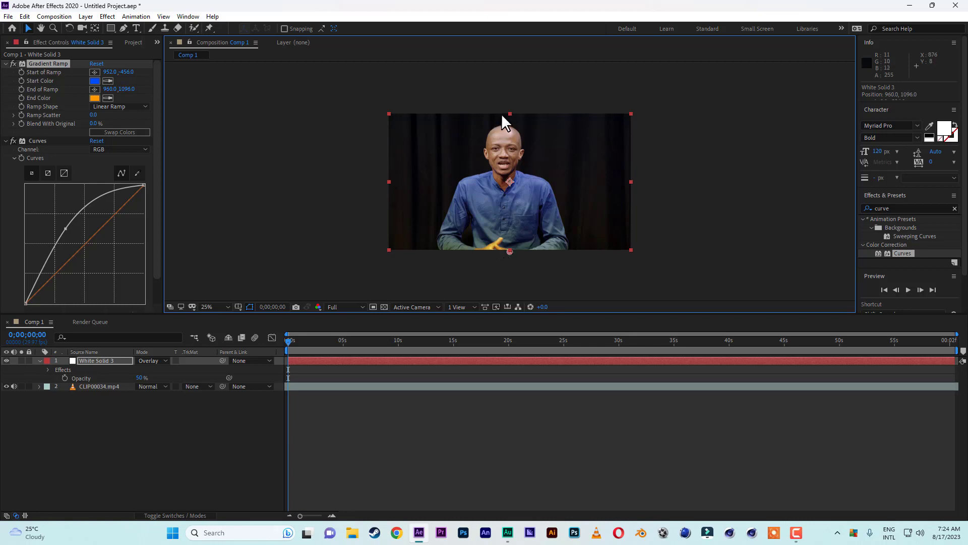
key(comma)
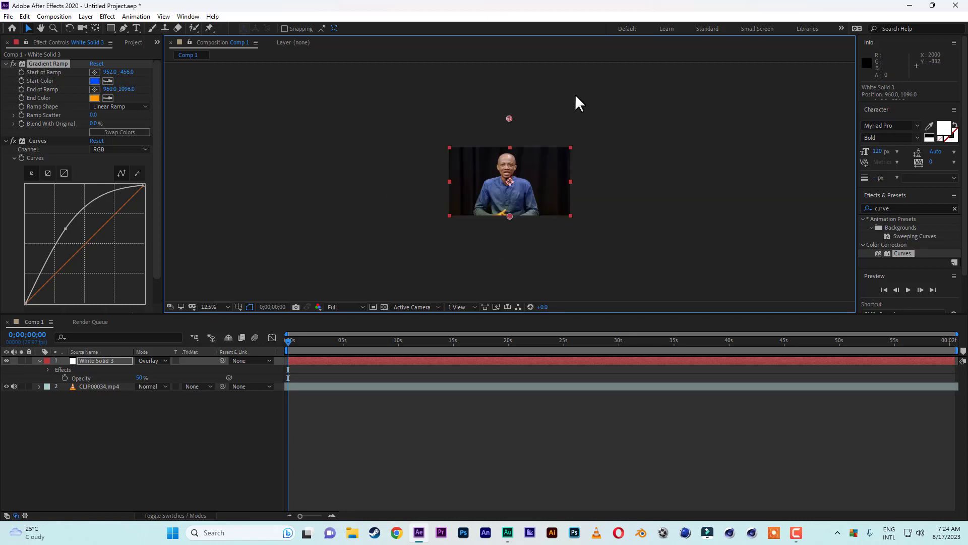
mouse_move(508, 119)
mouse_down()
mouse_move(485, 134)
mouse_move(510, 138)
mouse_up()
key(period)
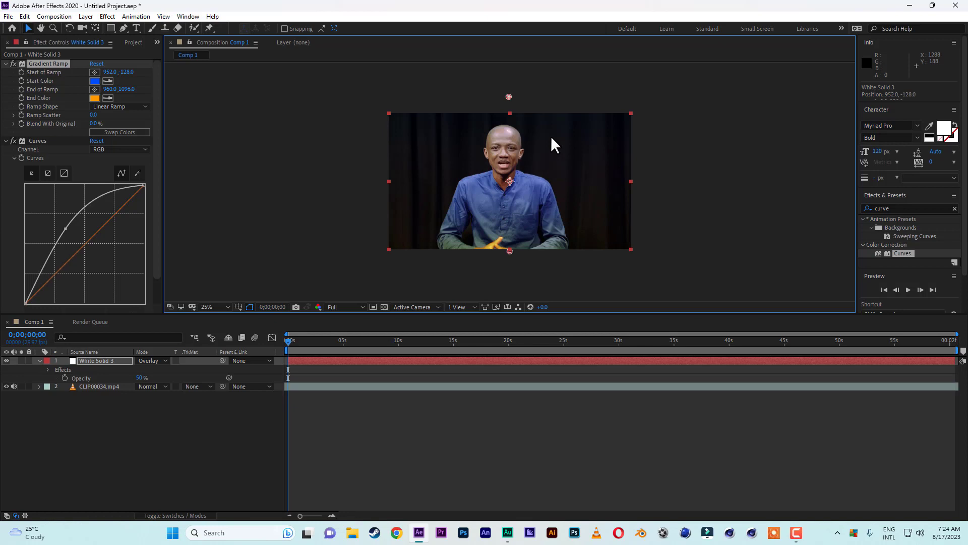
Change the Gradient Ramp's start color to a coral red, FF5959
key(period)
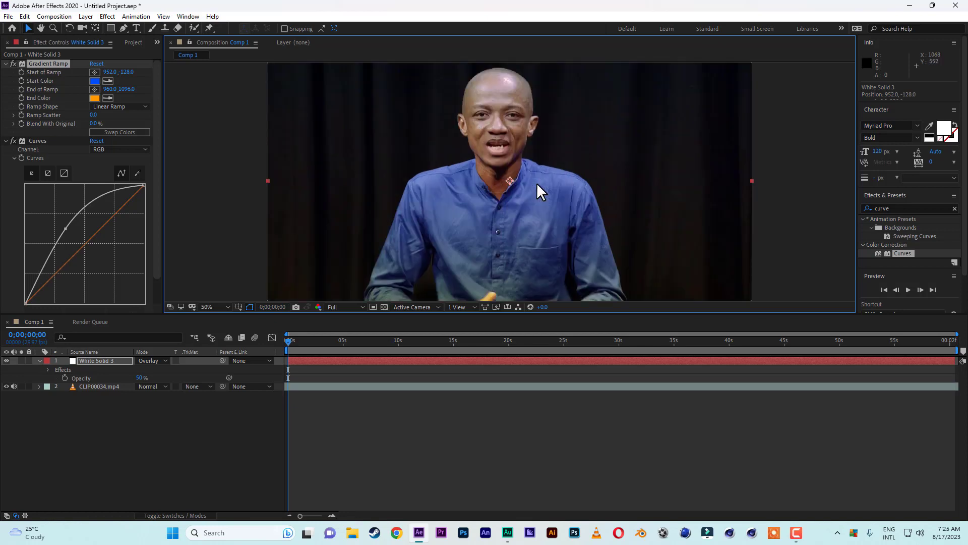
click(217, 306)
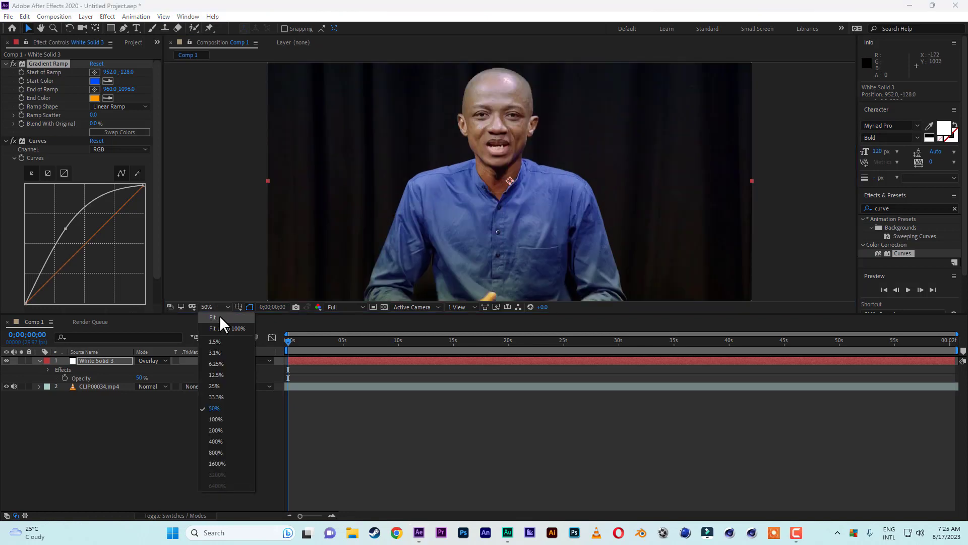
click(219, 317)
click(95, 80)
click(210, 378)
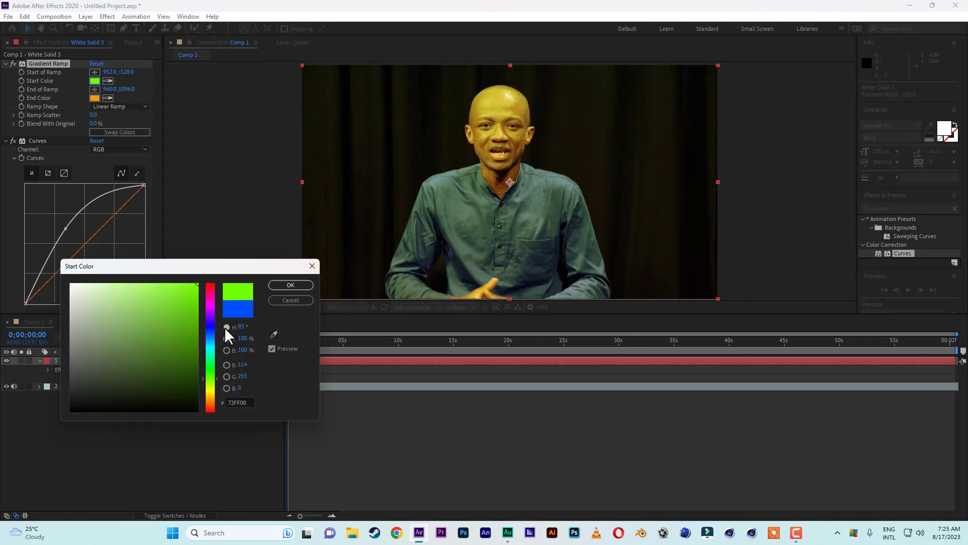
mouse_move(210, 337)
mouse_down()
mouse_move(211, 372)
mouse_move(216, 272)
mouse_move(173, 282)
mouse_move(153, 276)
mouse_up()
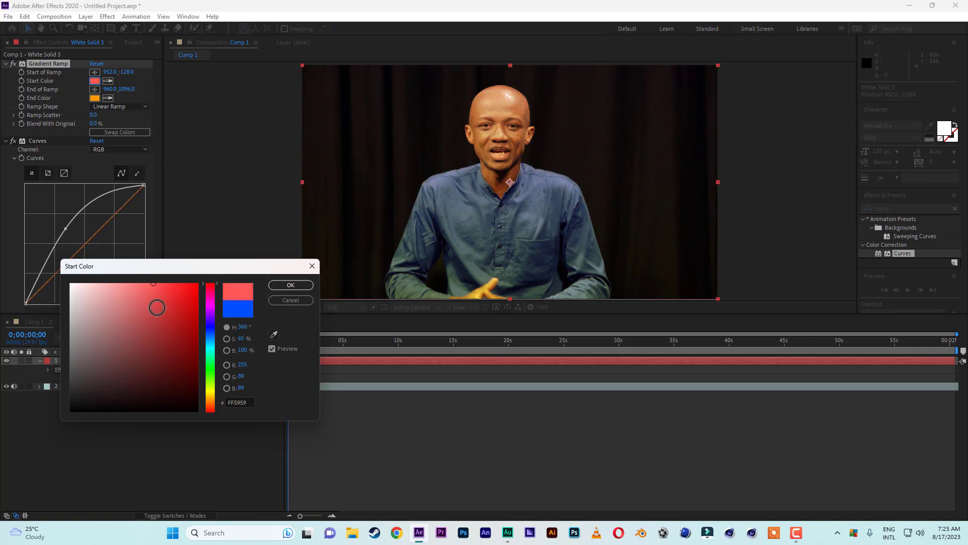
click(295, 283)
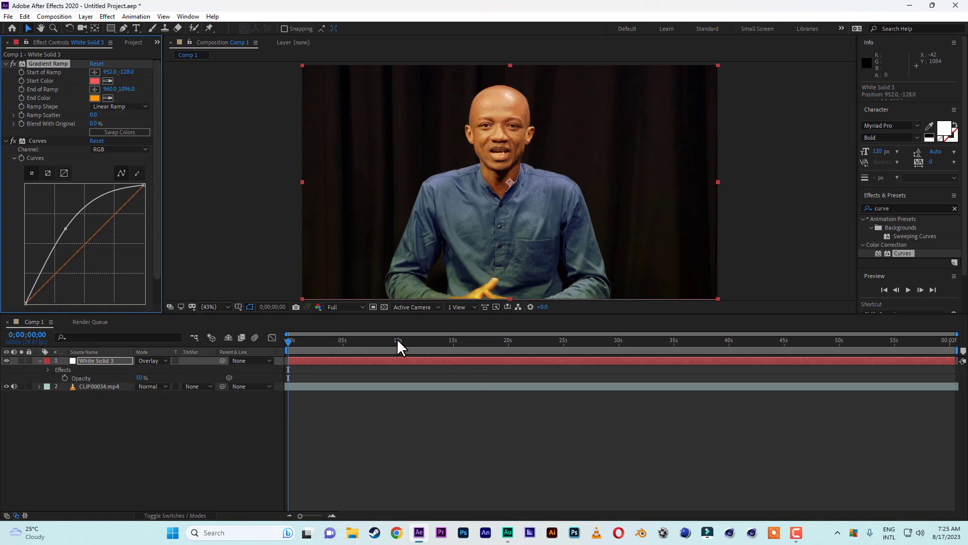
Check the graded clip at 0;00;14;16 in the composition
drag(397, 339, 448, 338)
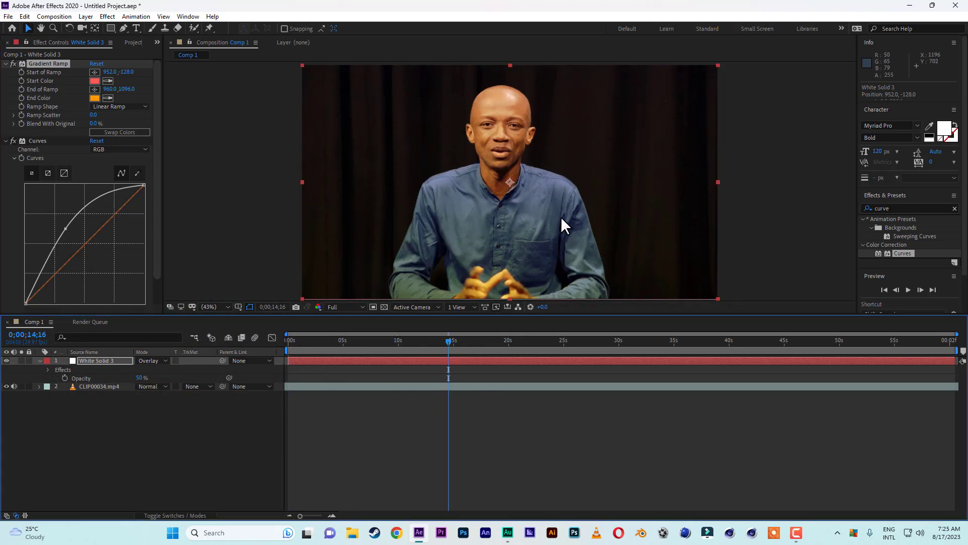
scroll(561, 216, down, 2)
scroll(561, 216, up, 2)
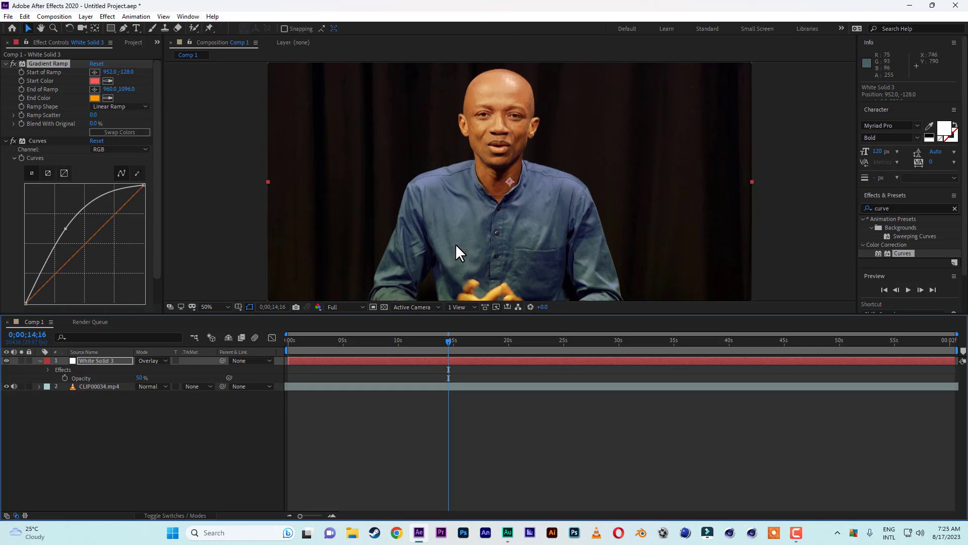
Close the Render Queue and create a new empty composition, Comp 2
click(87, 321)
click(66, 322)
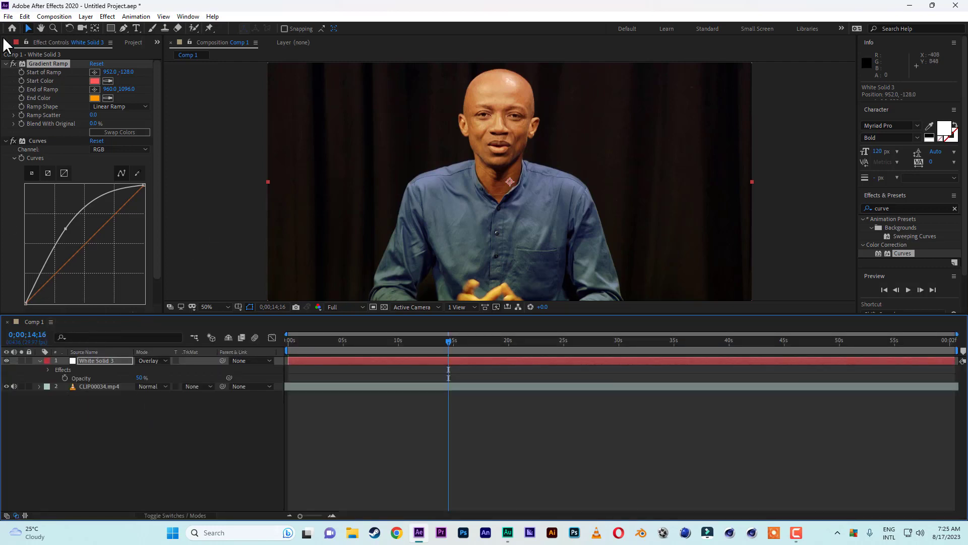
click(51, 16)
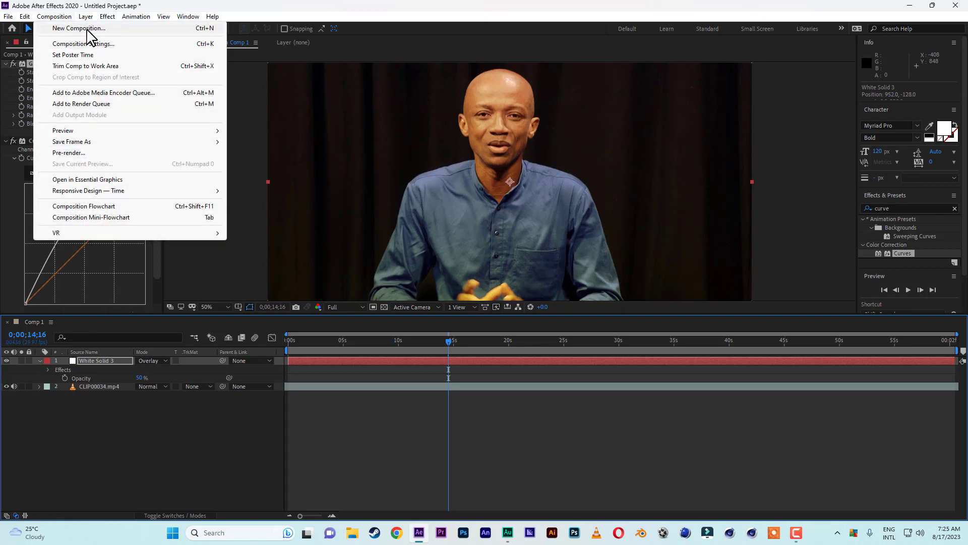
click(86, 44)
click(822, 391)
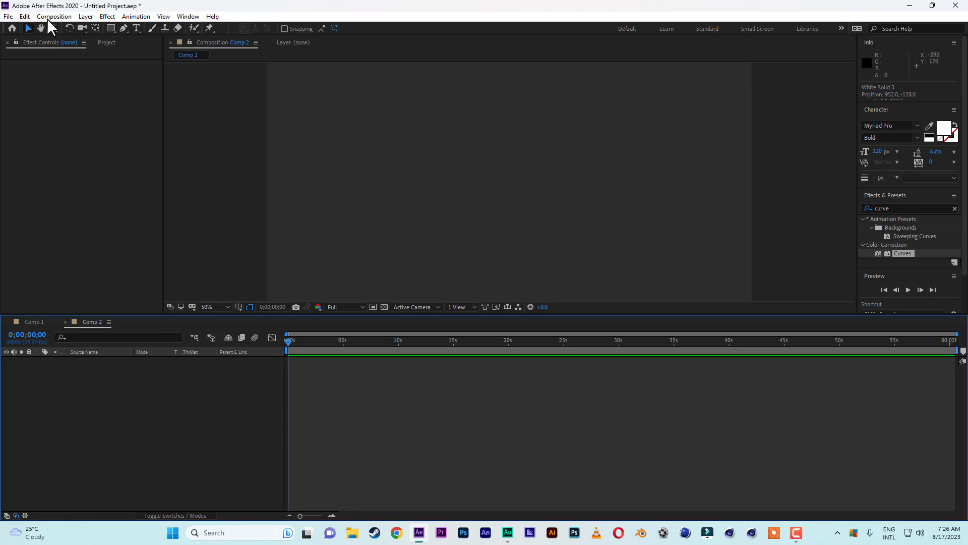
Add a new white solid layer to Comp 2 and fit the whole frame in the viewer
click(80, 16)
mouse_move(138, 29)
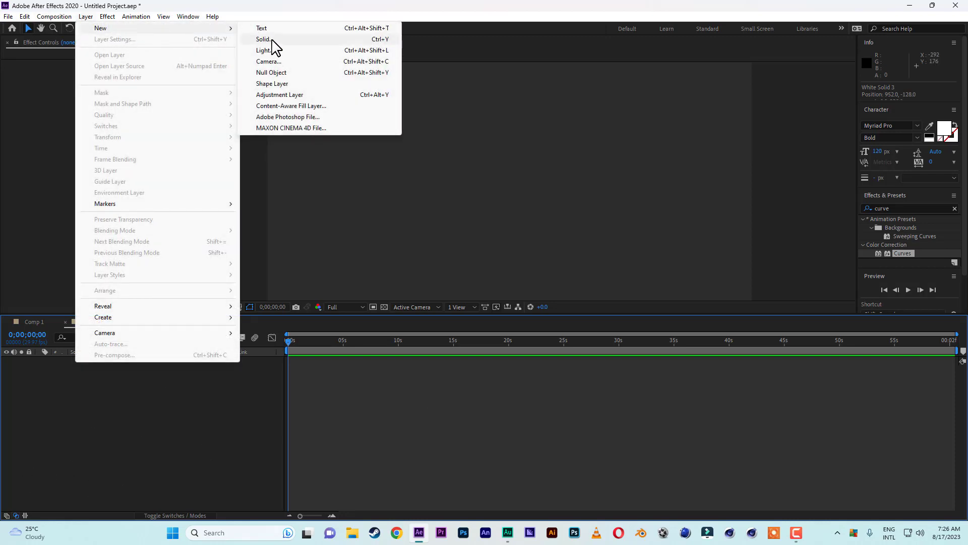
click(272, 39)
click(307, 325)
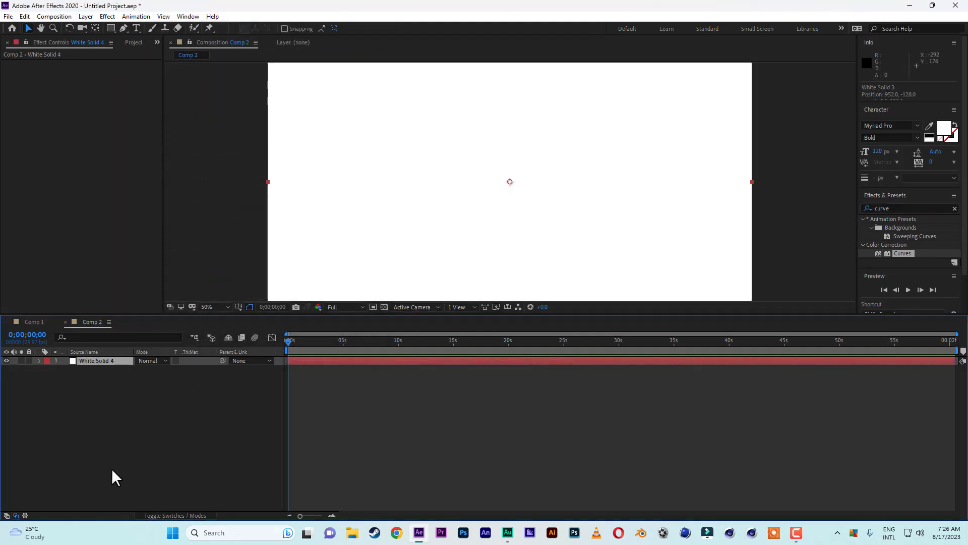
click(221, 306)
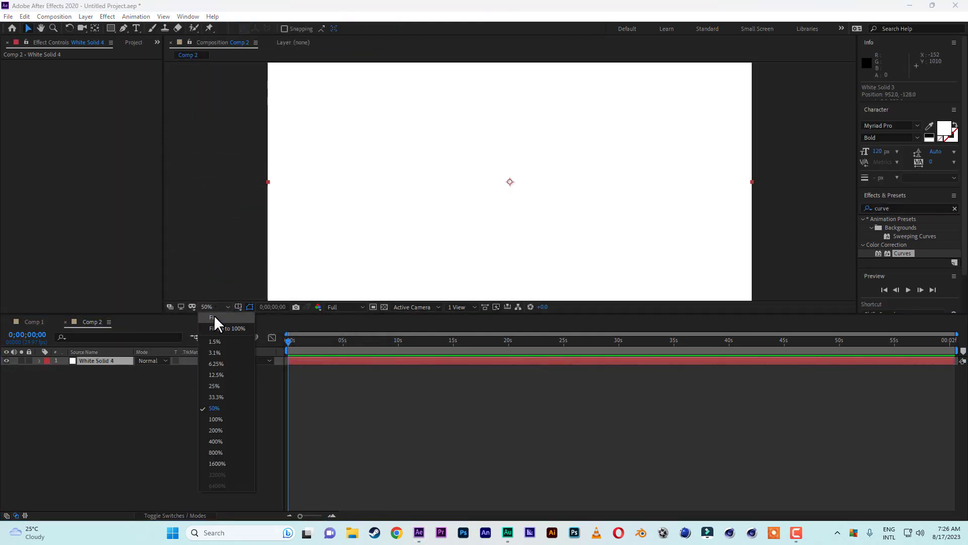
click(213, 318)
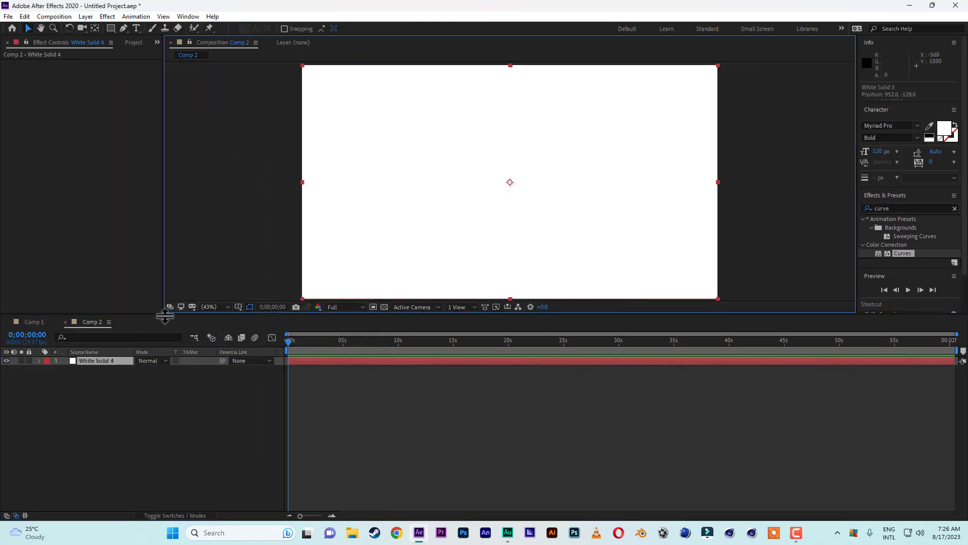
Draw a closed leaf-shaped mask with a thin diagonal stem at its lower left on the white solid, using the Pen tool
click(124, 27)
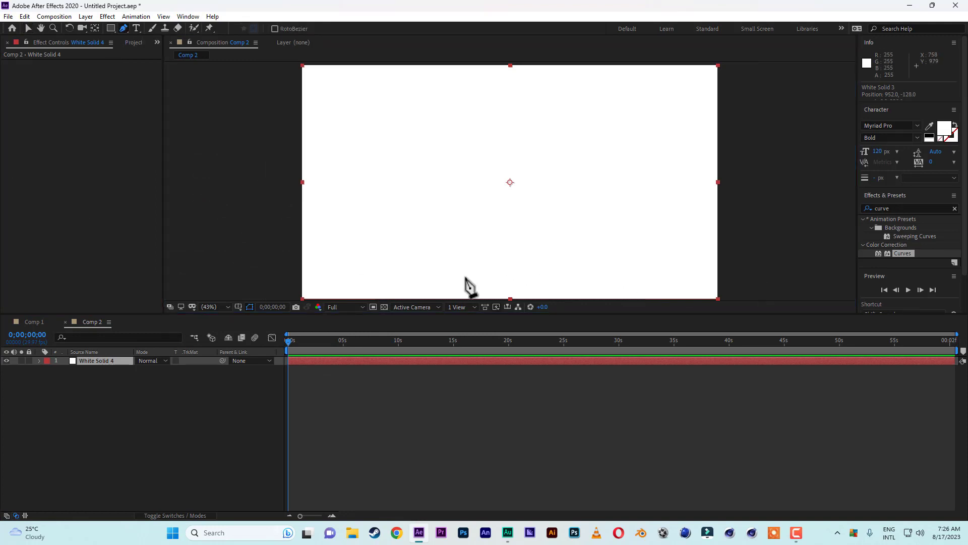
click(356, 248)
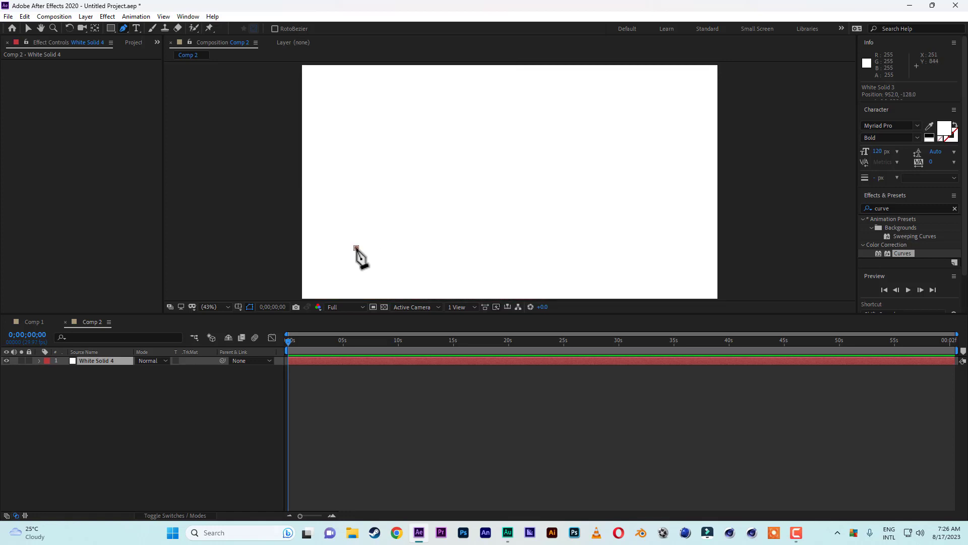
click(411, 217)
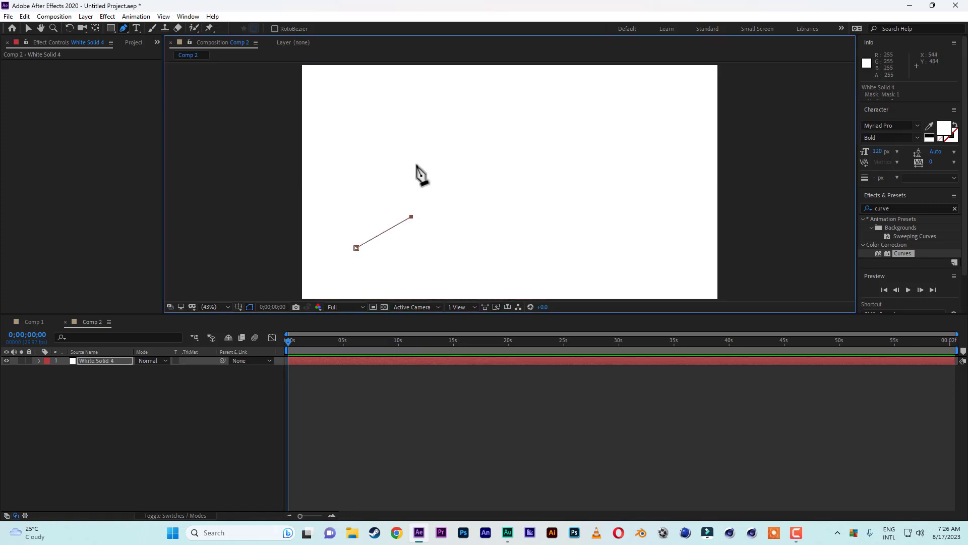
drag(409, 155, 436, 142)
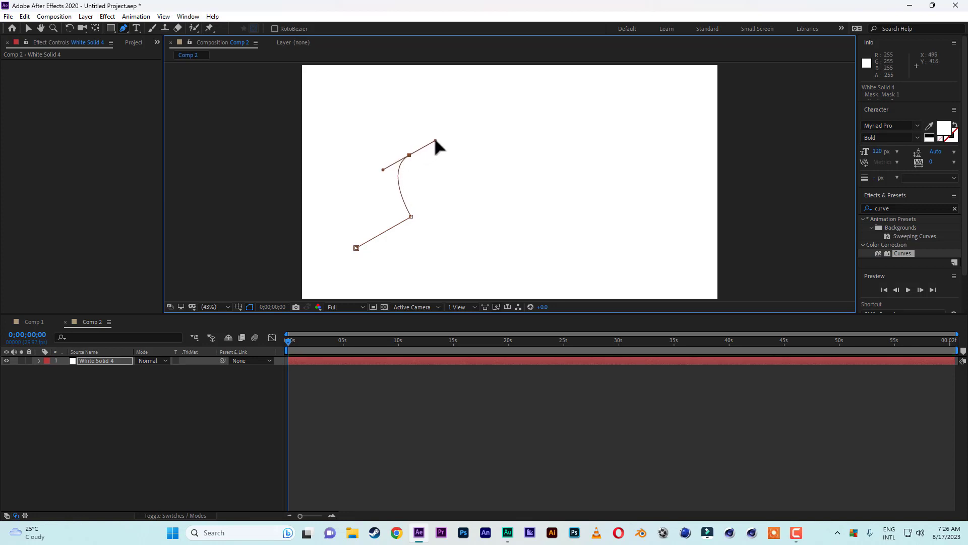
click(471, 141)
drag(480, 139, 483, 134)
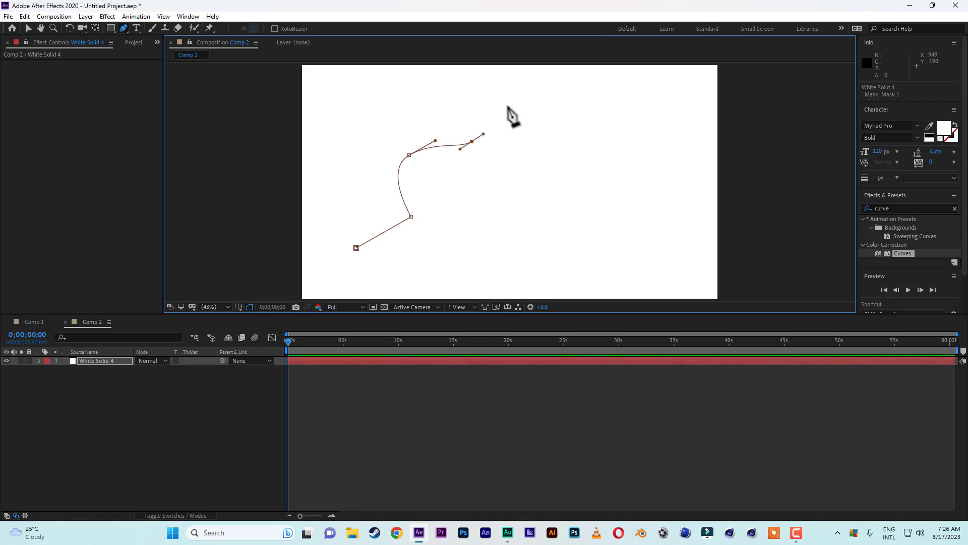
click(508, 106)
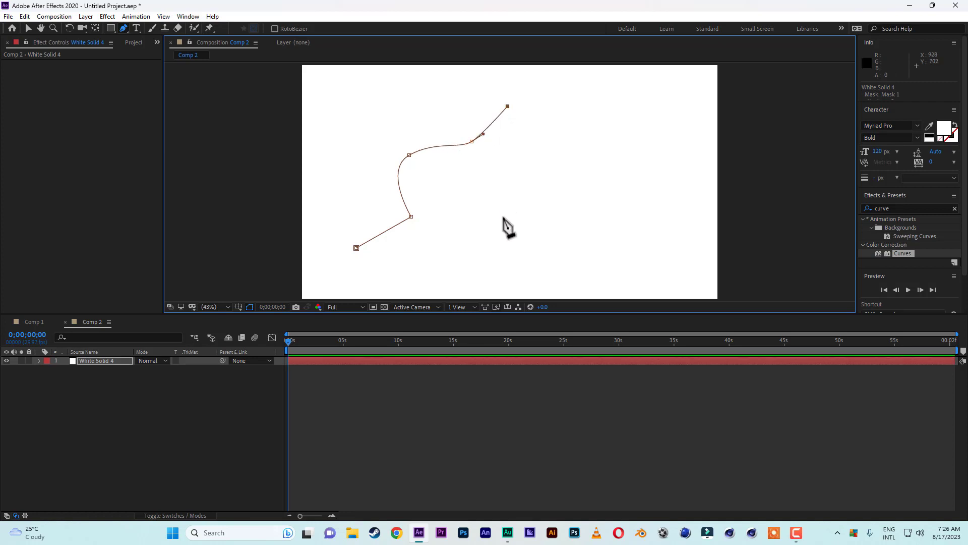
drag(502, 216, 474, 242)
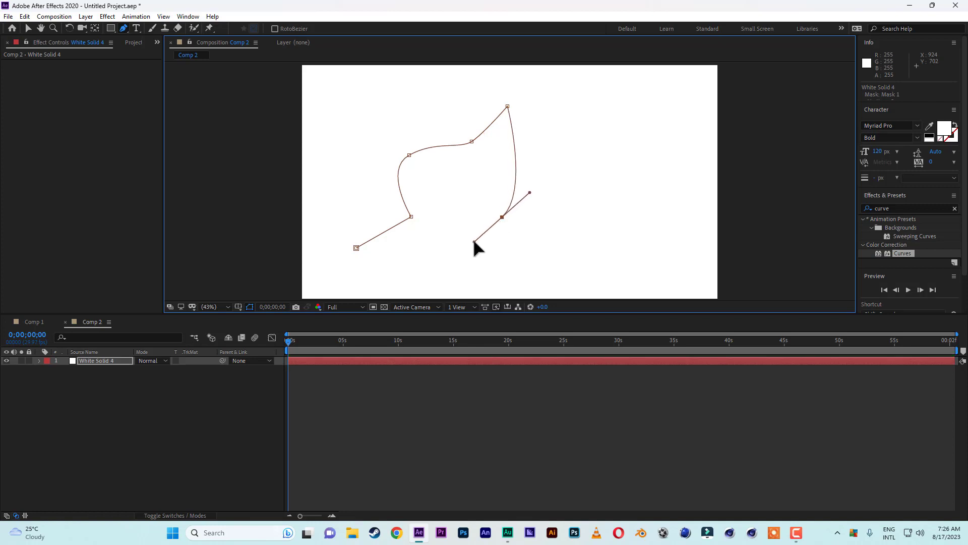
click(414, 226)
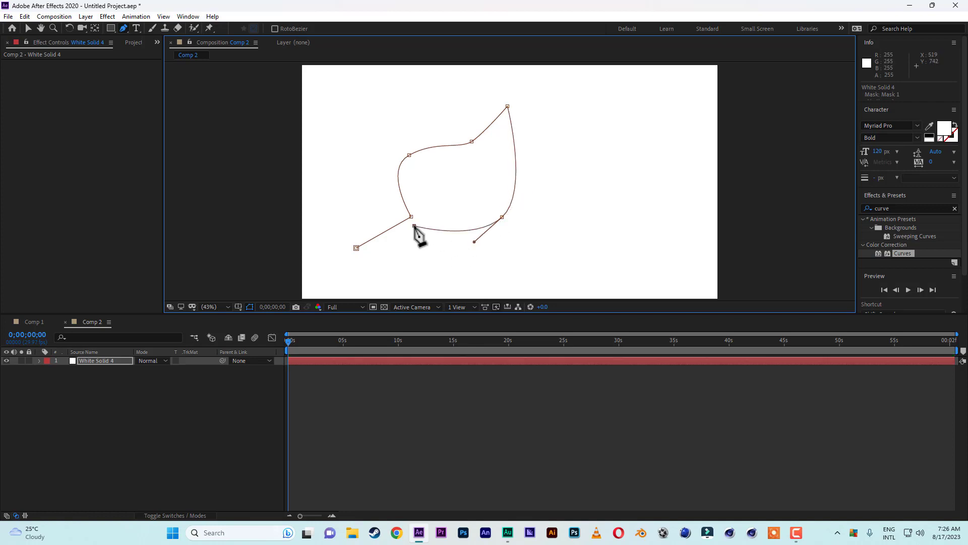
click(361, 255)
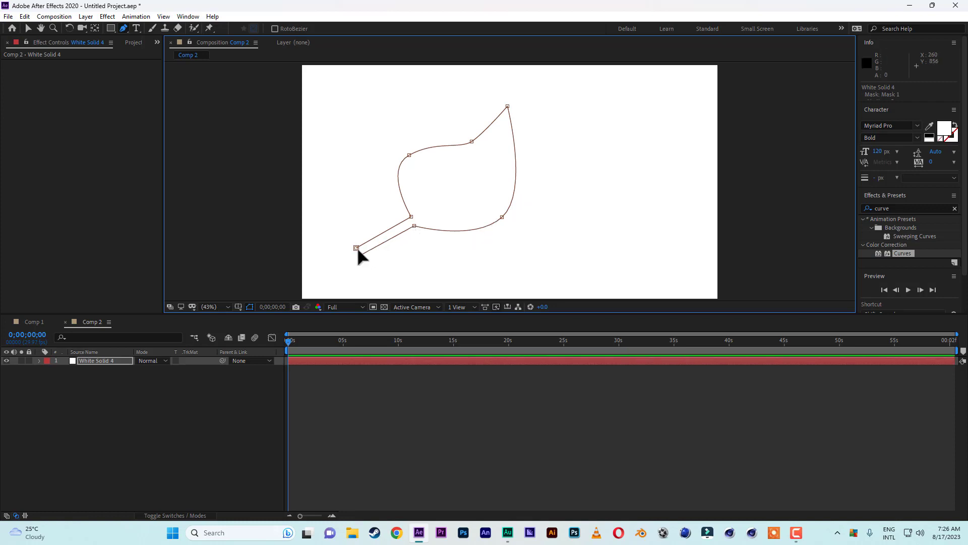
click(356, 248)
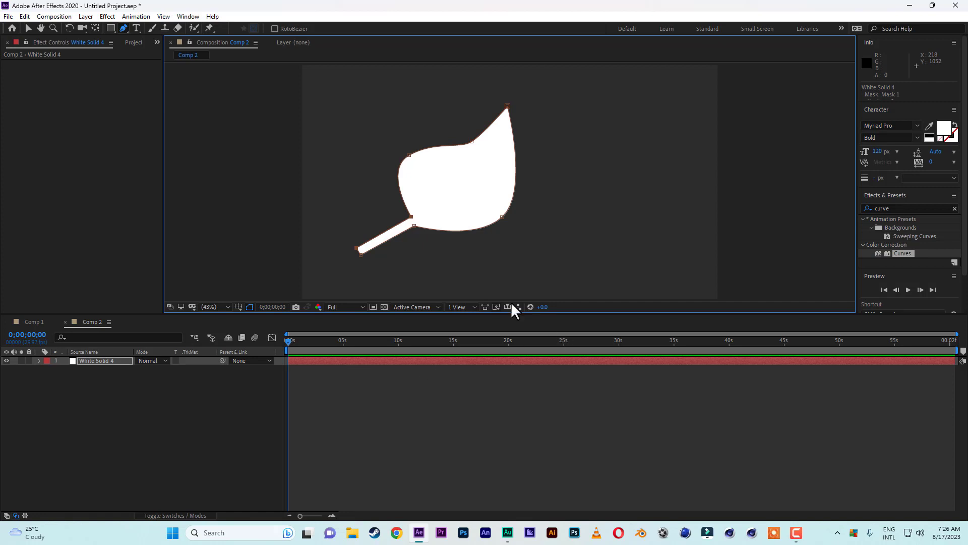
Refine the leaf mask by nudging its base and upper-left points, extending the tip up and right, and widening the lower-right curve
click(29, 29)
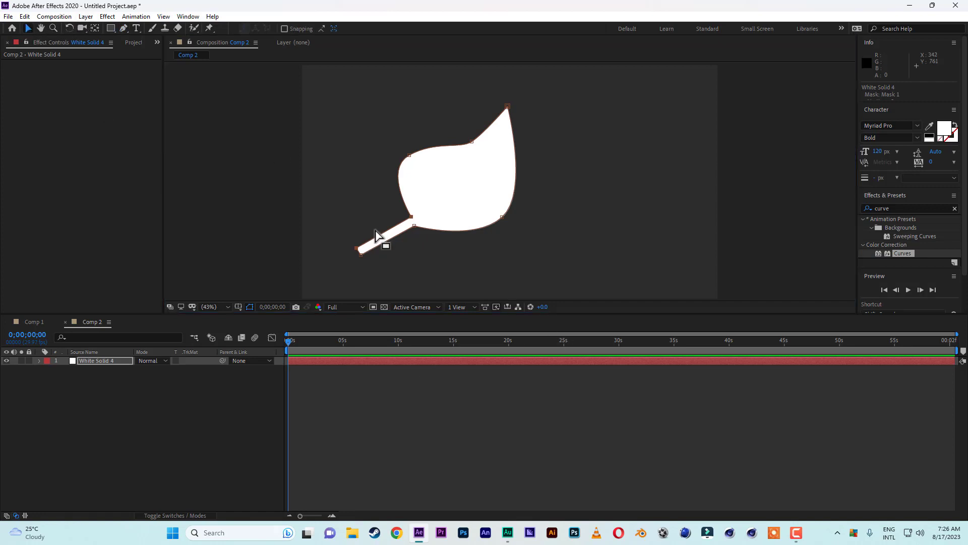
click(411, 217)
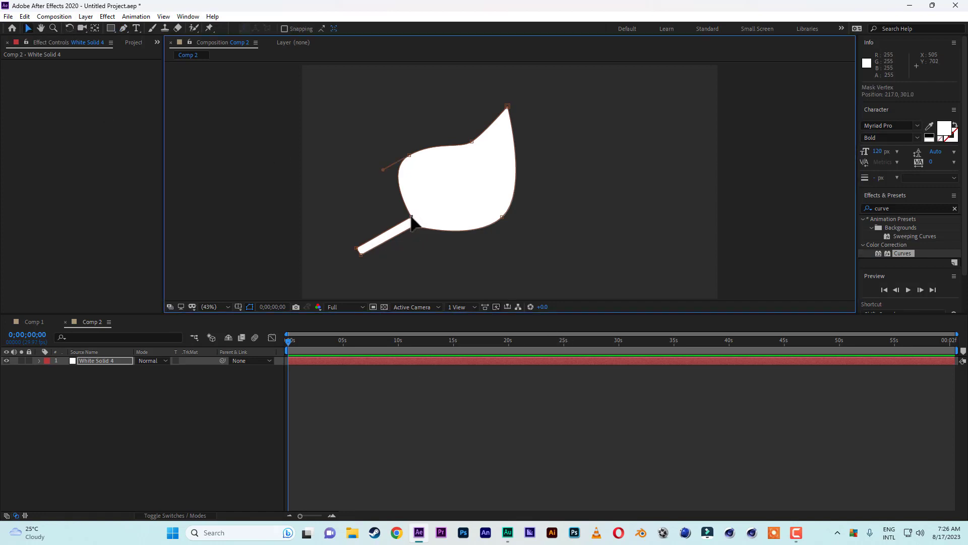
drag(412, 217, 409, 219)
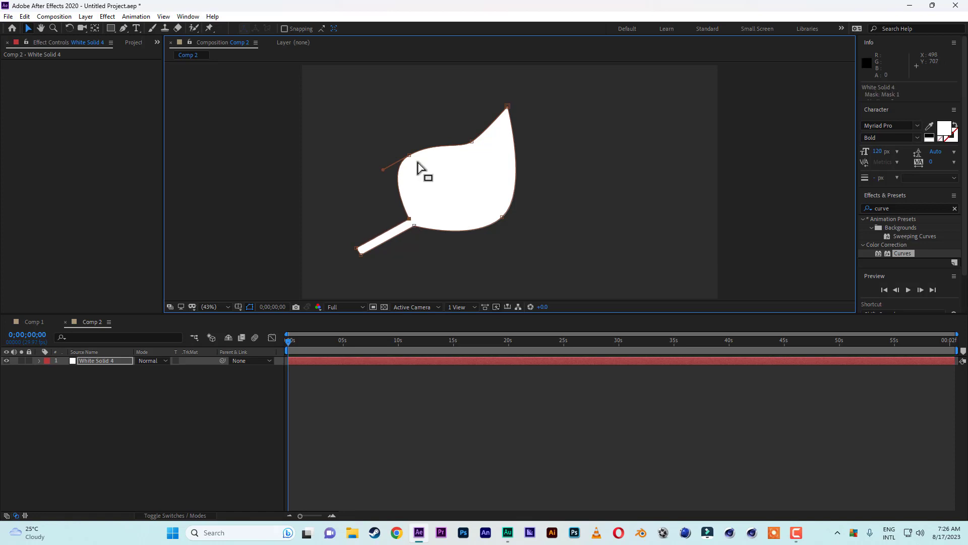
drag(410, 156, 426, 155)
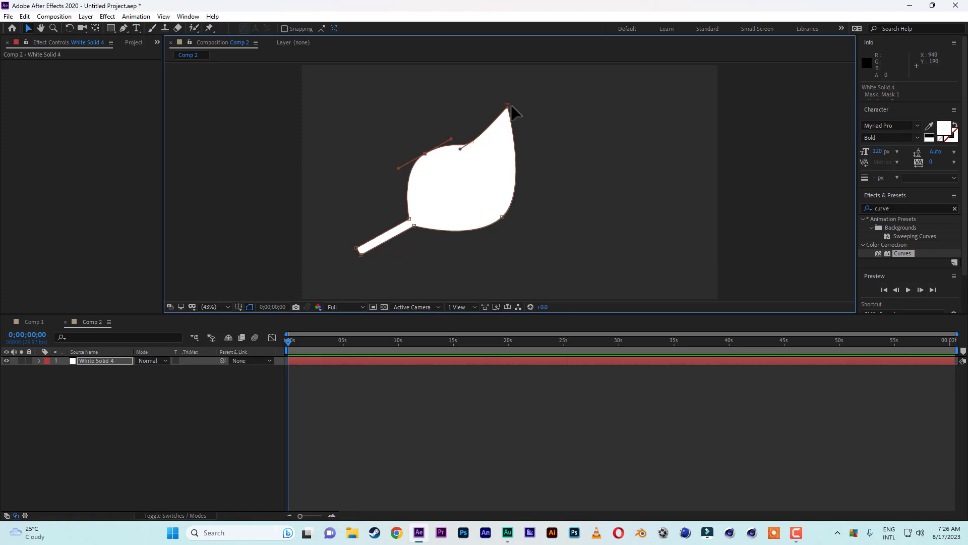
drag(508, 106, 533, 101)
drag(470, 142, 503, 125)
drag(502, 218, 550, 181)
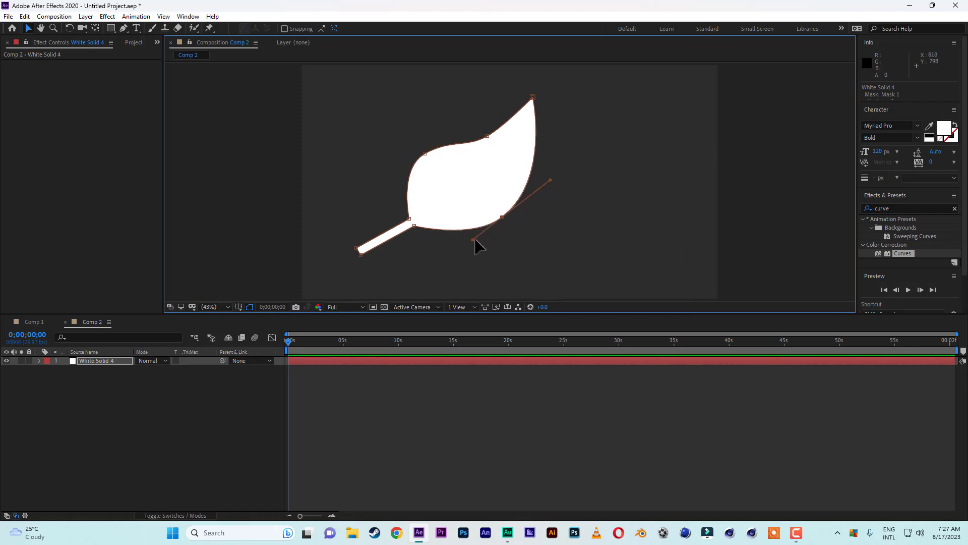
drag(471, 241, 461, 247)
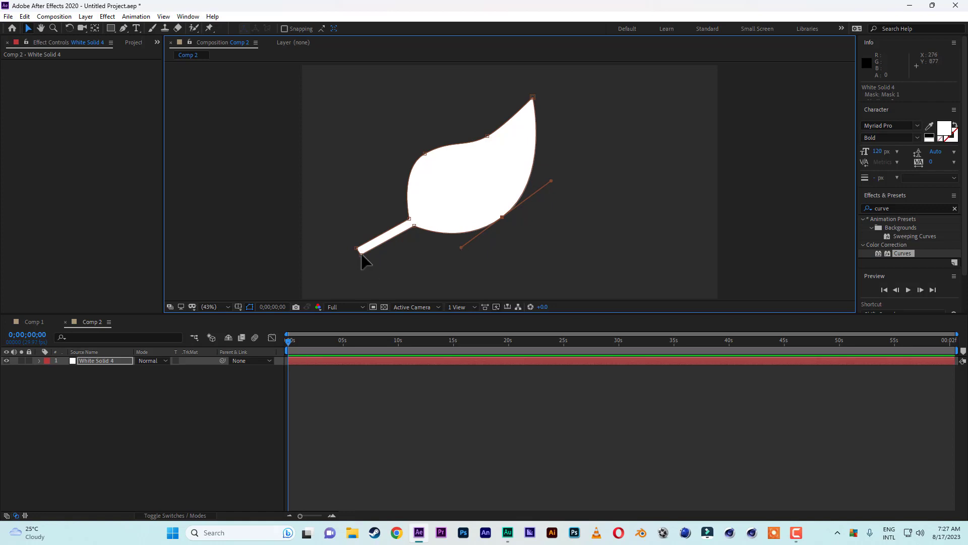
click(361, 255)
drag(357, 248, 356, 248)
Search the effects for "fill" and apply Fill to the leaf-shaped solid layer
click(508, 188)
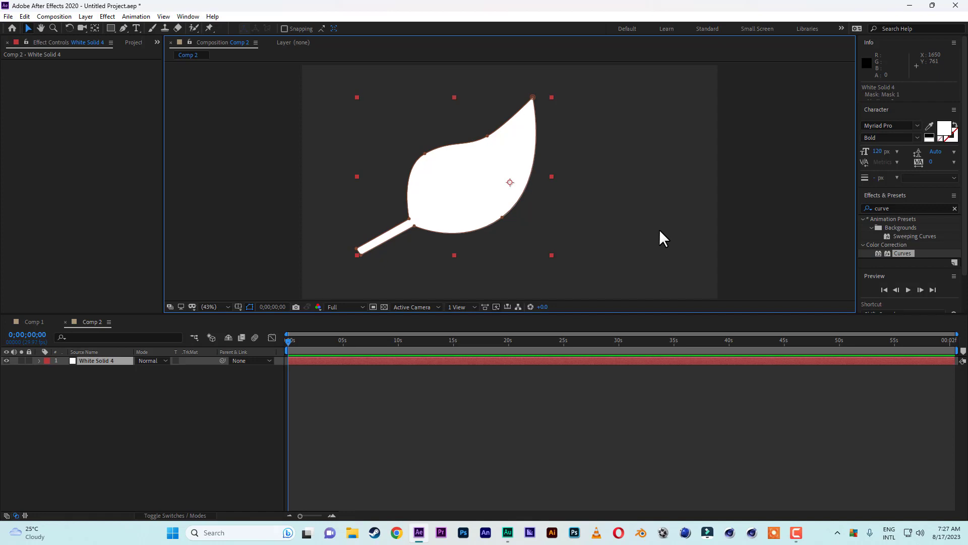
double_click(908, 207)
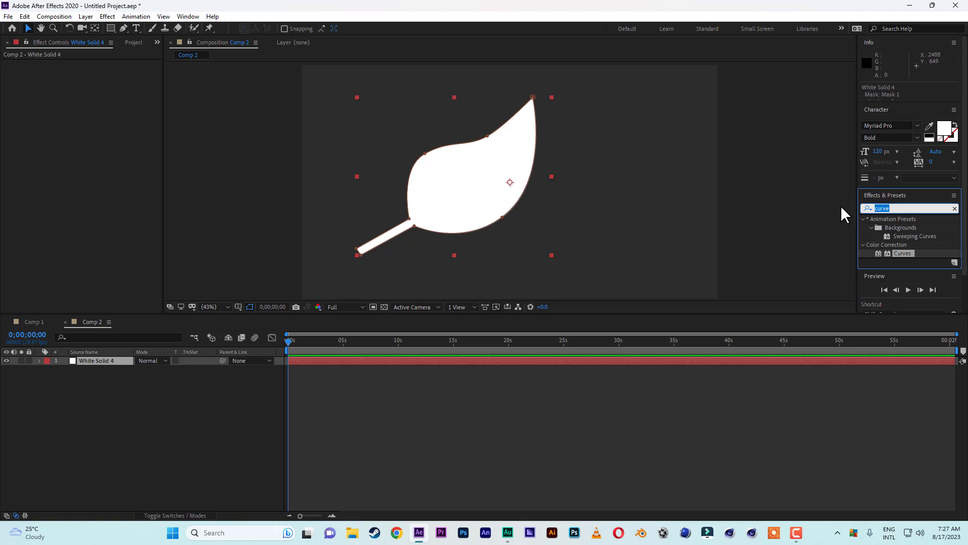
text(fill)
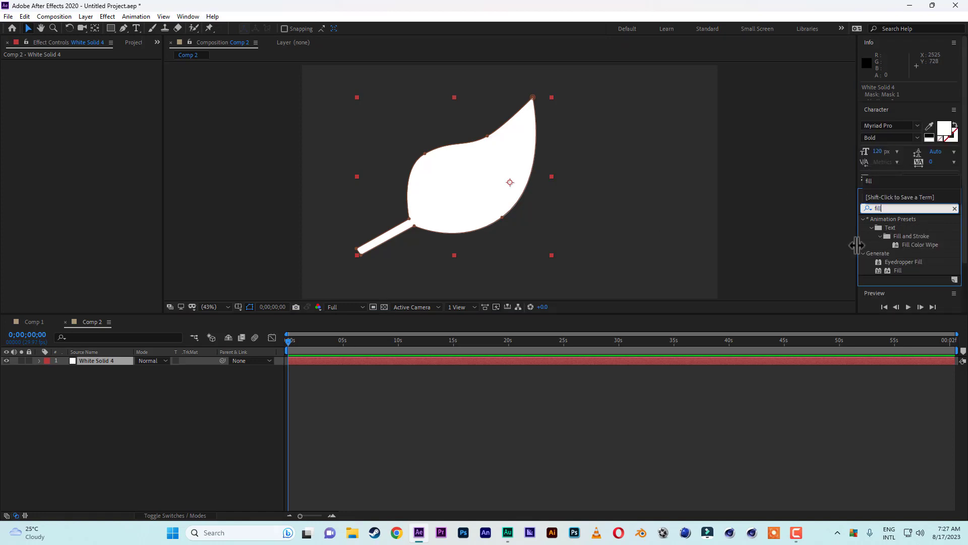
double_click(899, 271)
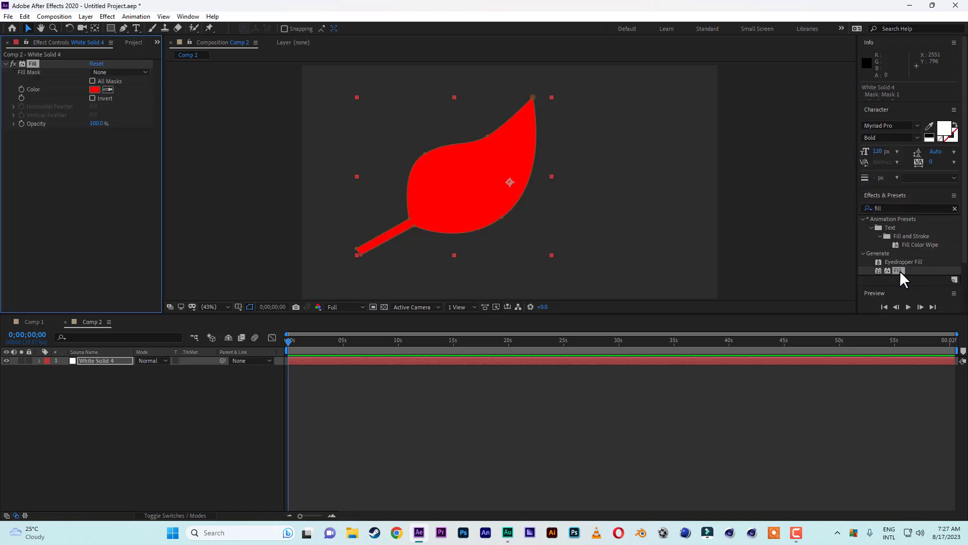
drag(897, 271, 226, 330)
Set the leaf's Fill color to dark green 2B5B20
click(95, 89)
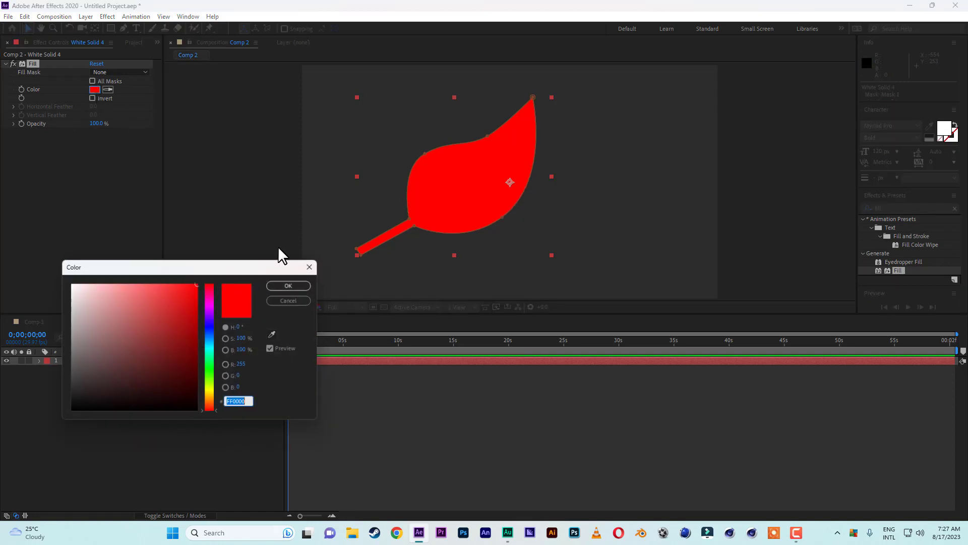
click(210, 372)
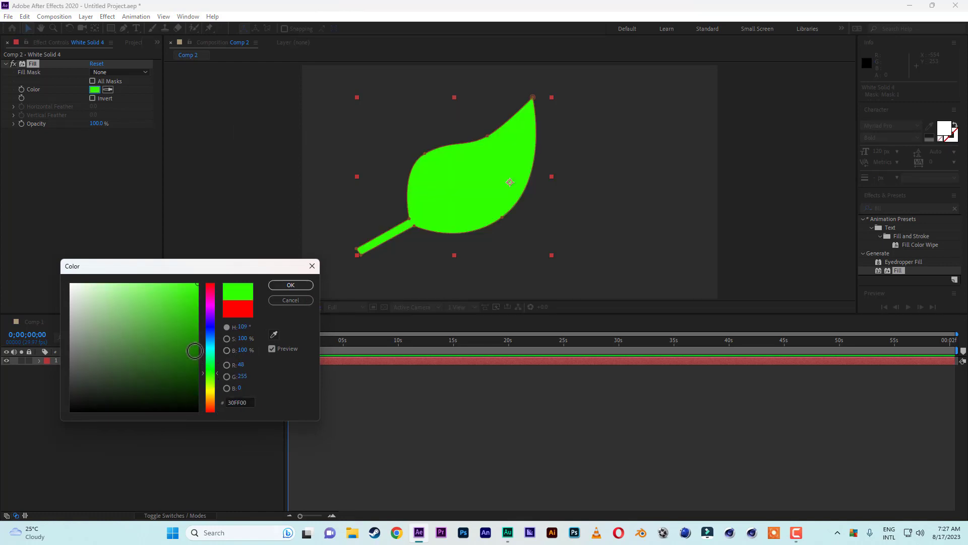
click(203, 349)
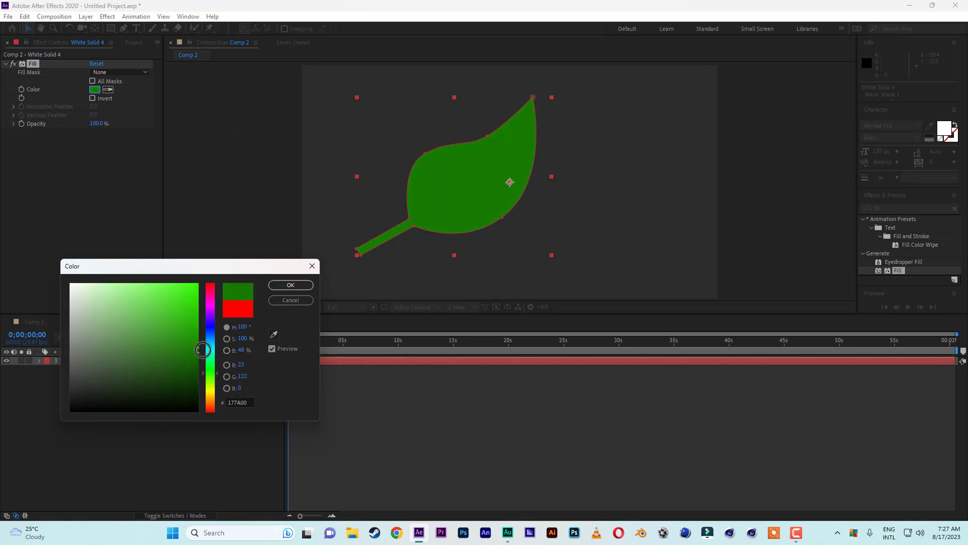
drag(203, 350, 152, 365)
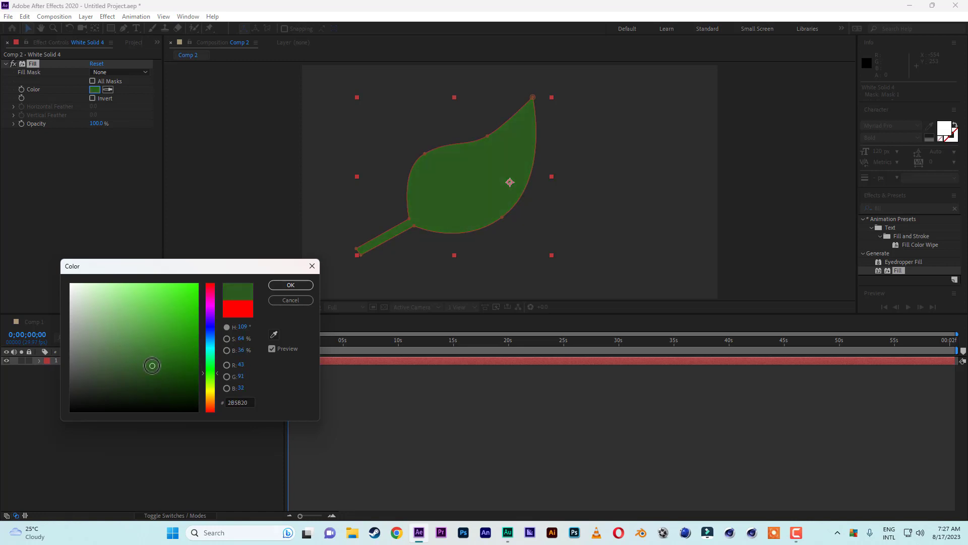
click(291, 285)
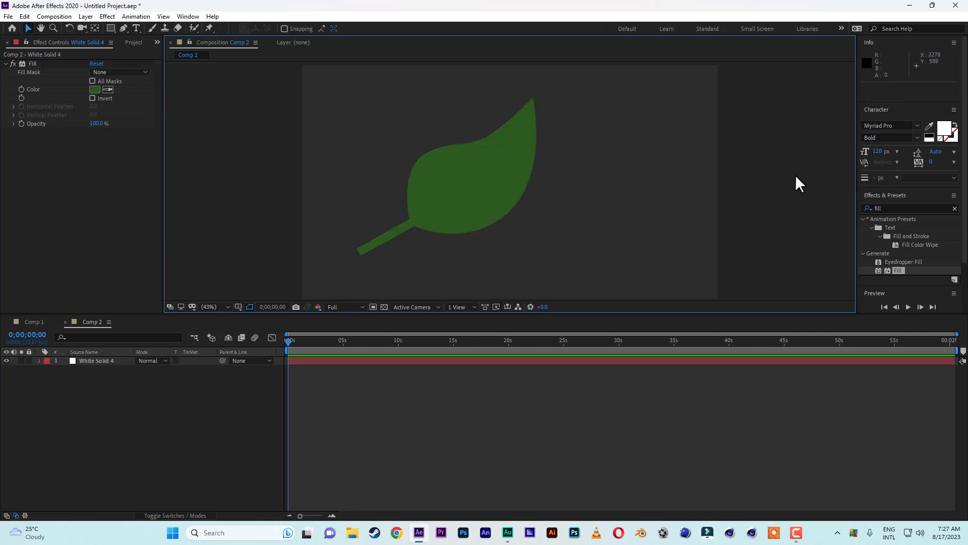
Duplicate the leaf-shaped solid layer and delete Mask 1 from the upper copy
click(128, 431)
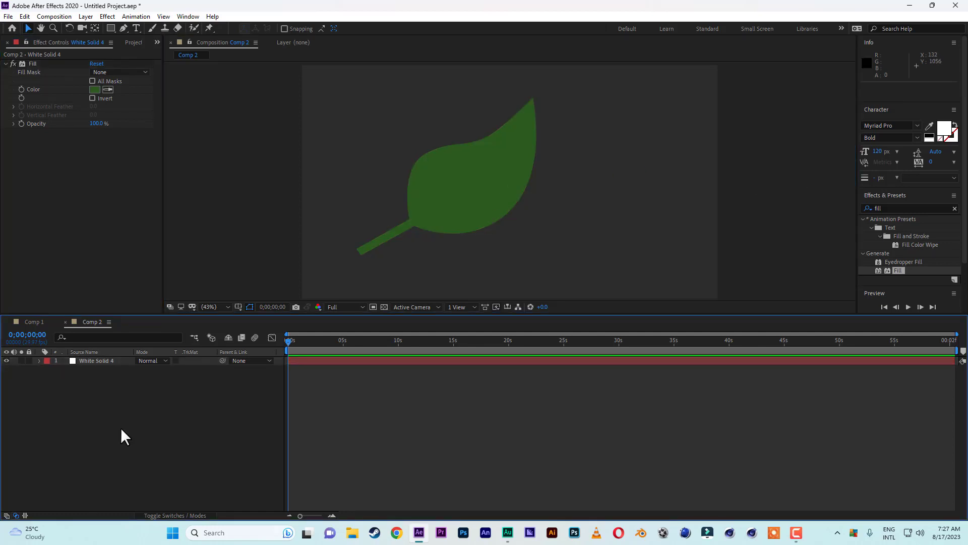
click(108, 361)
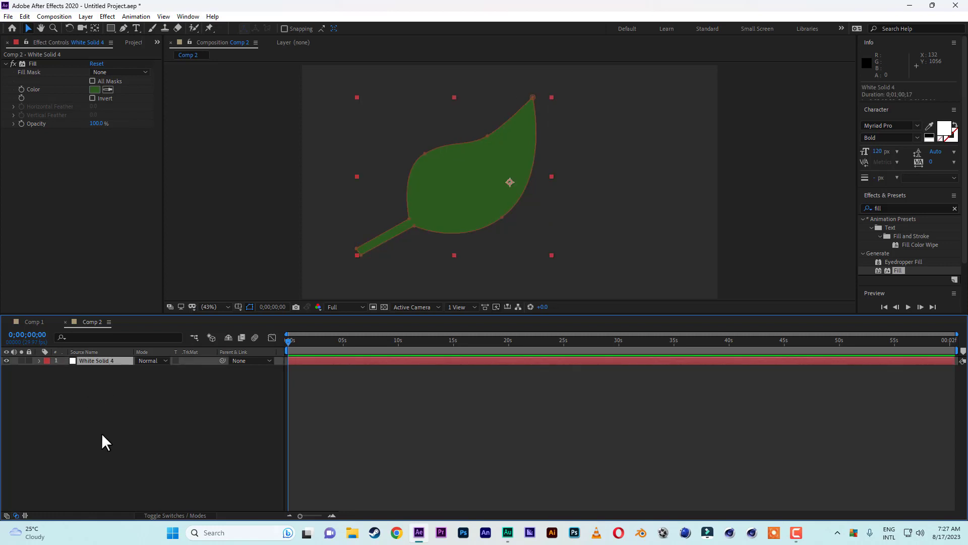
key(ctrl+d)
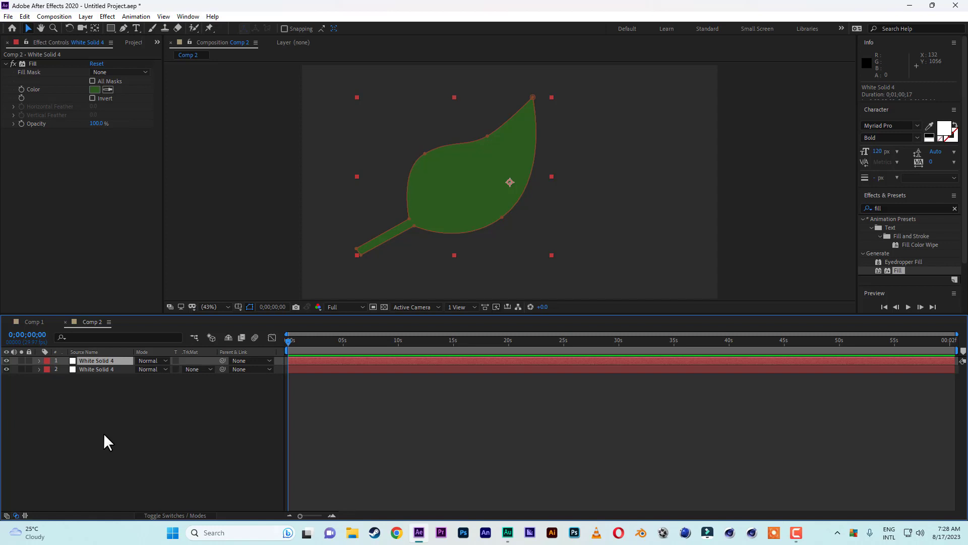
key(m)
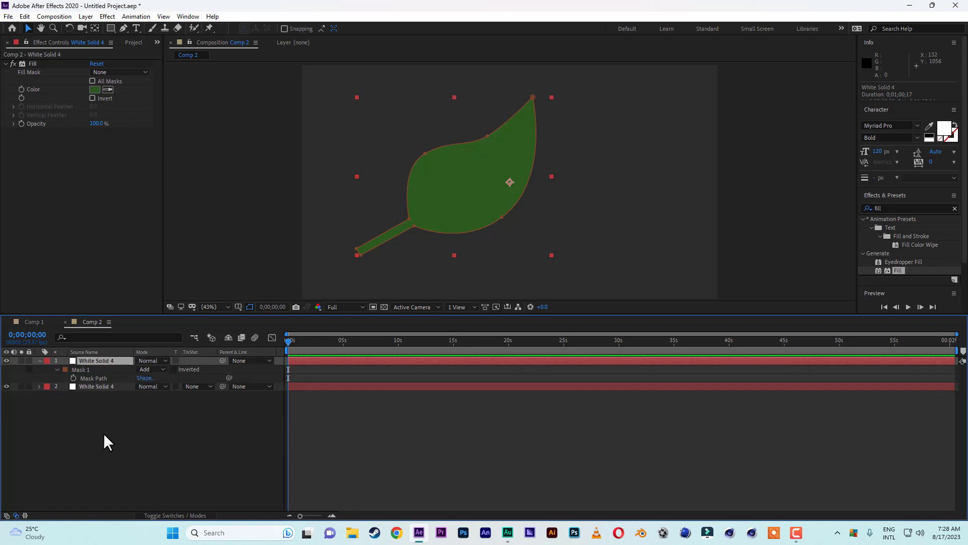
click(84, 368)
key(Delete)
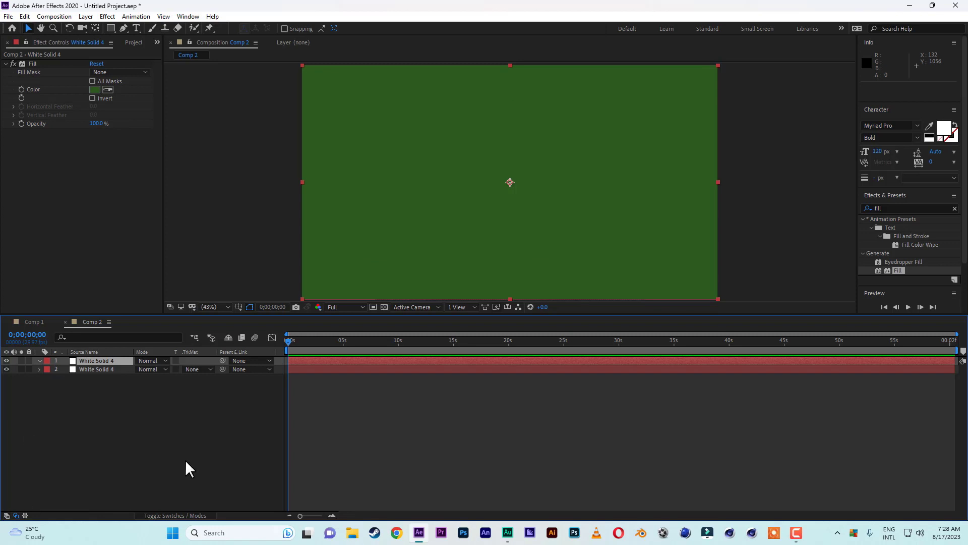
Lower the upper solid's opacity to 33% and set its Fill color to bright green 28B707
key(t)
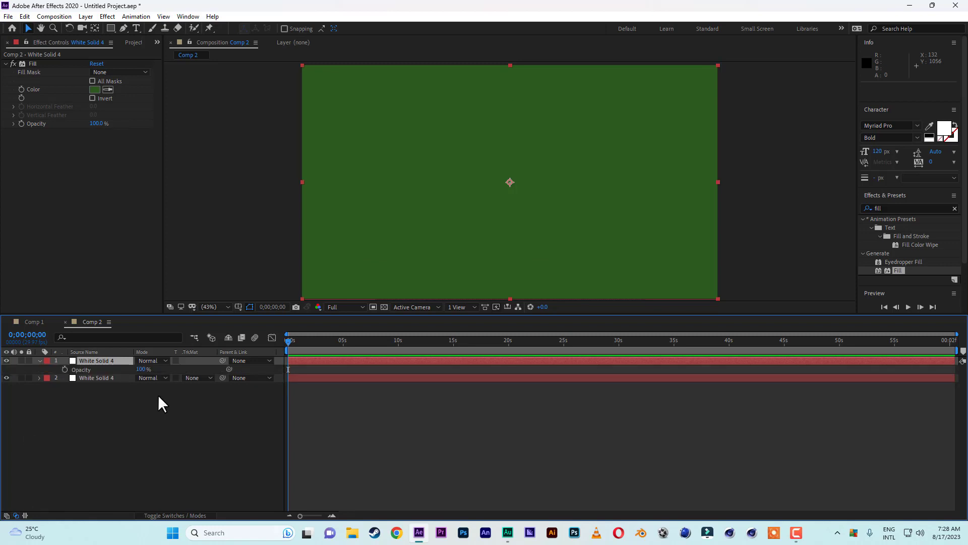
drag(140, 369, 111, 372)
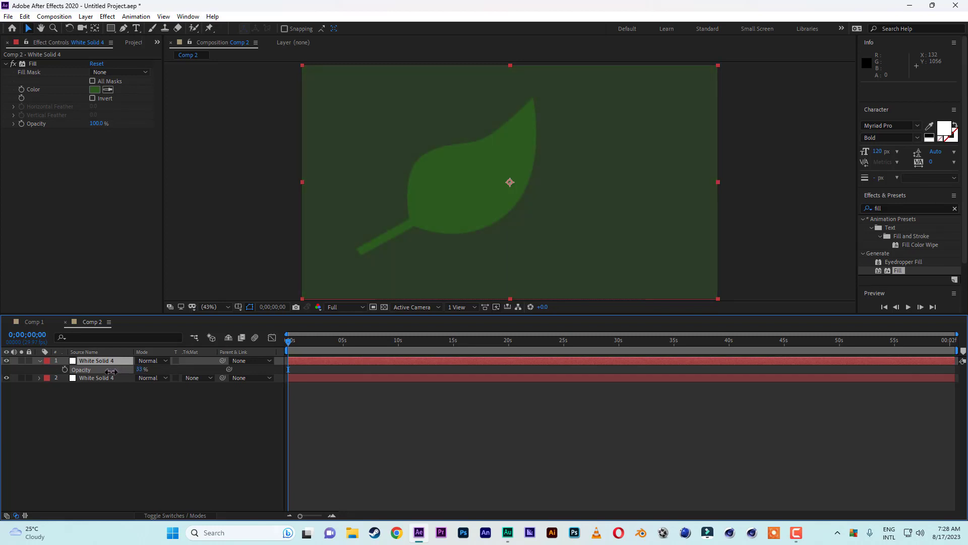
click(93, 90)
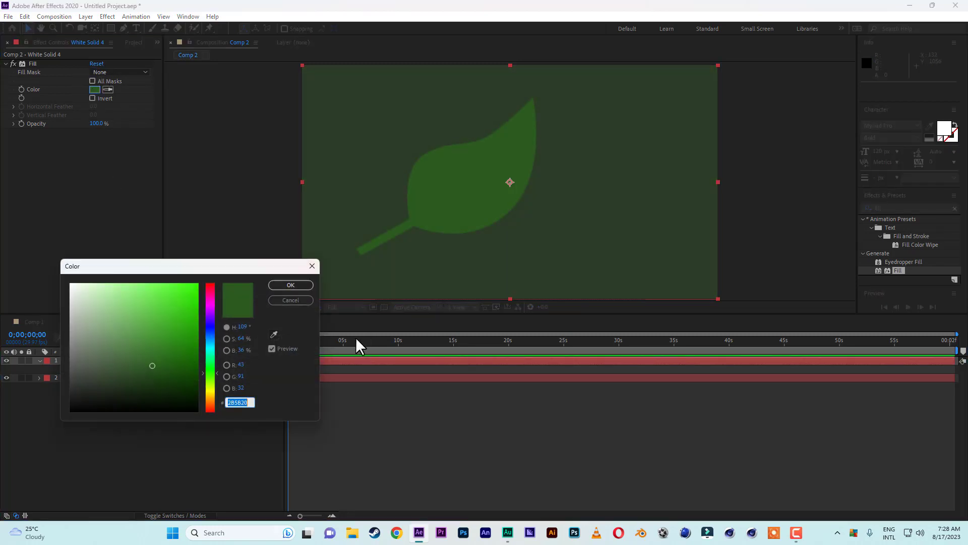
drag(196, 322, 193, 319)
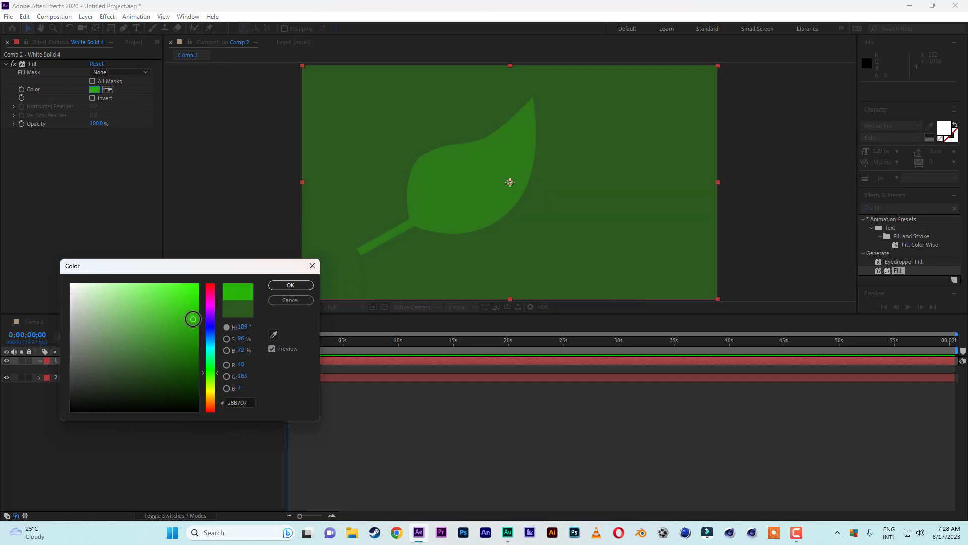
click(290, 285)
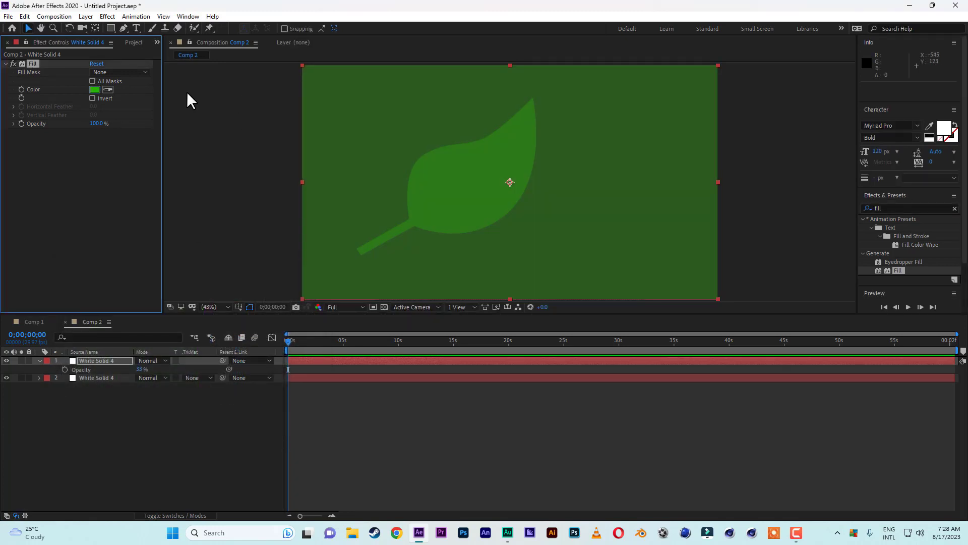
Draw a closed, branching vein-shaped mask from the leaf's tip to its base on the upper solid with the Pen tool, and nudge its lower-left points
click(122, 28)
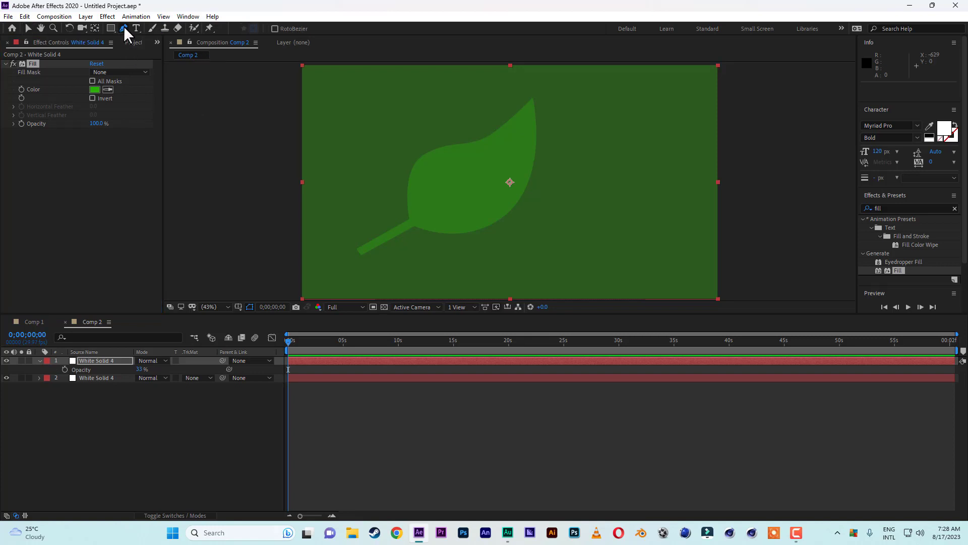
click(530, 107)
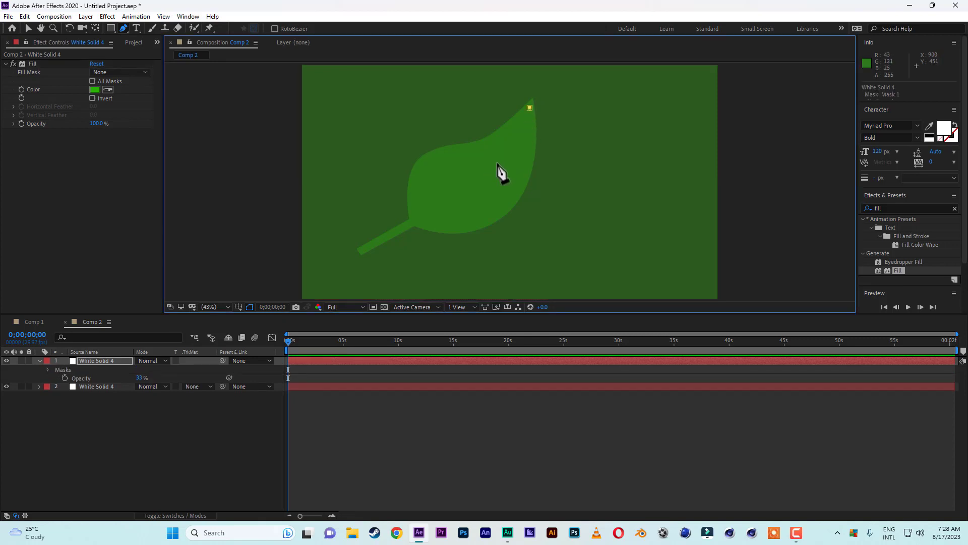
click(497, 162)
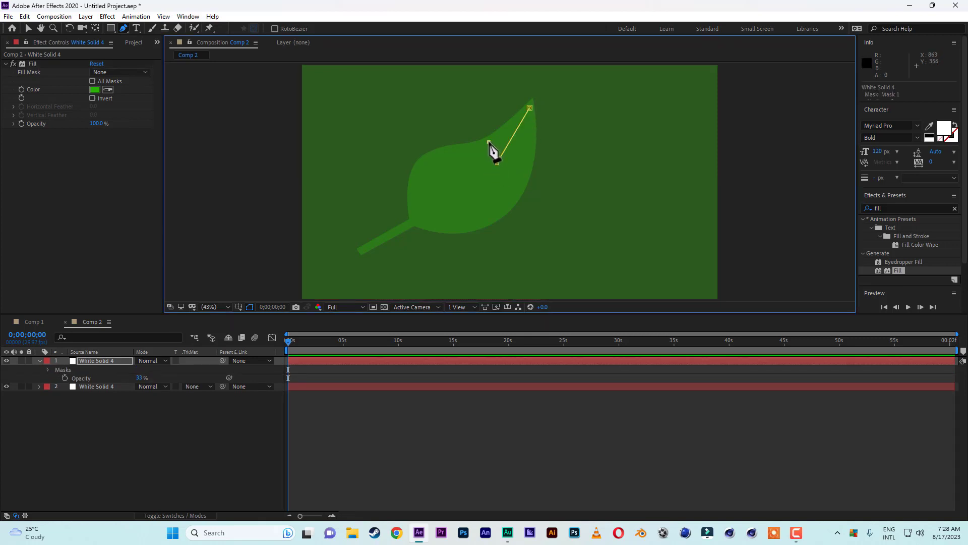
click(488, 142)
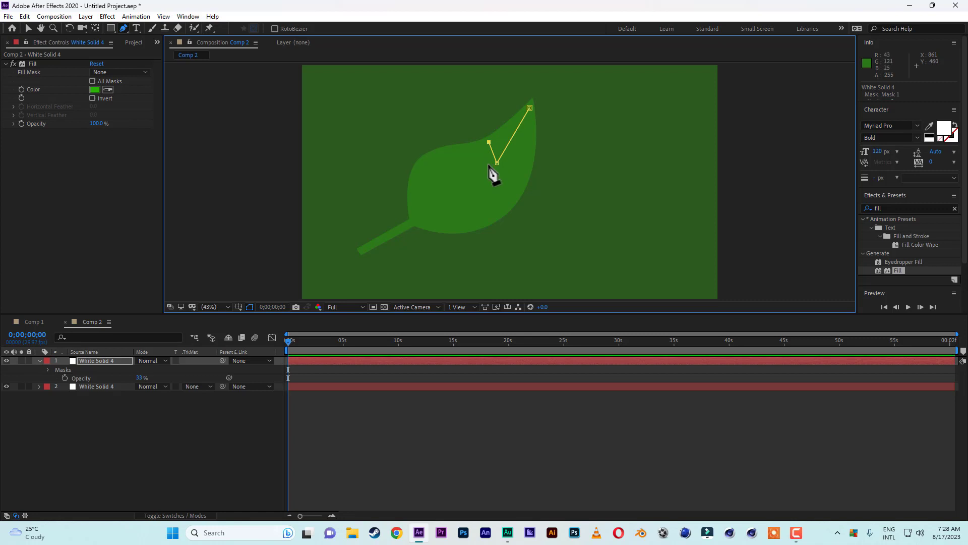
click(489, 164)
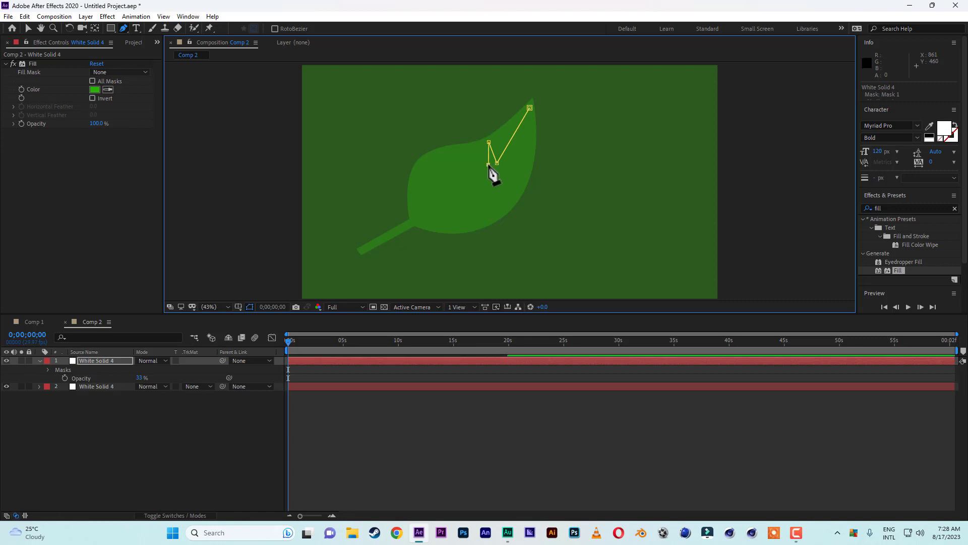
click(469, 184)
click(438, 160)
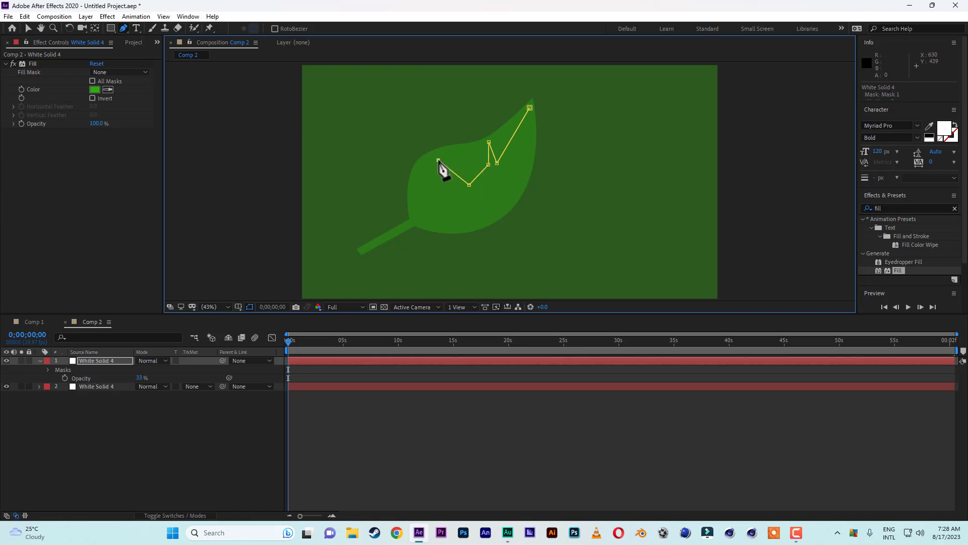
click(458, 190)
click(437, 203)
click(414, 176)
click(429, 206)
click(414, 218)
click(449, 206)
click(469, 224)
click(460, 203)
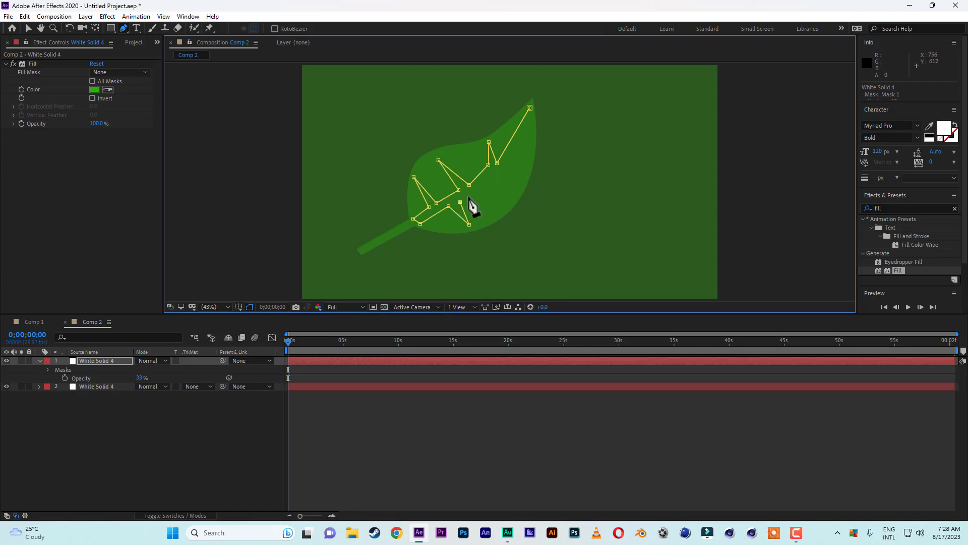
click(478, 185)
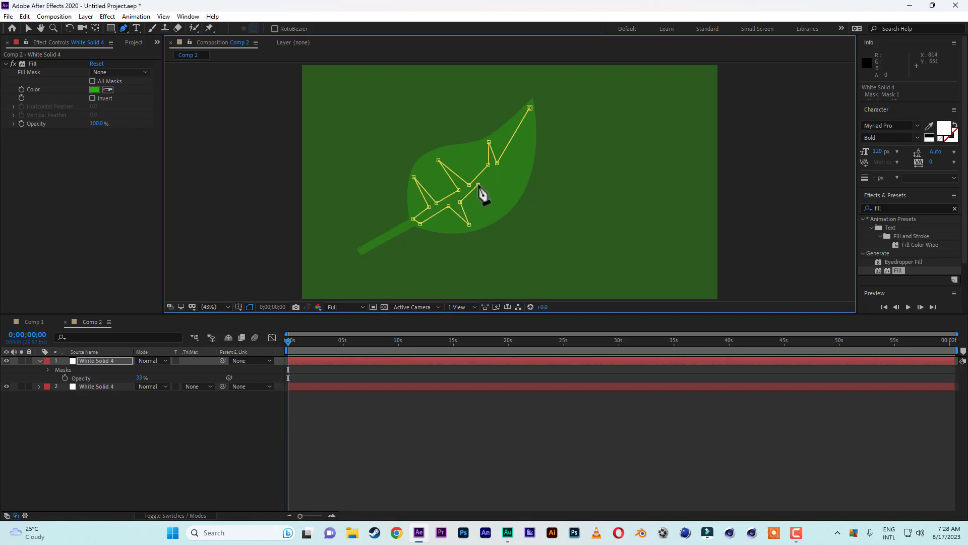
click(503, 204)
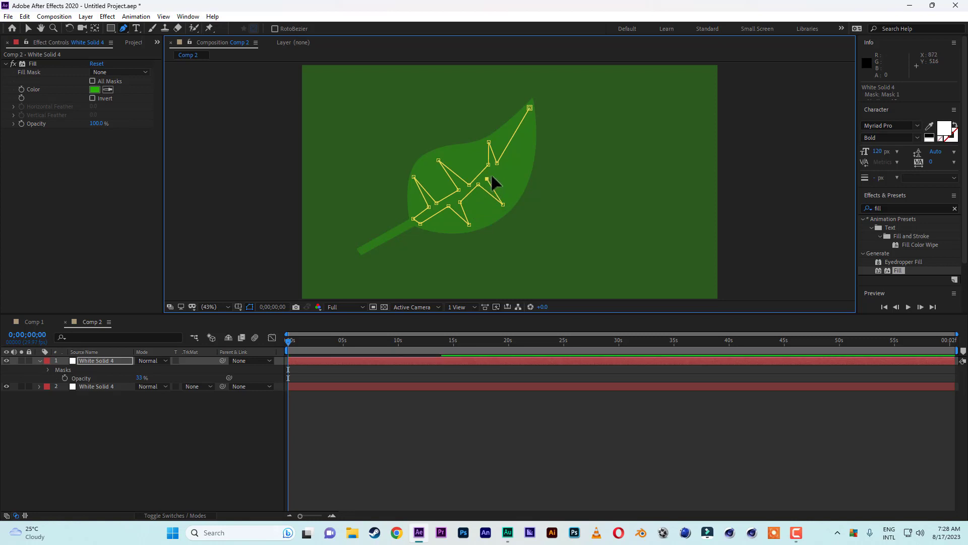
click(503, 166)
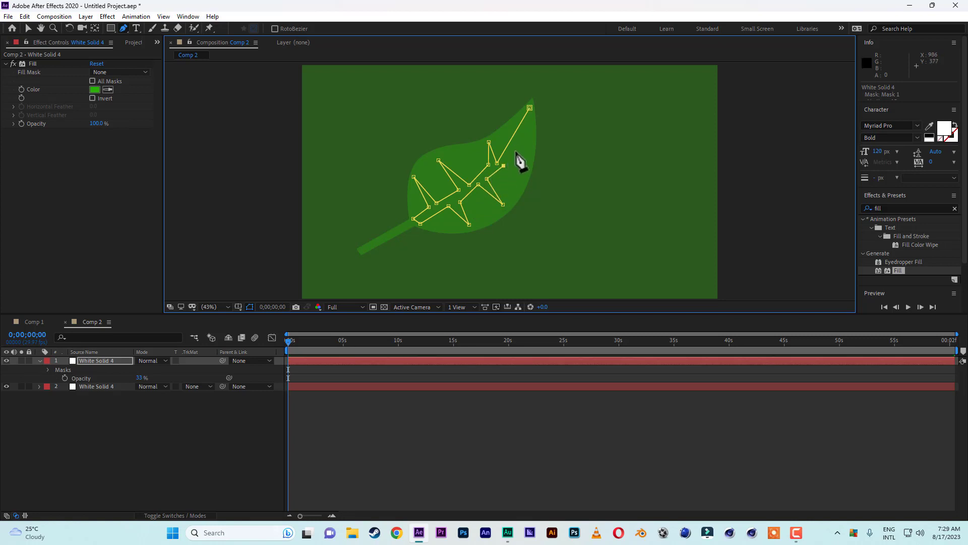
click(512, 152)
click(527, 169)
click(521, 144)
click(530, 108)
click(28, 28)
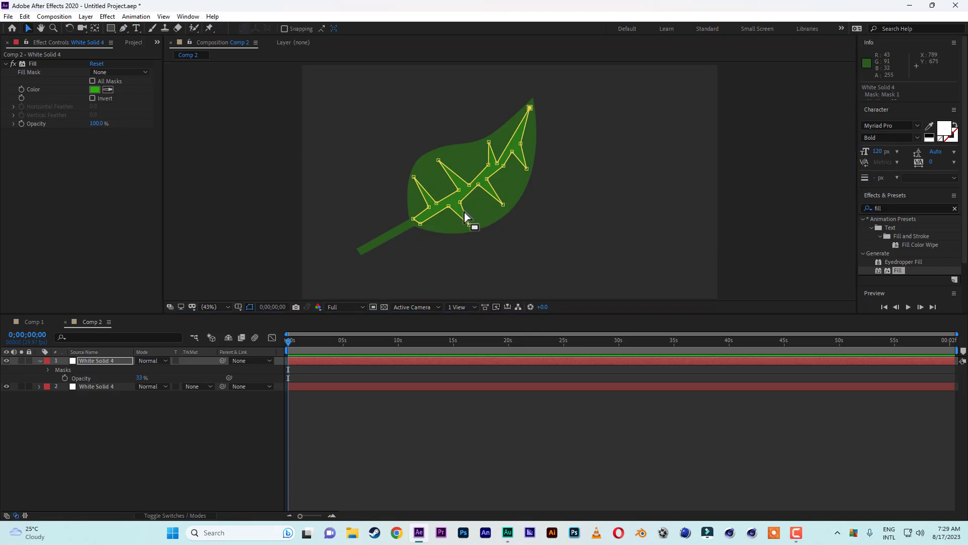
drag(436, 202, 437, 202)
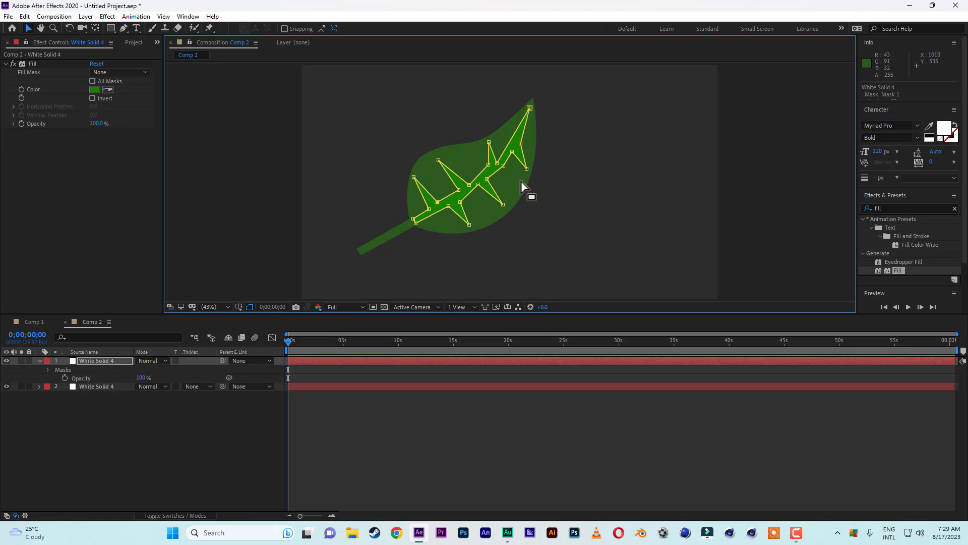
Round the inner corners between the vein branches into smooth curves with the Convert Vertex tool
click(126, 31)
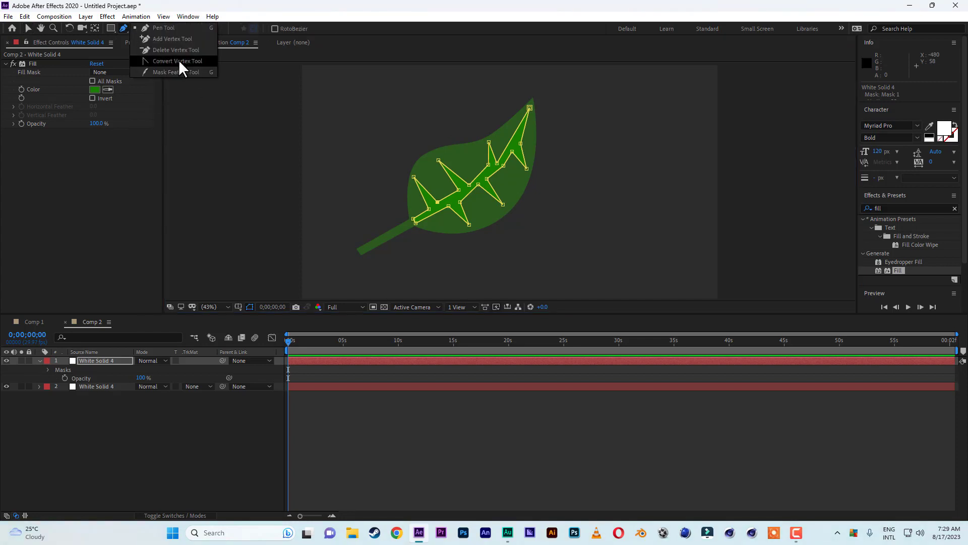
click(185, 61)
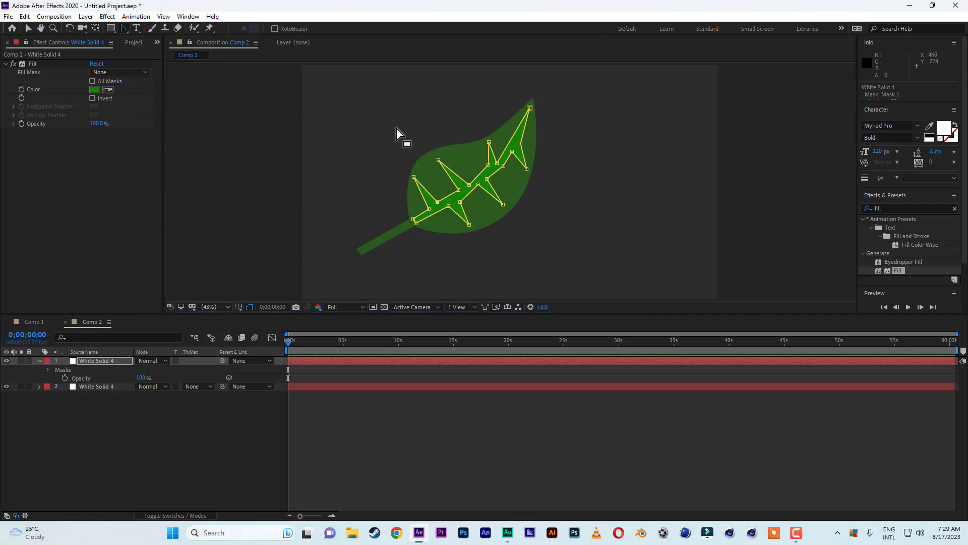
drag(489, 164, 491, 158)
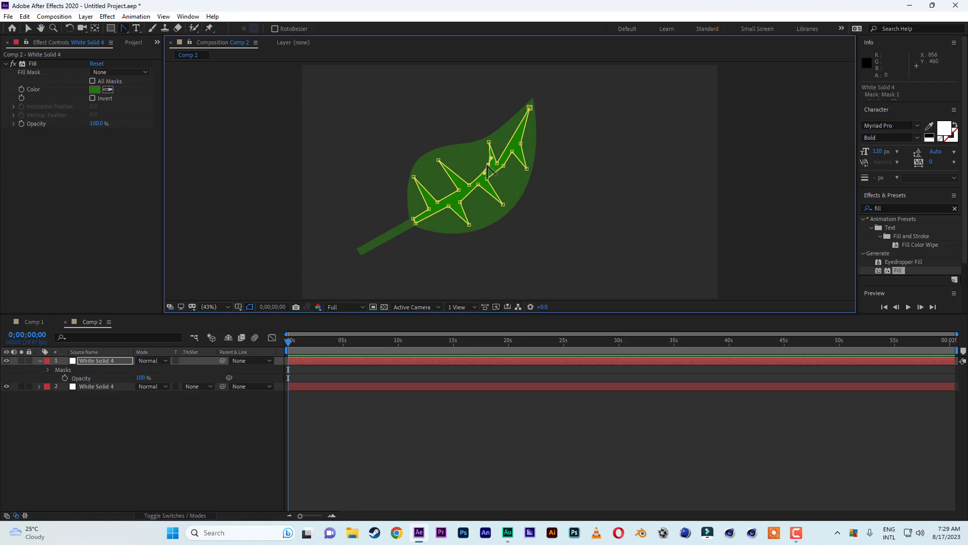
click(469, 185)
click(458, 190)
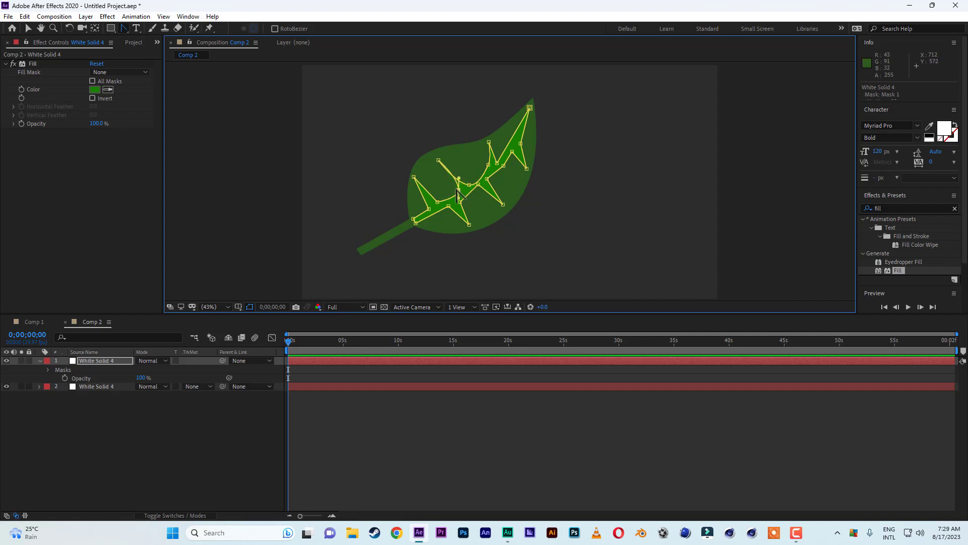
click(429, 209)
click(460, 202)
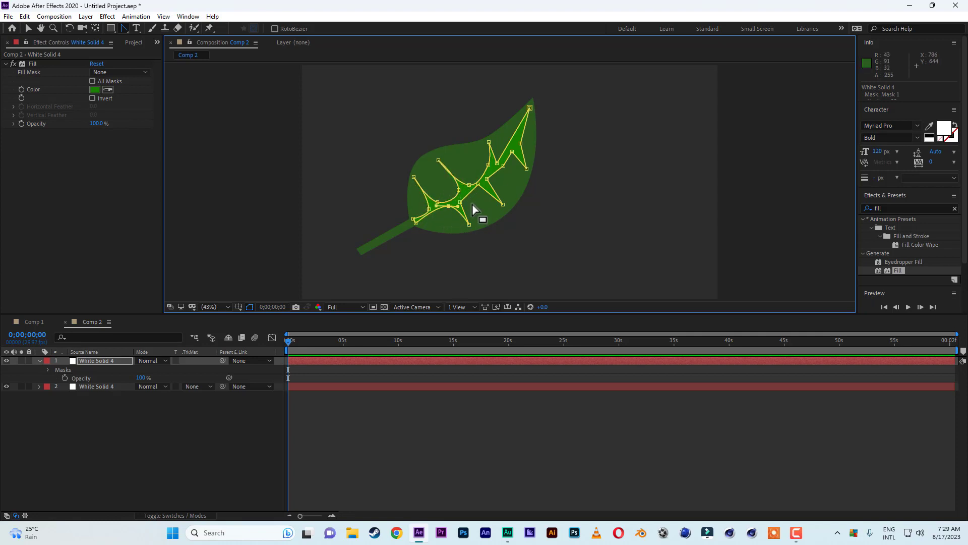
click(478, 185)
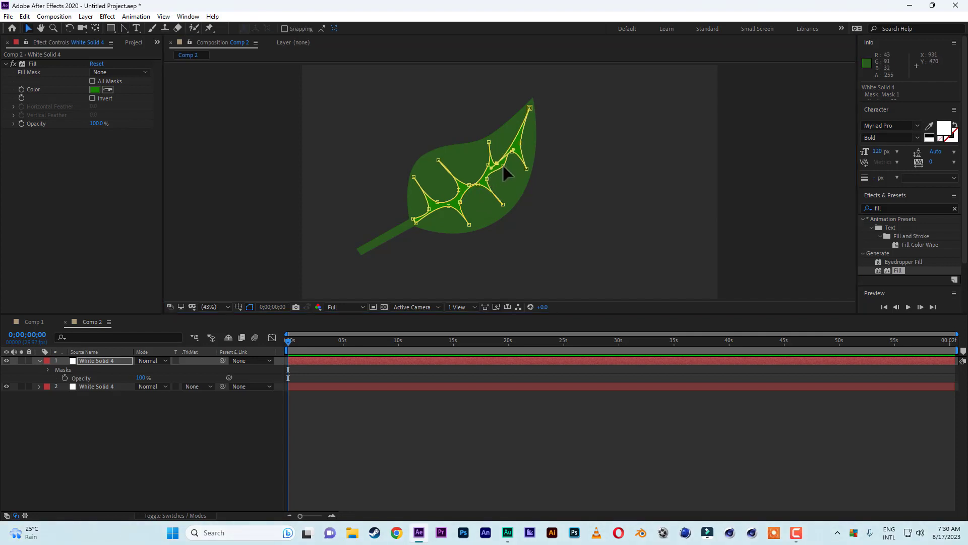
Delete the extra vertex on the vein mask's upper-right lower edge and nudge the neighboring inner point upward to refine the vein
click(503, 166)
key(Delete)
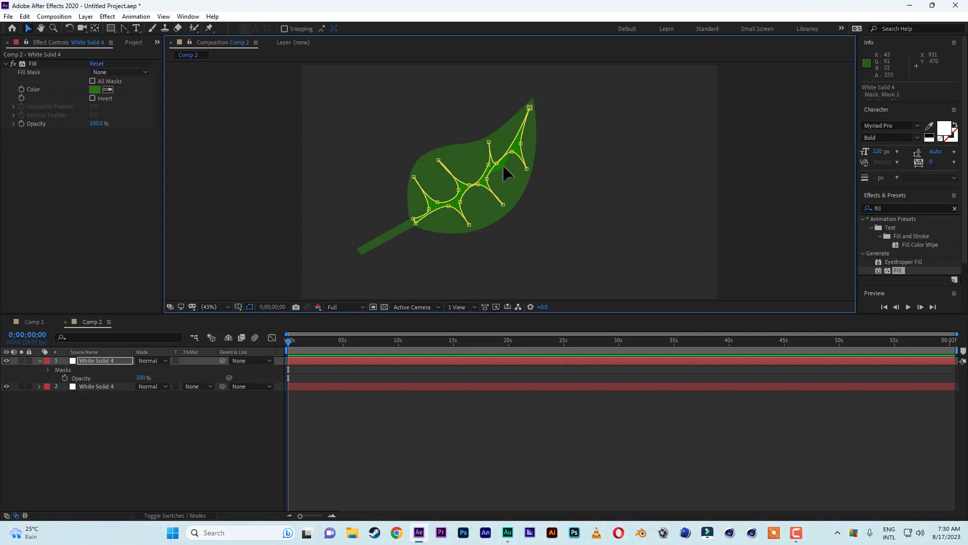
drag(496, 162, 495, 157)
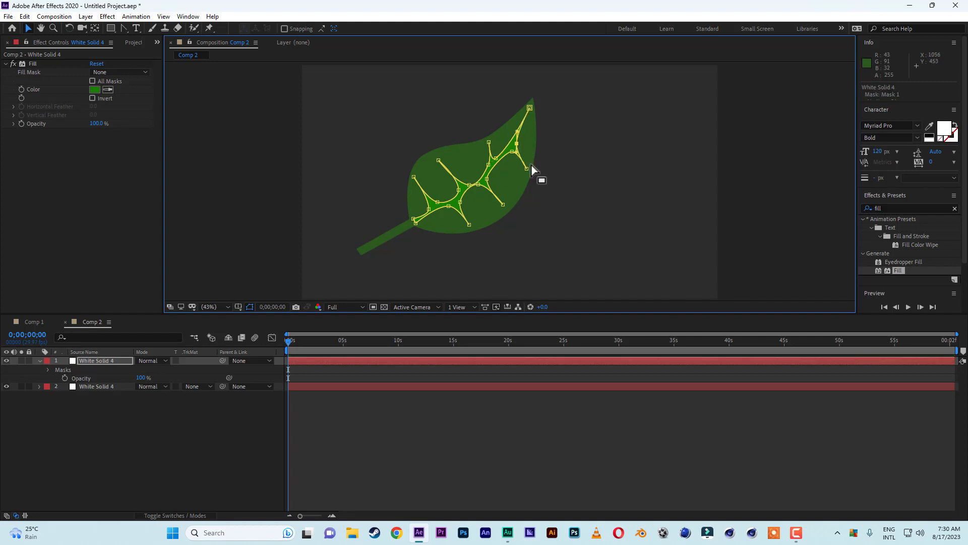
Nudge the tip of the vein mask's upper-right lower branch slightly downward and deselect the layer
drag(527, 169, 524, 180)
click(782, 295)
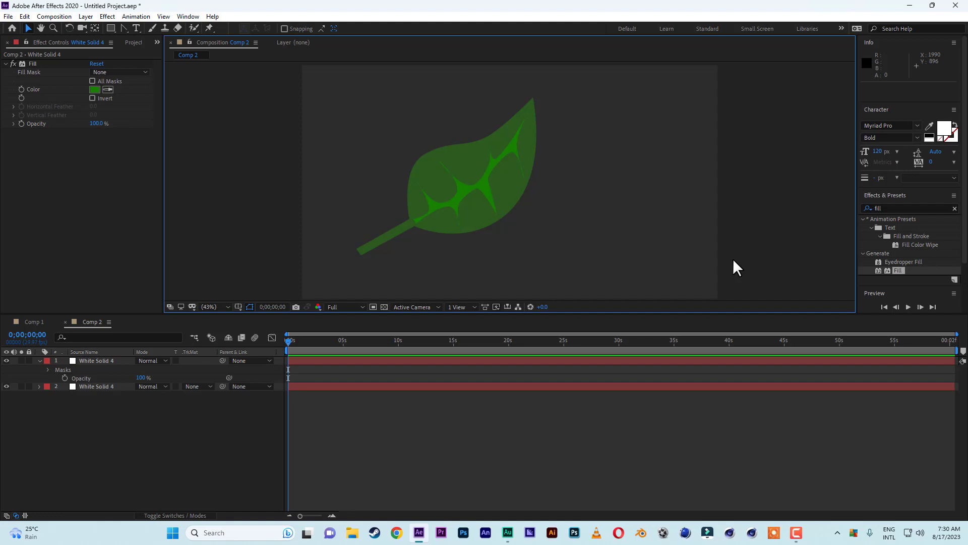
click(103, 471)
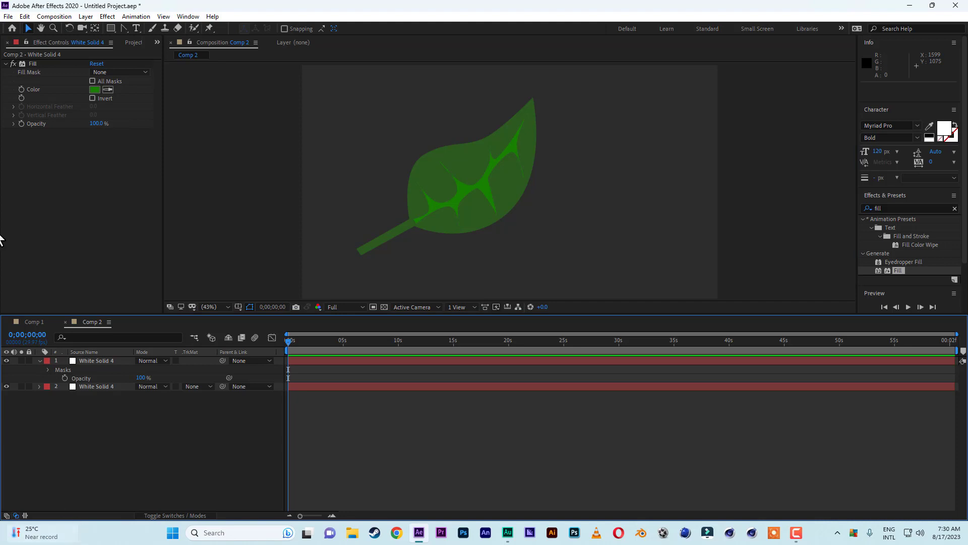
Create a third composition with the default settings and add a 1920 x 1080 white solid to it
click(133, 43)
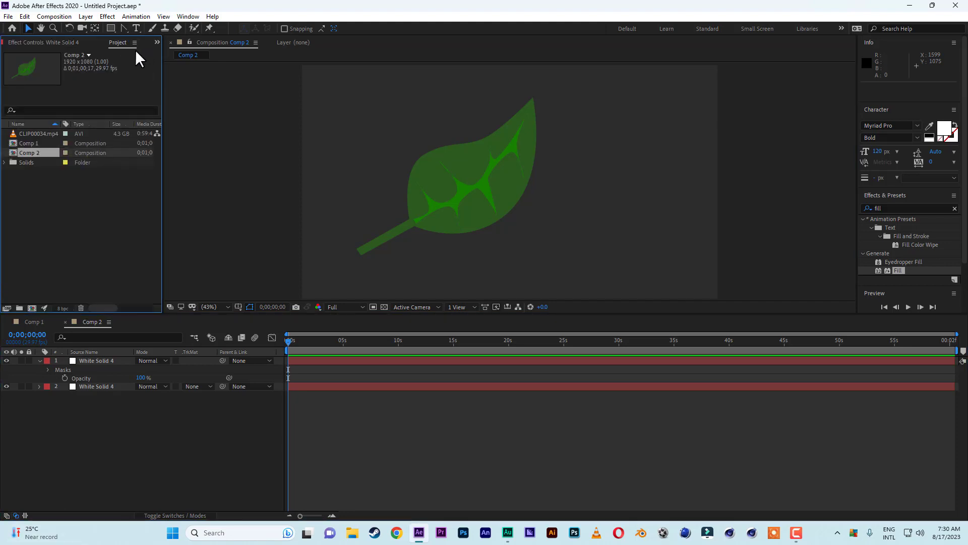
click(31, 308)
click(823, 391)
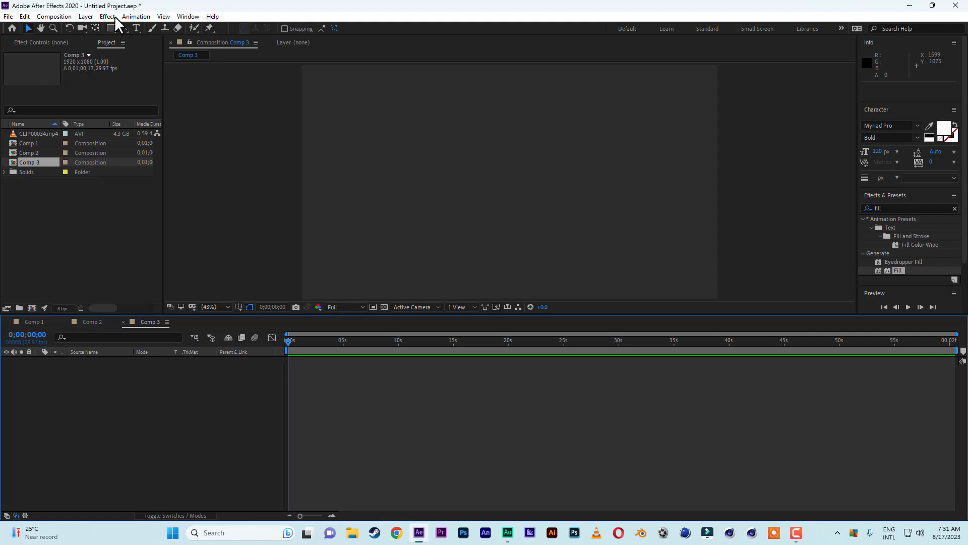
click(38, 17)
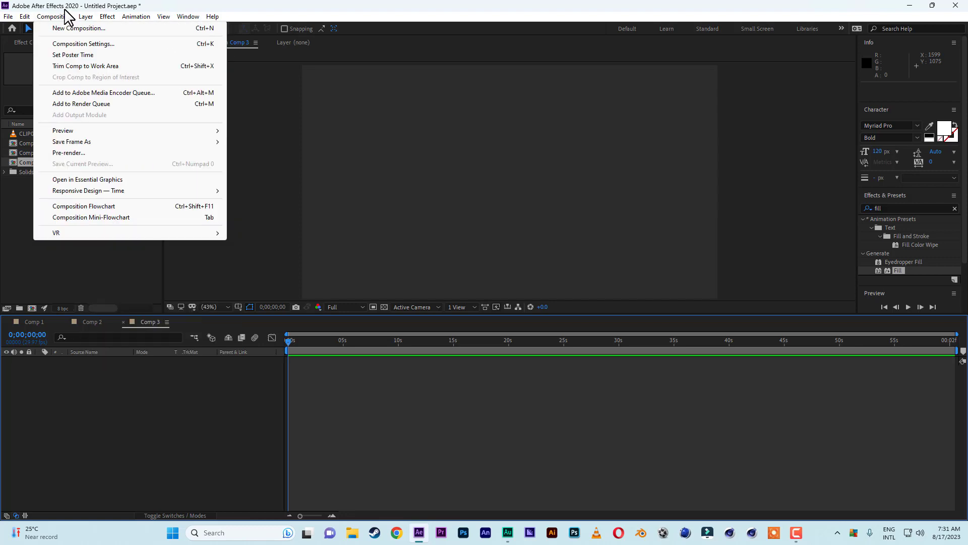
mouse_move(96, 28)
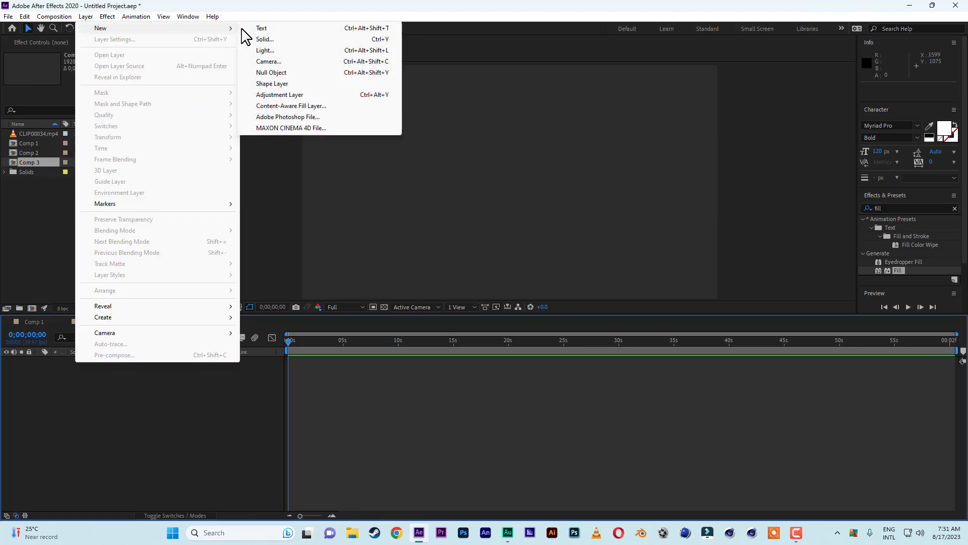
click(262, 40)
click(299, 325)
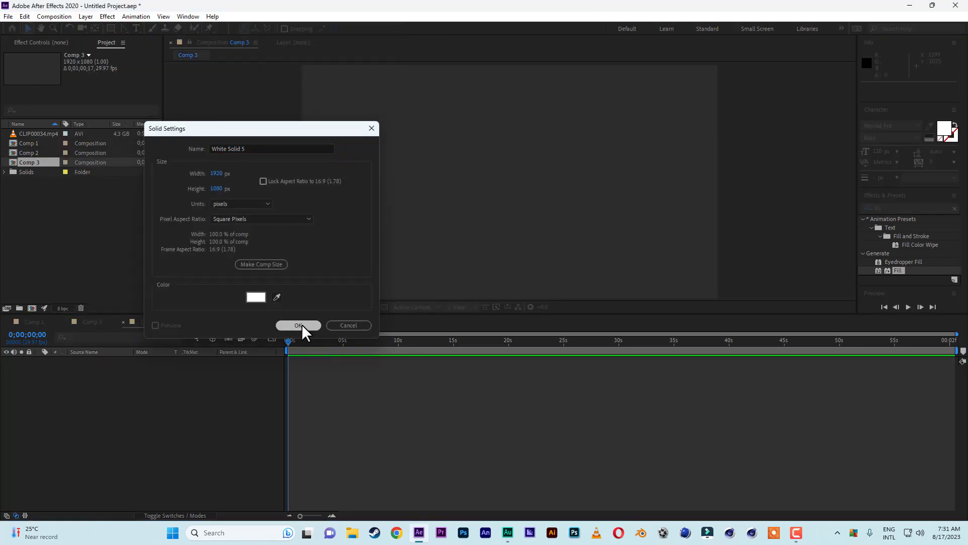
Search the effects for "ramp" and apply Gradient Ramp to the white solid
click(905, 211)
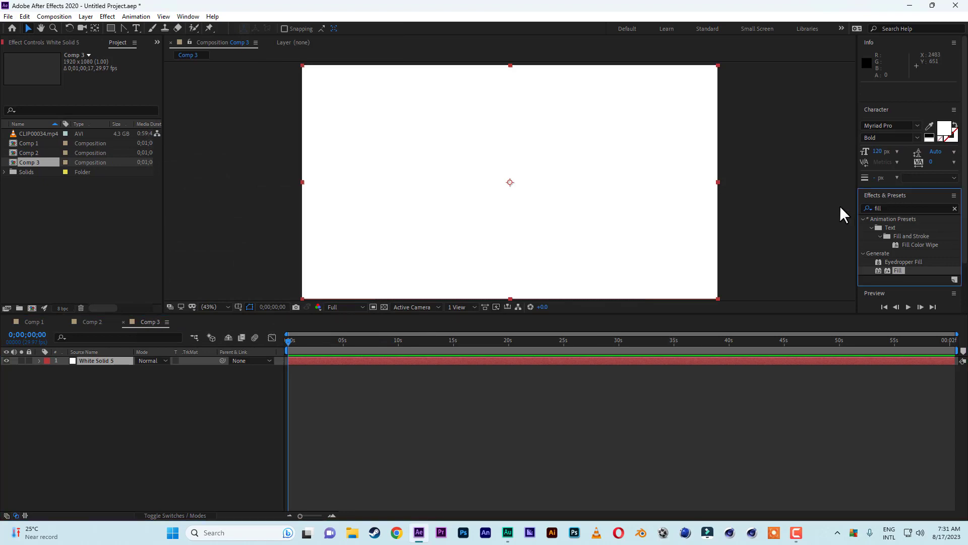
click(889, 207)
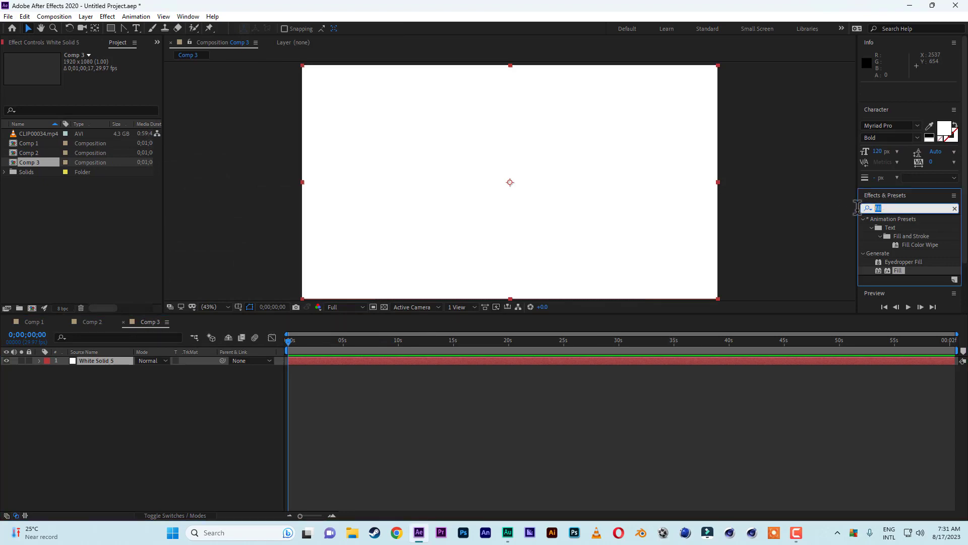
text(ramp)
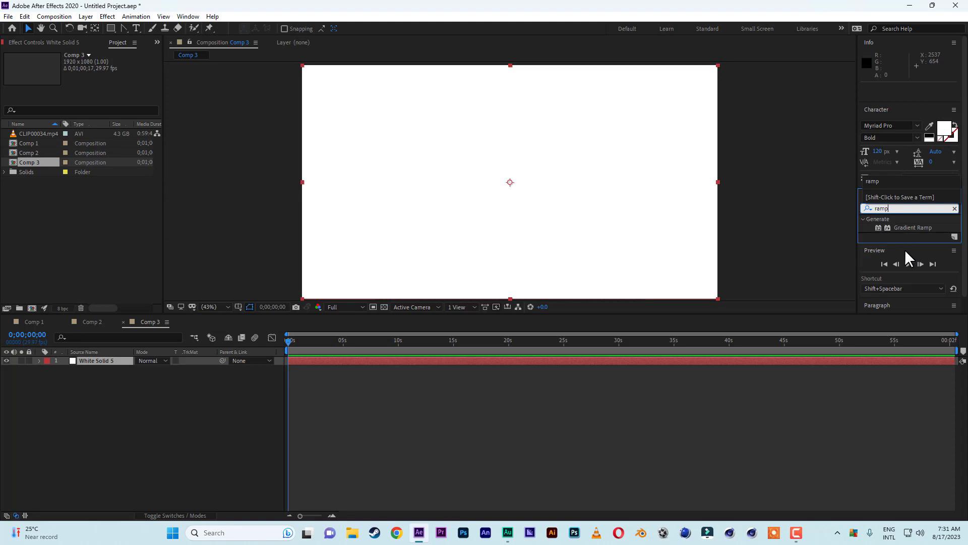
double_click(913, 228)
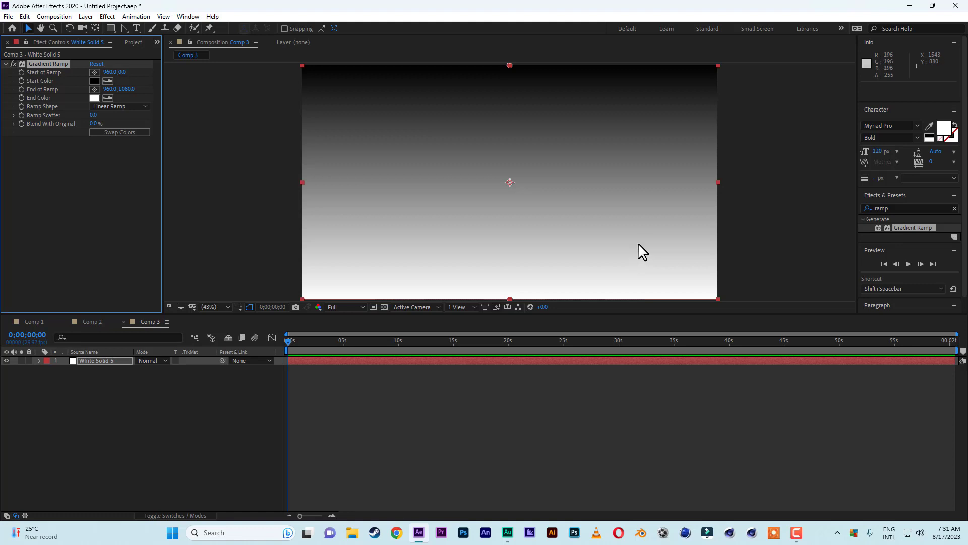
Swap the gradient's start and end colors and set the Ramp Shape to Radial Ramp
scroll(648, 235, down, 2)
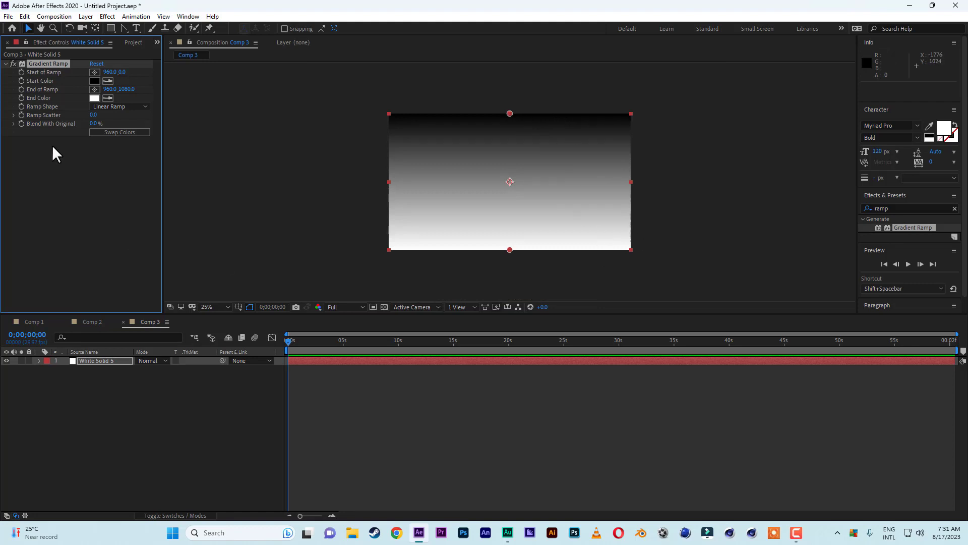
click(132, 132)
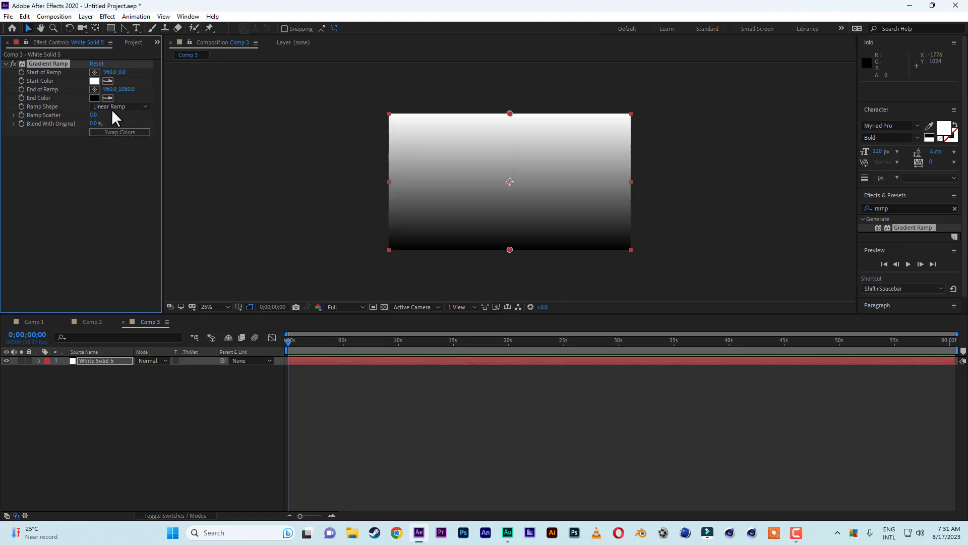
click(116, 106)
click(118, 129)
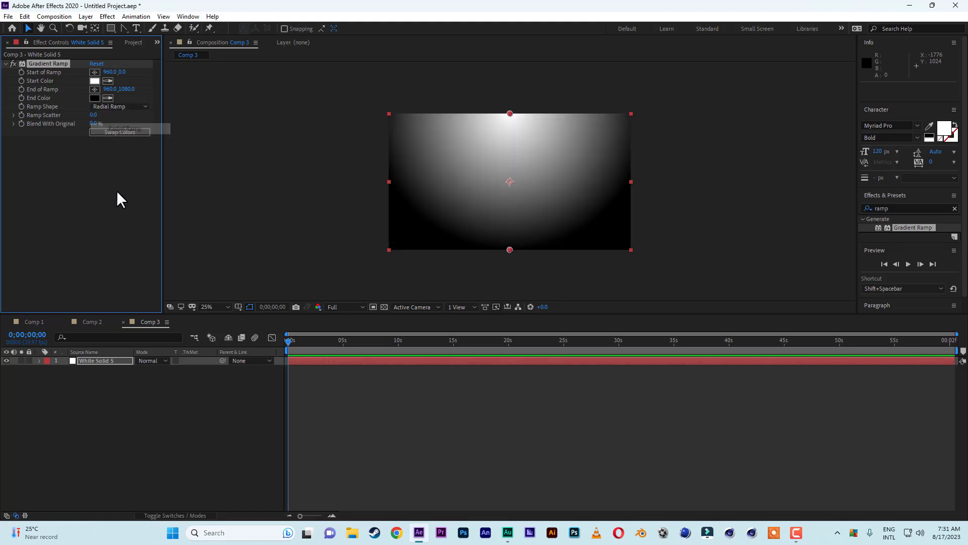
Move the ramp's start point down to about 956, 352 and its end point below the frame to about 952, 1348
drag(509, 250, 509, 257)
drag(509, 114, 509, 158)
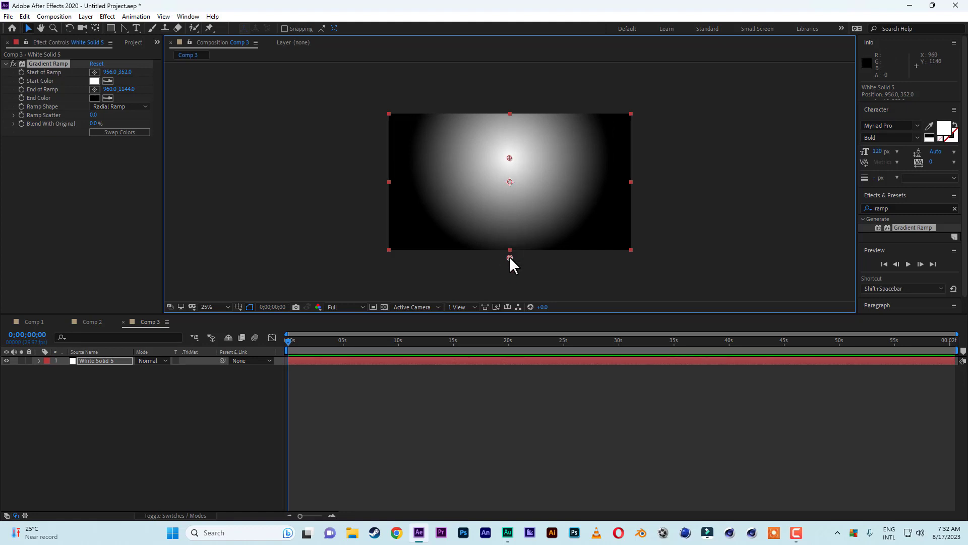
drag(510, 256, 508, 280)
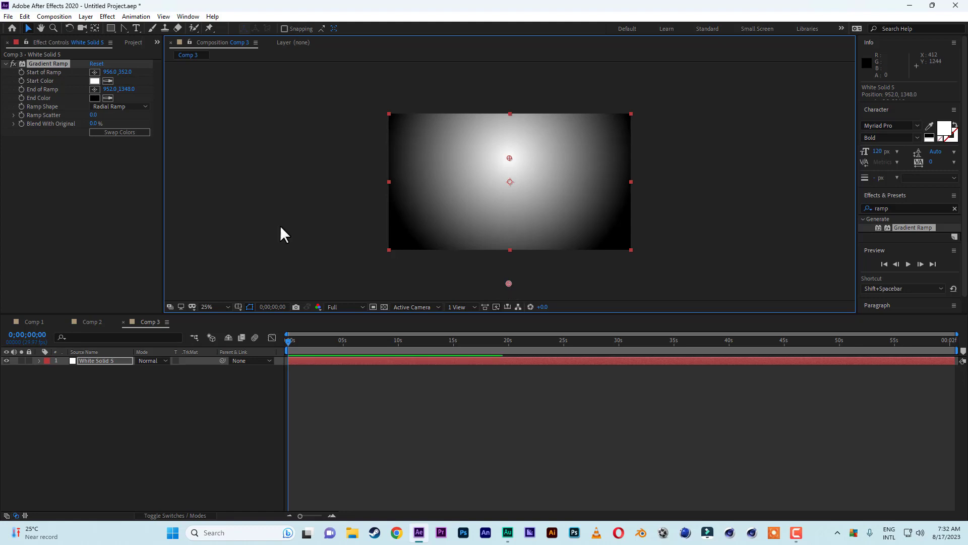
Set the Gradient Ramp's End Color to a dark red
click(94, 98)
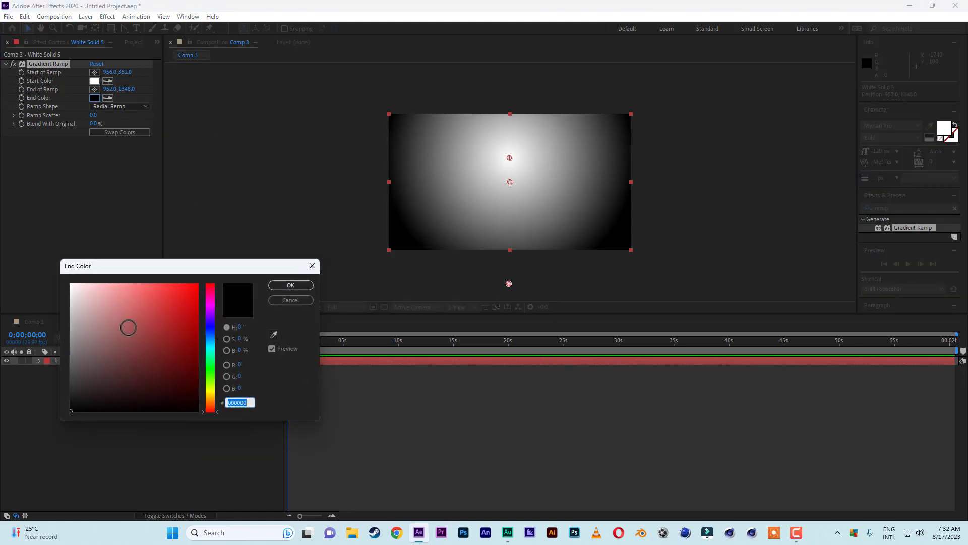
click(197, 339)
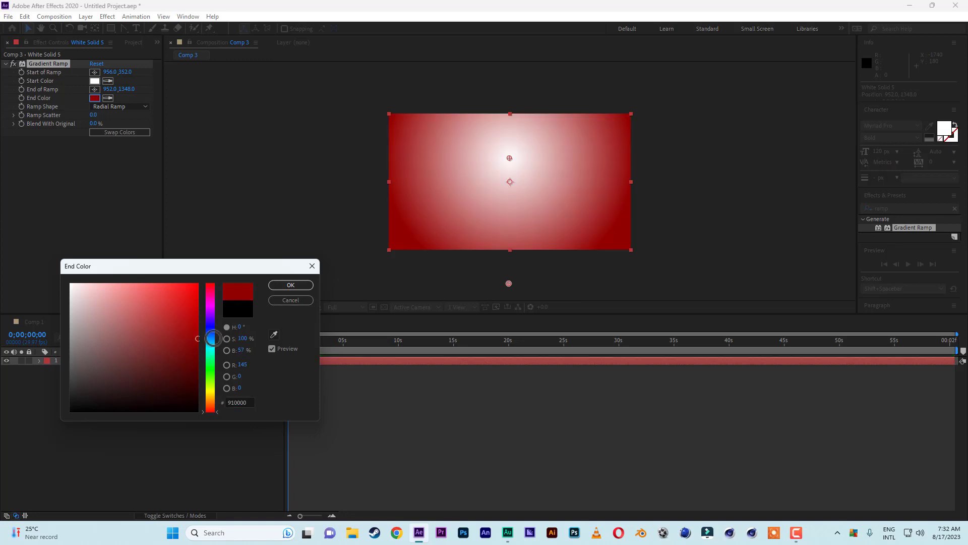
drag(213, 338, 224, 333)
click(280, 284)
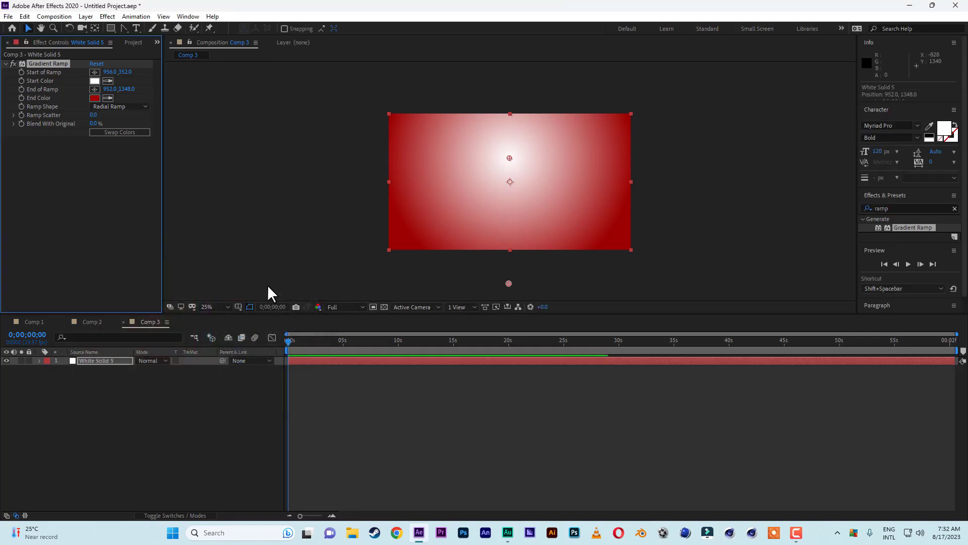
Set the Gradient Ramp's Start Color to bright yellow FFF600
click(95, 81)
click(210, 389)
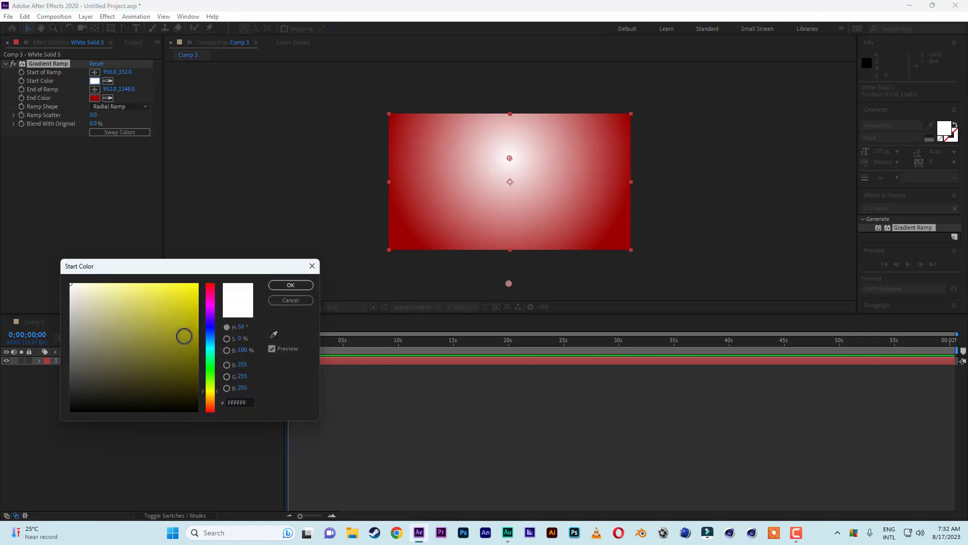
drag(184, 336, 196, 283)
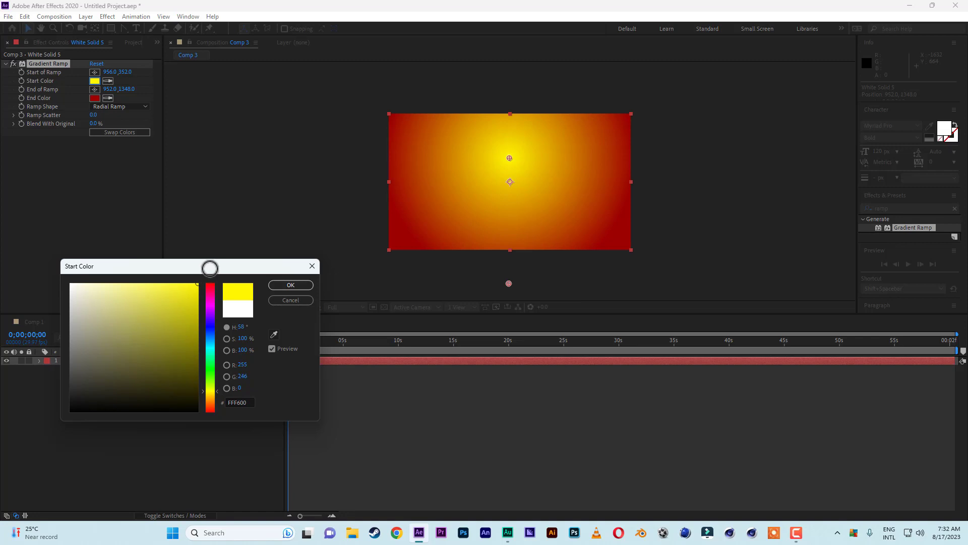
click(294, 285)
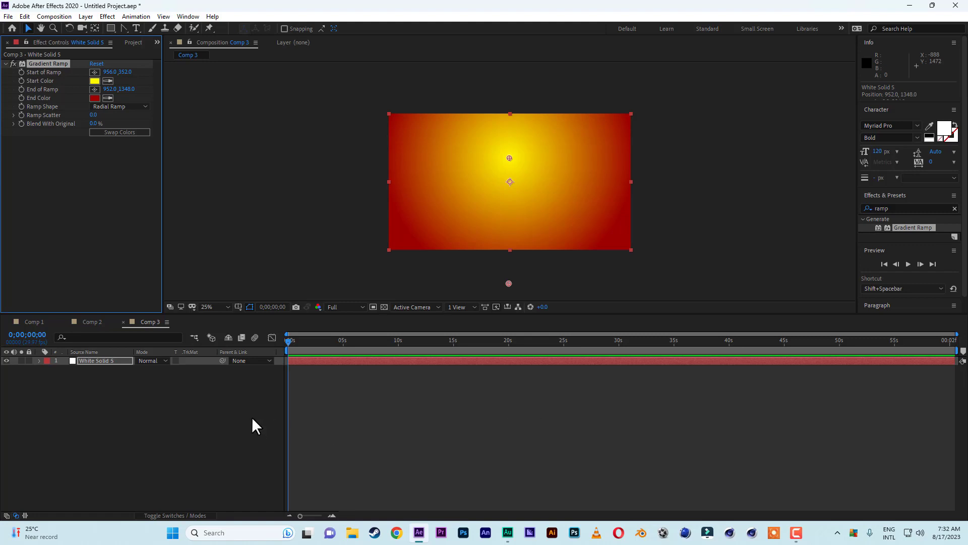
Duplicate the gradient solid and make the upper copy a 3D layer with its rotation properties shown
click(109, 361)
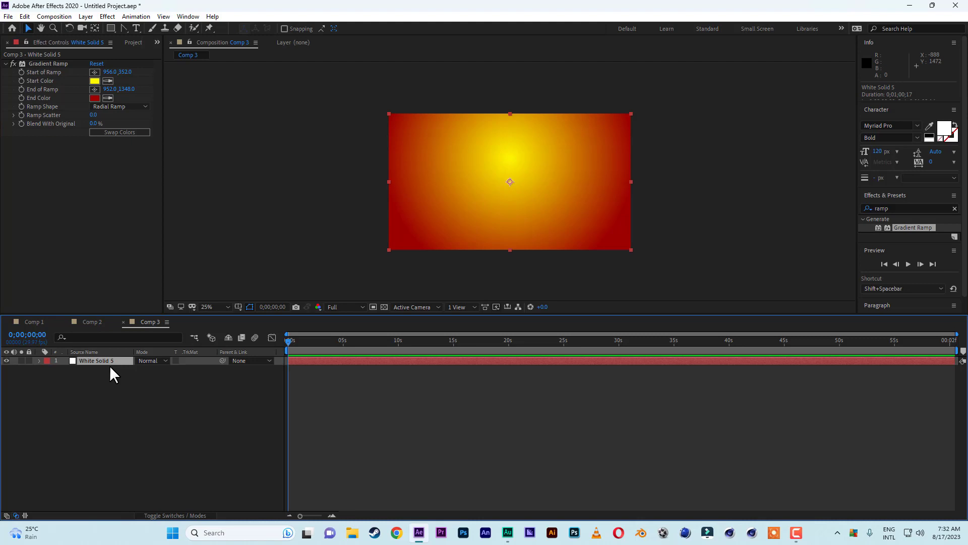
key(ctrl+d)
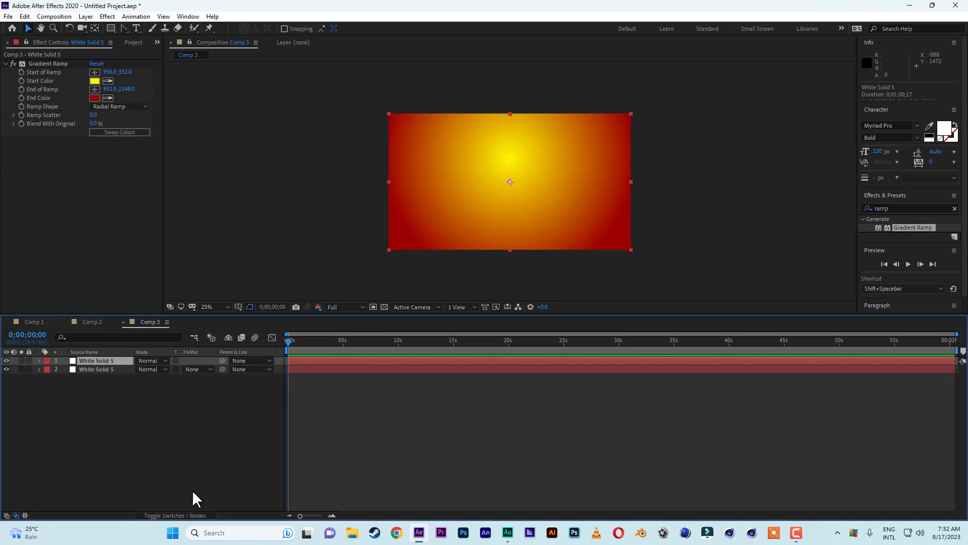
click(183, 515)
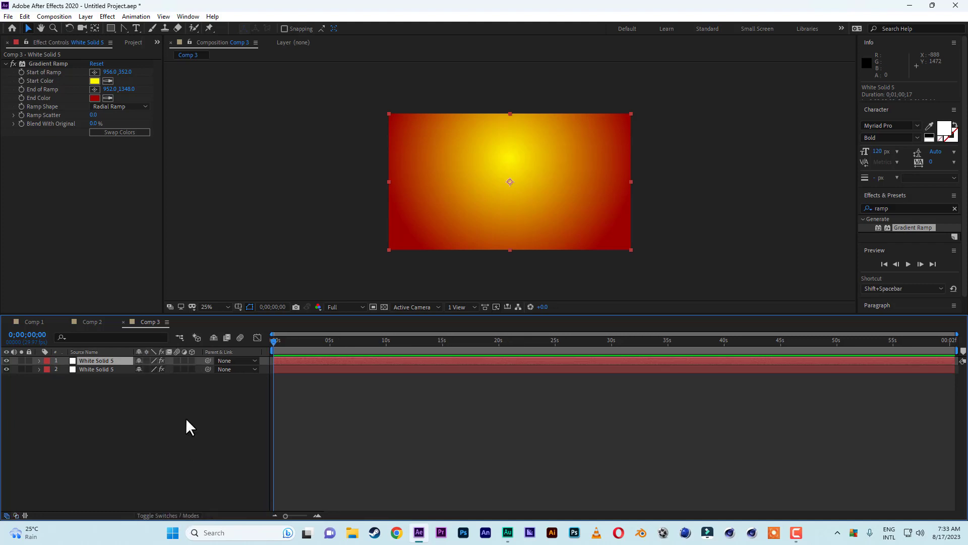
click(191, 360)
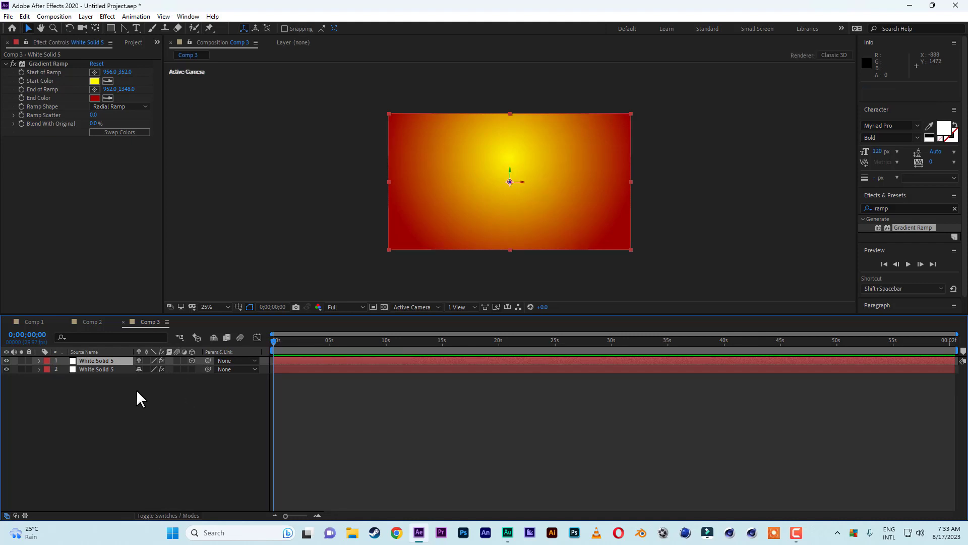
key(r)
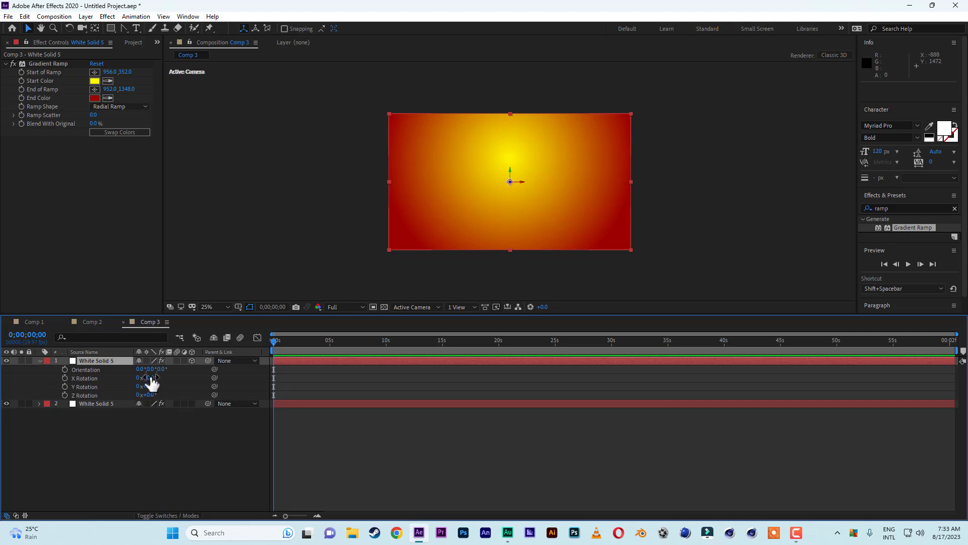
Try tilting the upper solid around its X axis and reset its X Rotation to 0°
drag(152, 382, 171, 378)
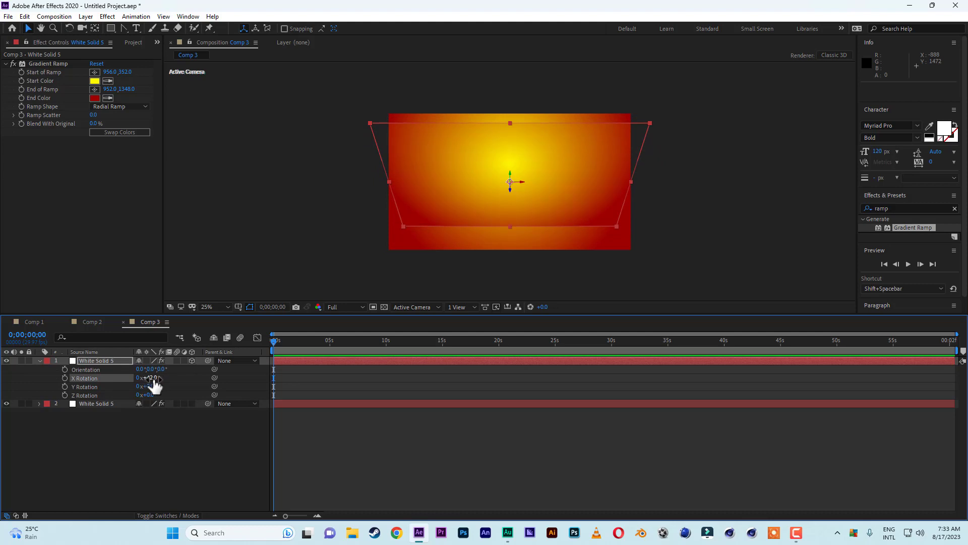
click(151, 379)
text(0)
click(138, 464)
Add an elliptical mask that fills the full frame of the upper solid with the Ellipse Tool
click(89, 359)
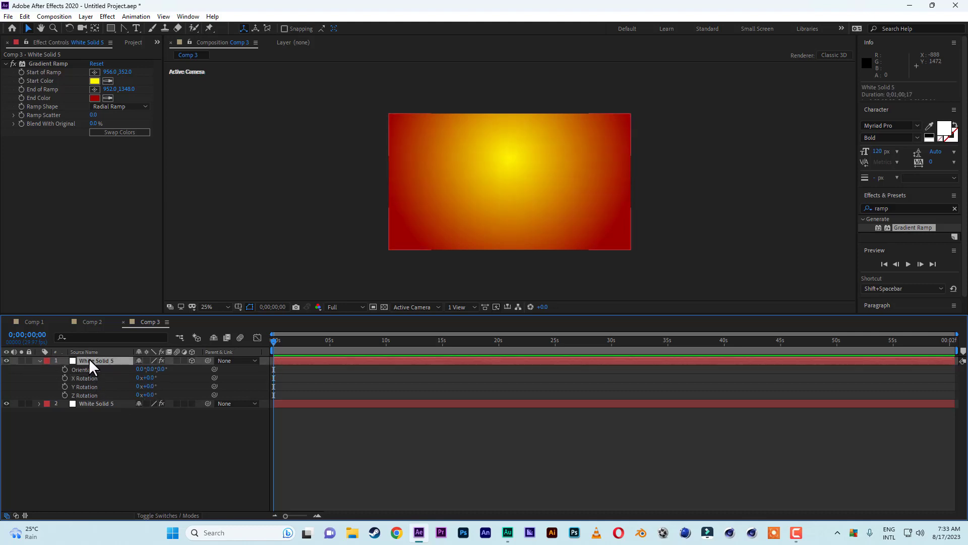
click(111, 29)
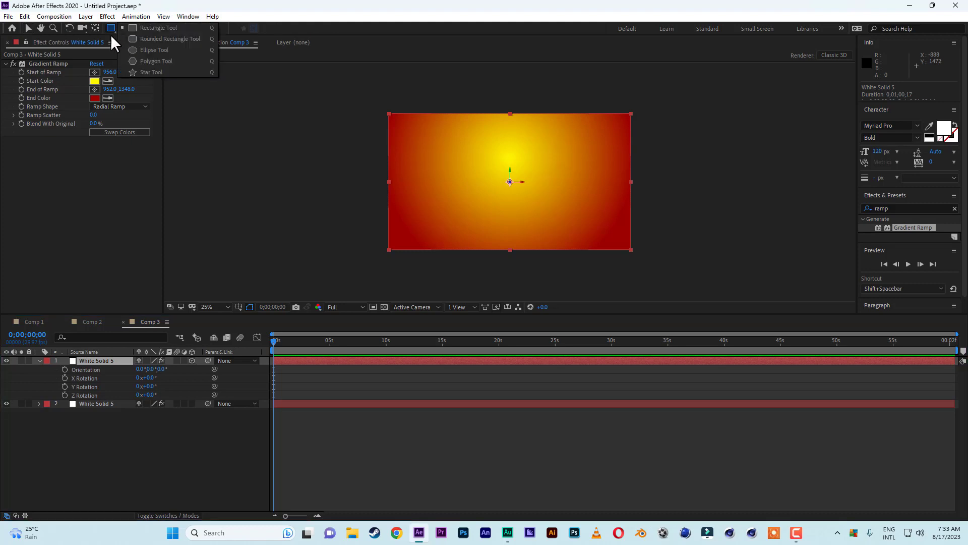
click(149, 47)
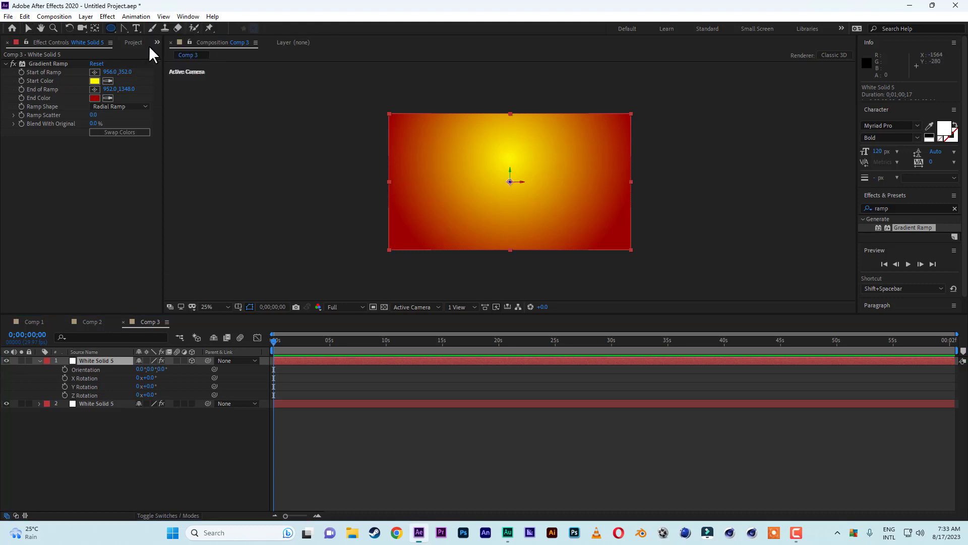
double_click(109, 27)
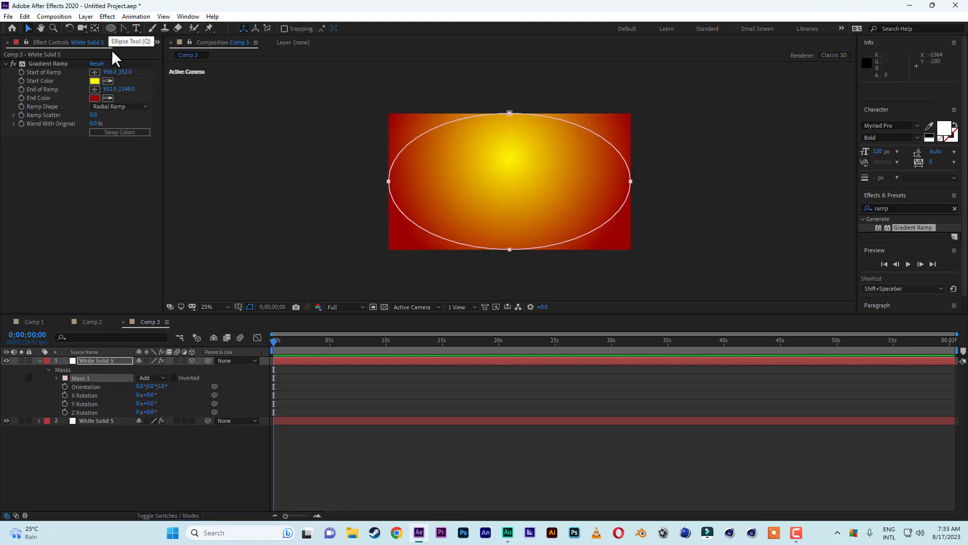
click(544, 197)
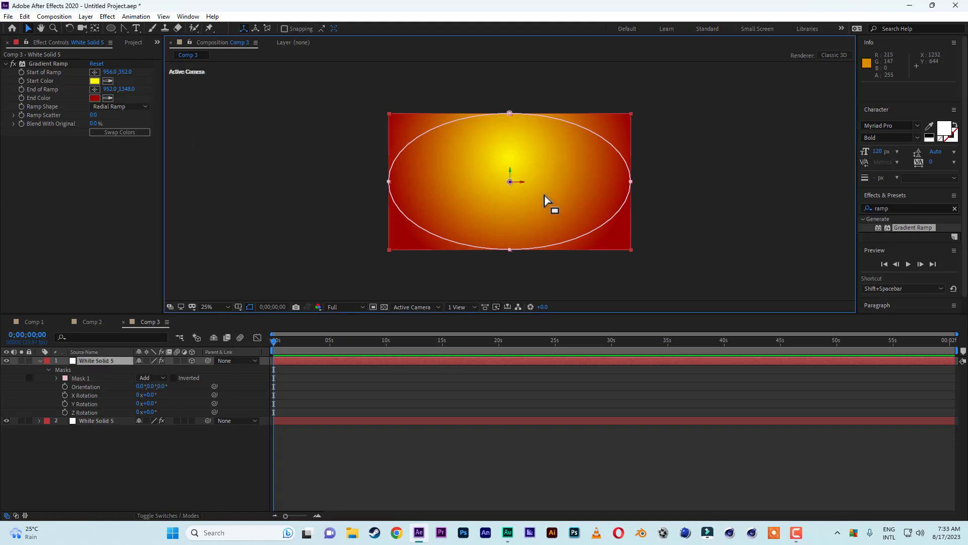
Set the upper solid's X Rotation to 90° and keep that layer selected
click(150, 395)
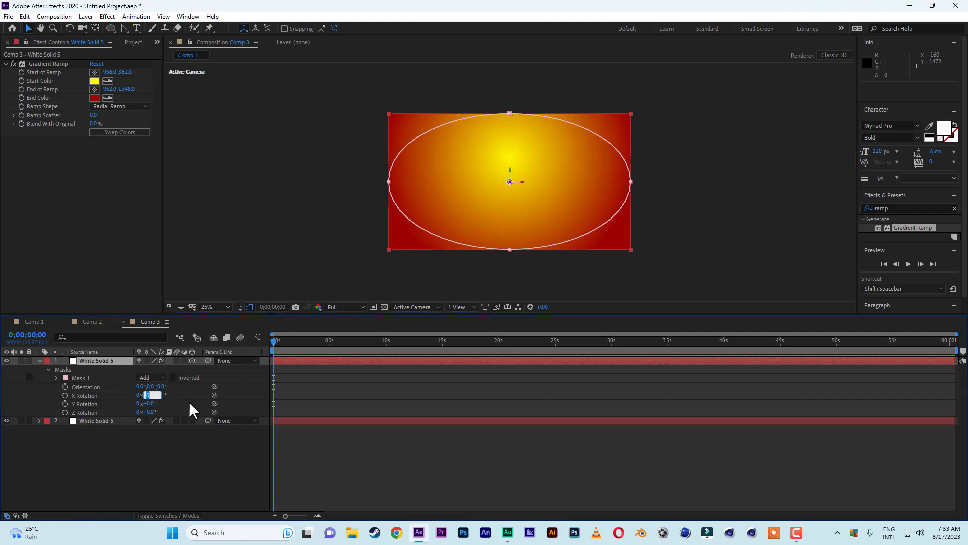
text(90)
click(161, 471)
click(97, 360)
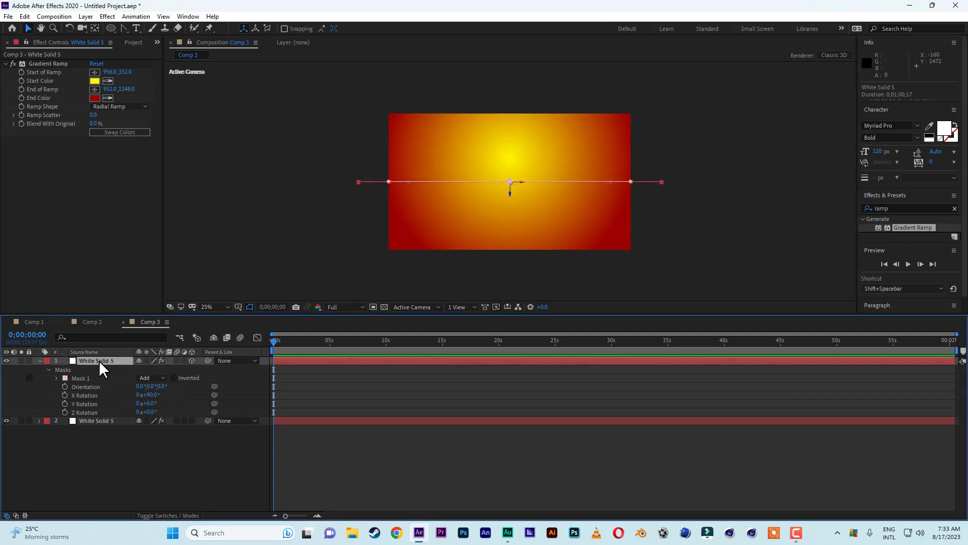
Lower the elliptical 3D solid to the bottom of the frame, at about 960, 976, 0, and scale it uniformly to 123%
drag(509, 191, 512, 251)
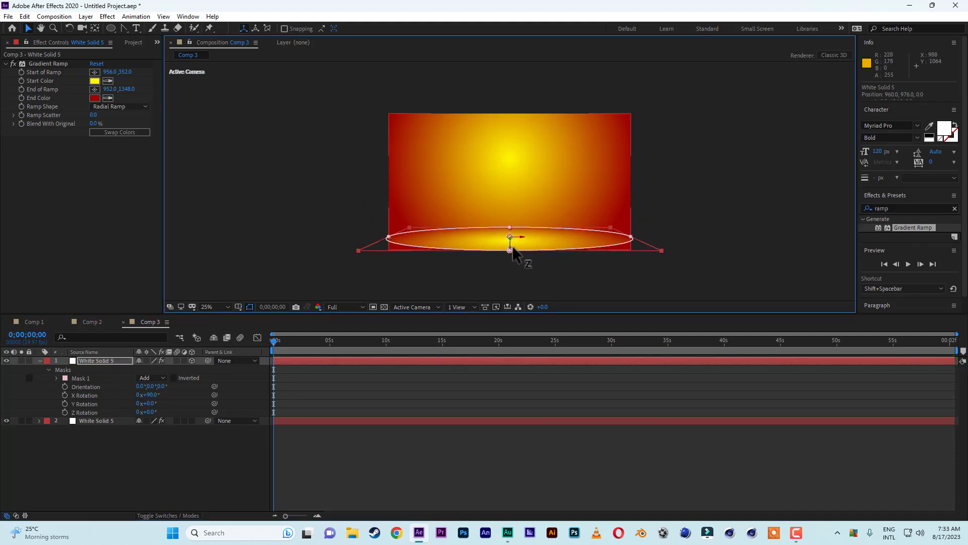
click(740, 223)
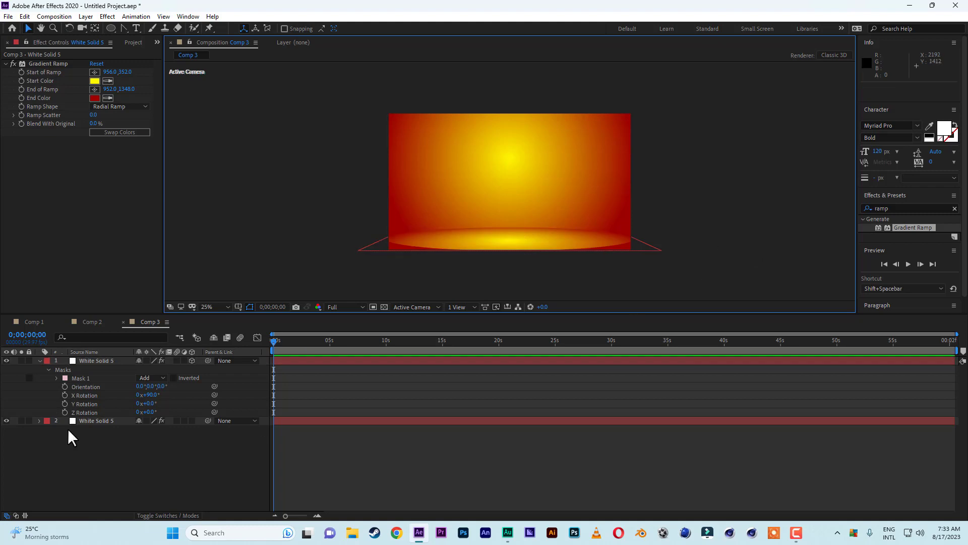
click(103, 360)
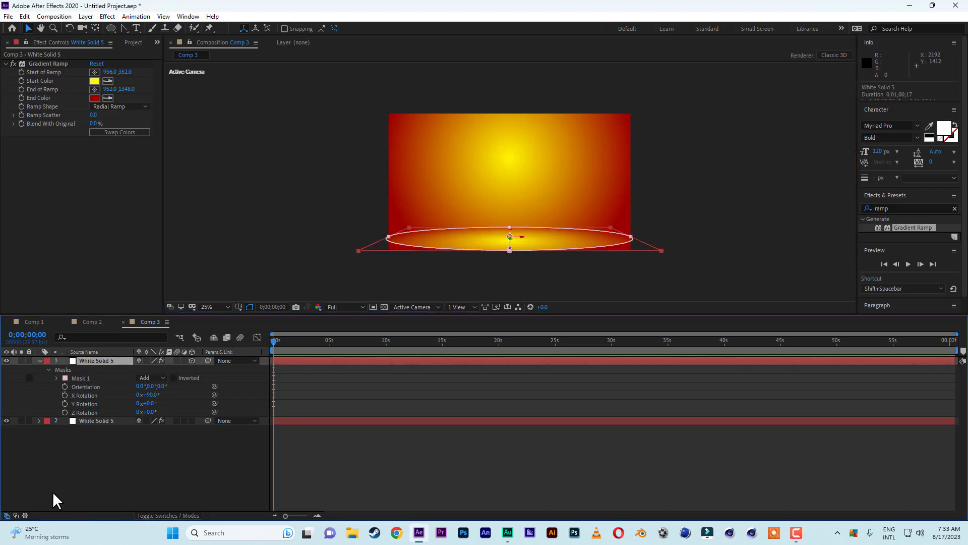
key(s)
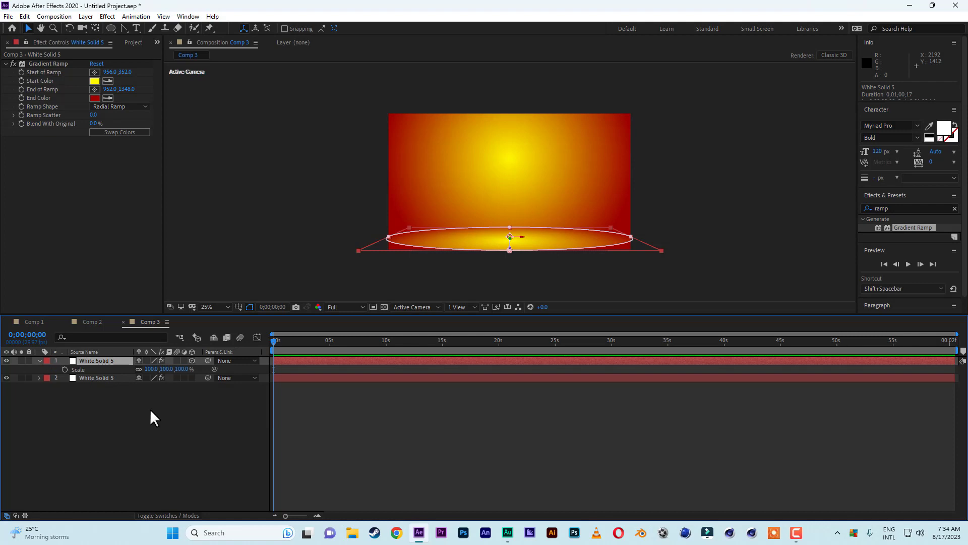
drag(186, 369, 196, 369)
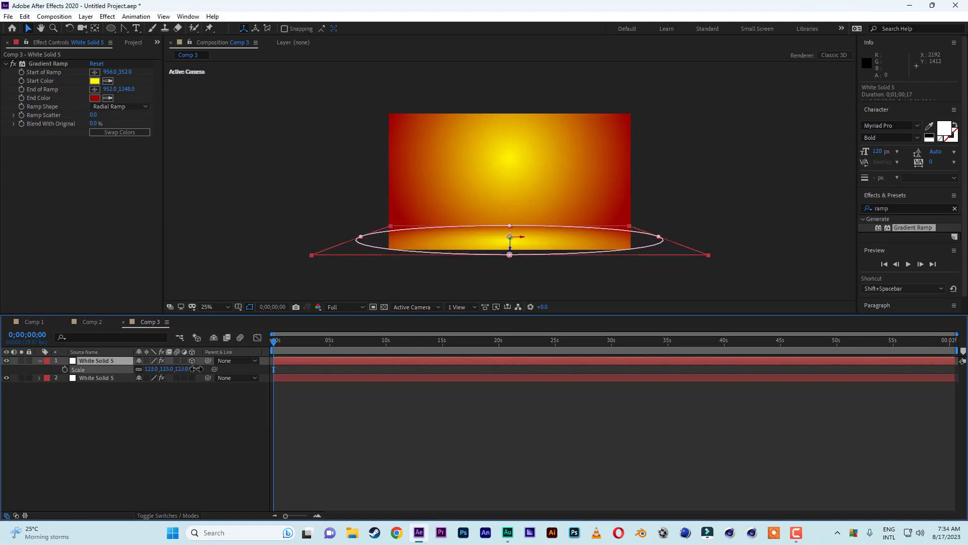
click(164, 449)
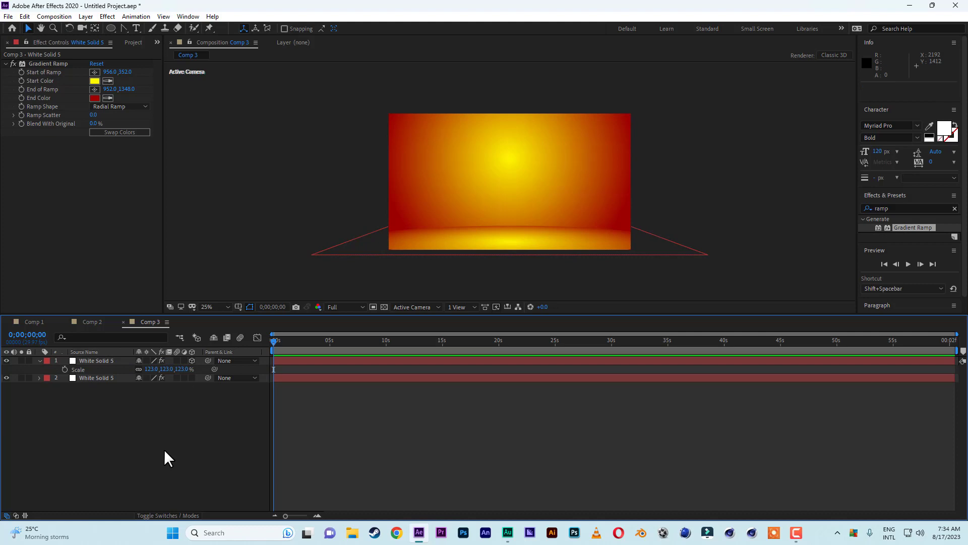